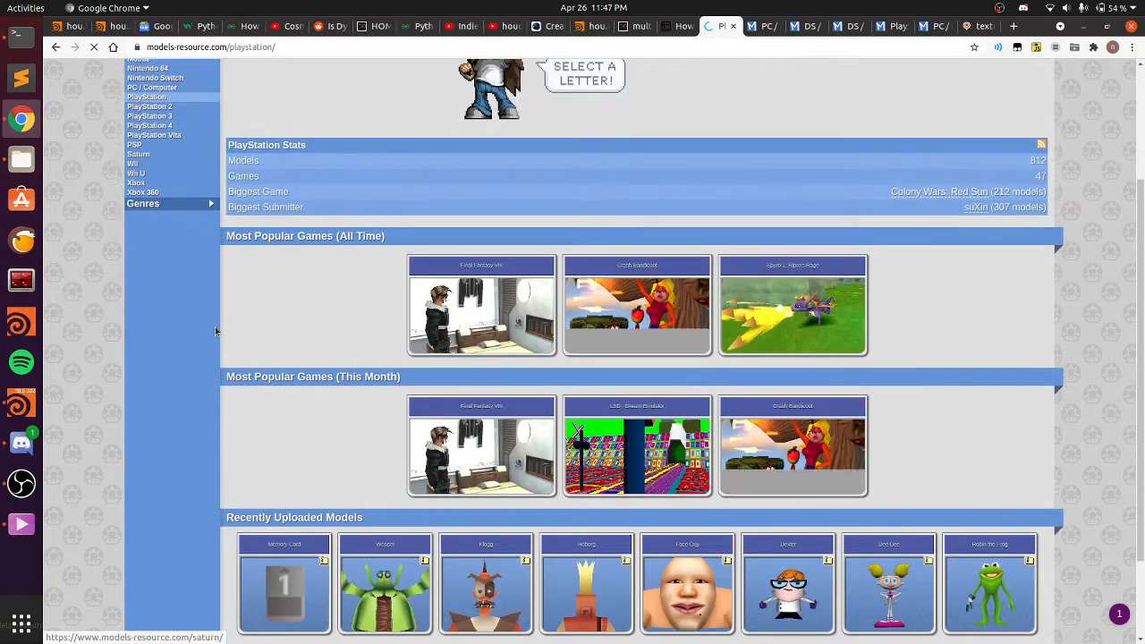
Open the DS / DSi console page of the models site and look over its popular games
scroll(214, 327, "up", 3)
left_click(142, 194)
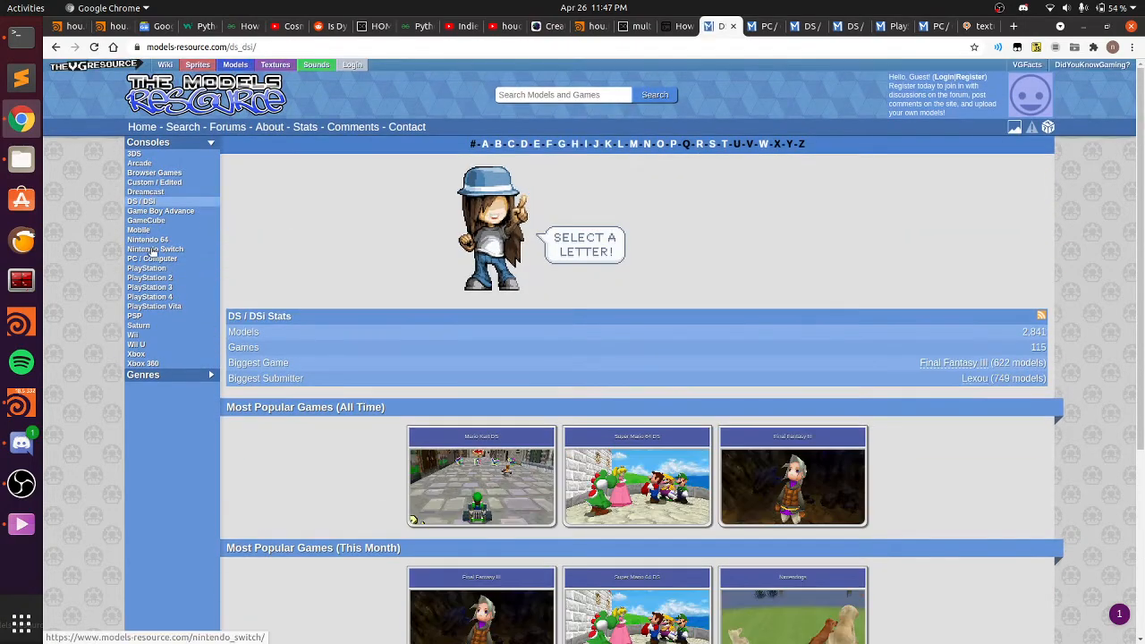
scroll(153, 250, "down", 3)
scroll(153, 250, "up", 3)
scroll(152, 250, "down", 3)
scroll(153, 252, "up", 3)
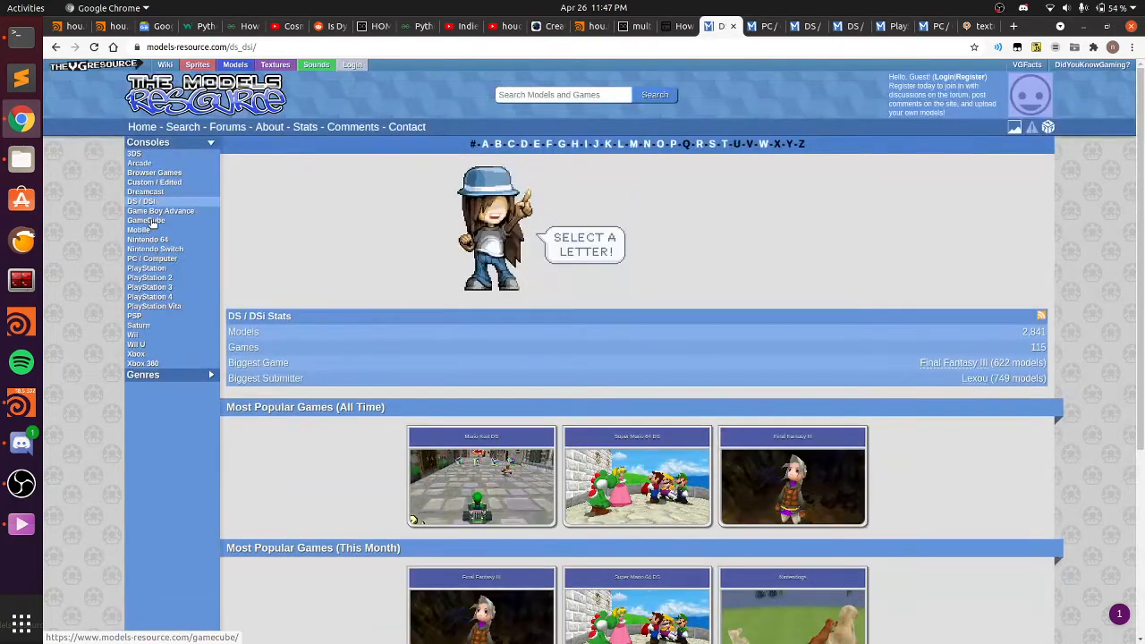
Go to the PlayStation console page and open the recently uploaded Face Guy model in a new tab
left_click(145, 264)
scroll(252, 362, "down", 3)
scroll(252, 361, "up", 3)
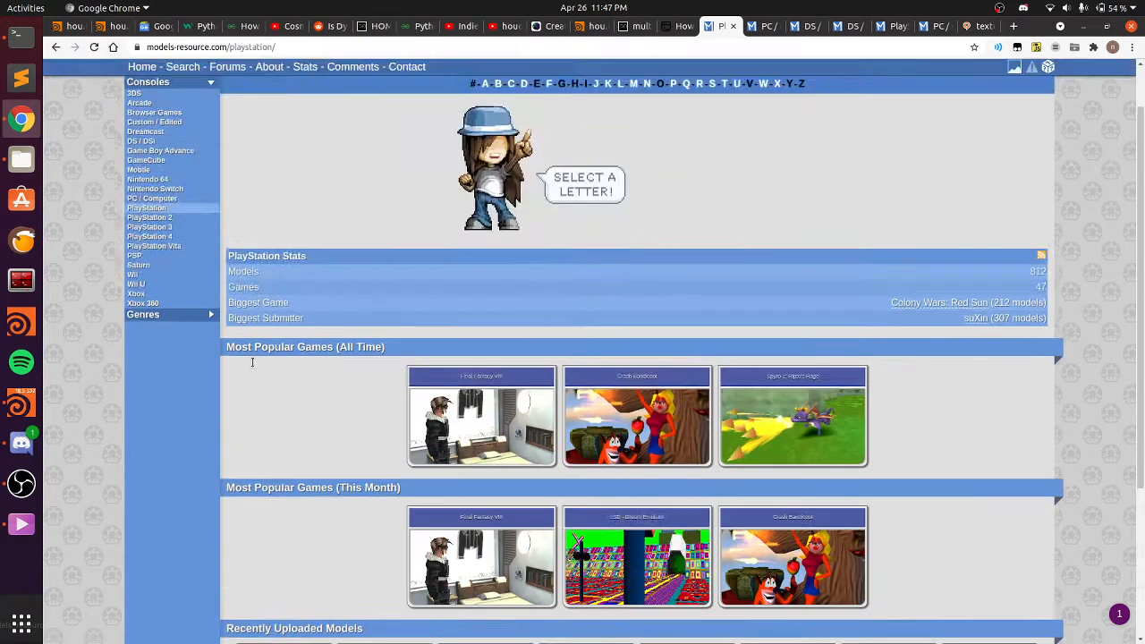
scroll(252, 361, "down", 3)
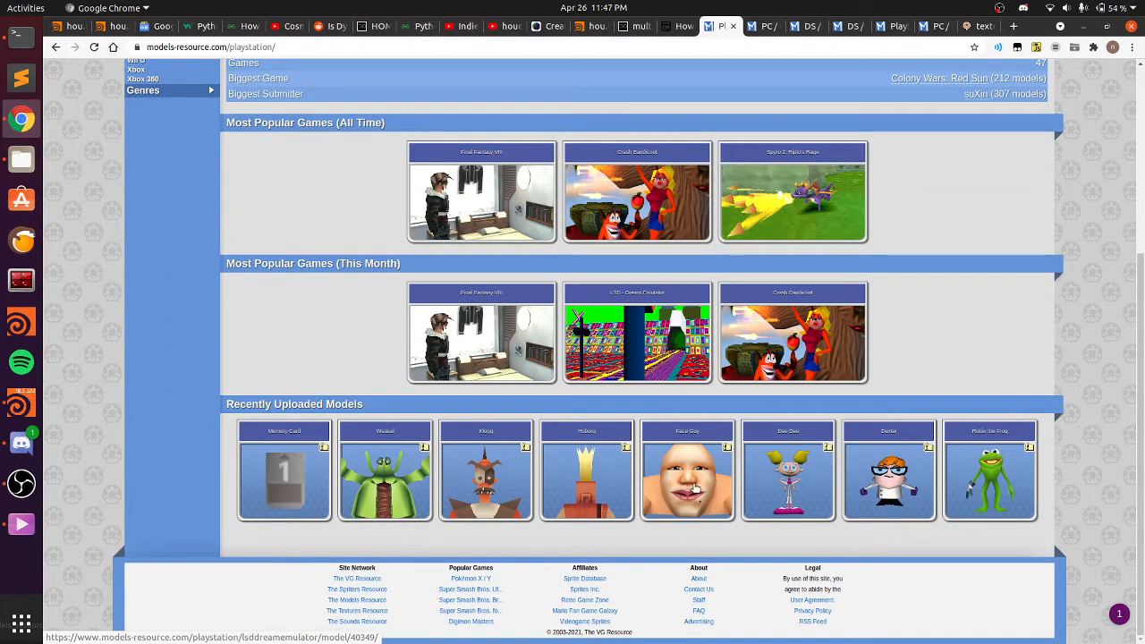
middle_click(696, 490)
Switch to Houdini and delete the existing models resource download node from the object network
key("alt+Tab")
key("alt+Tab")
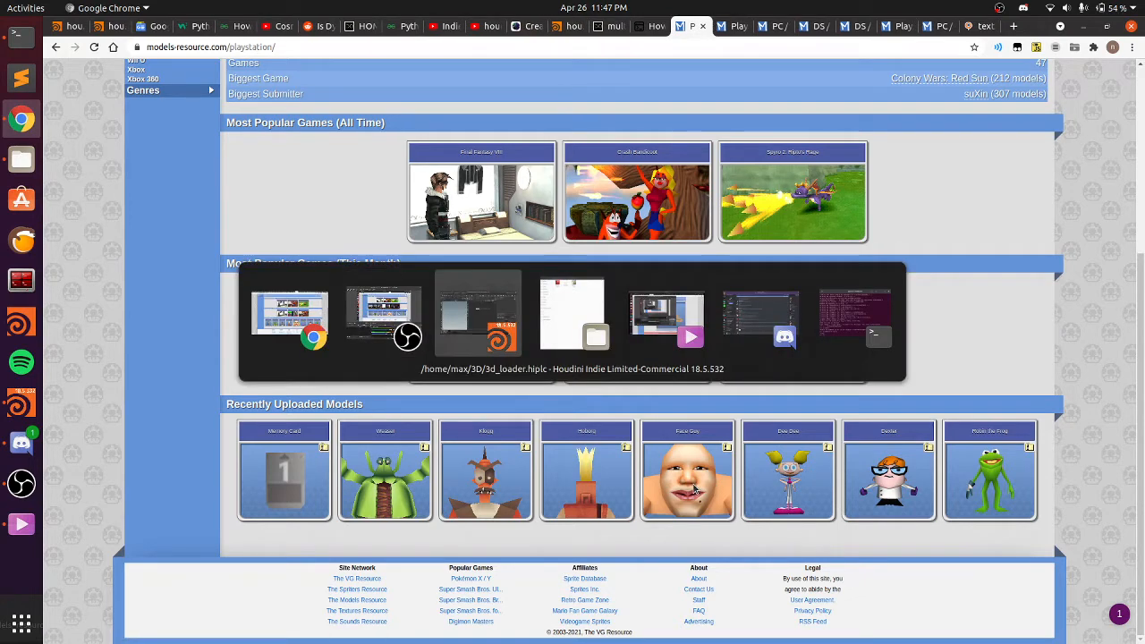
scroll(707, 356, "down", 5)
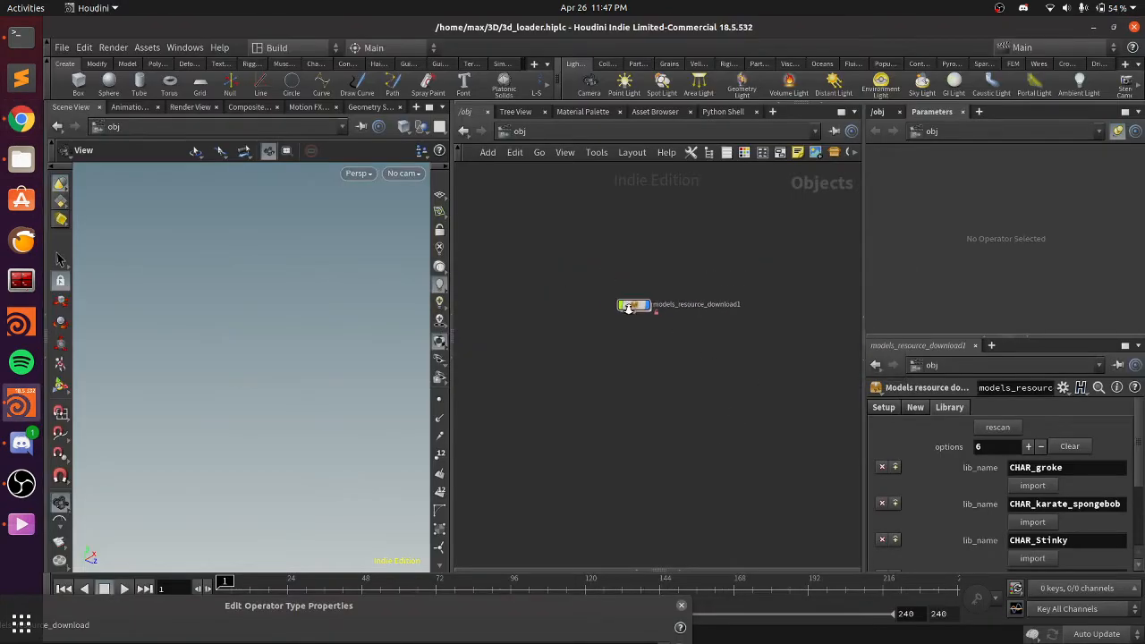
left_click_drag(681, 344, 633, 309)
key("Delete")
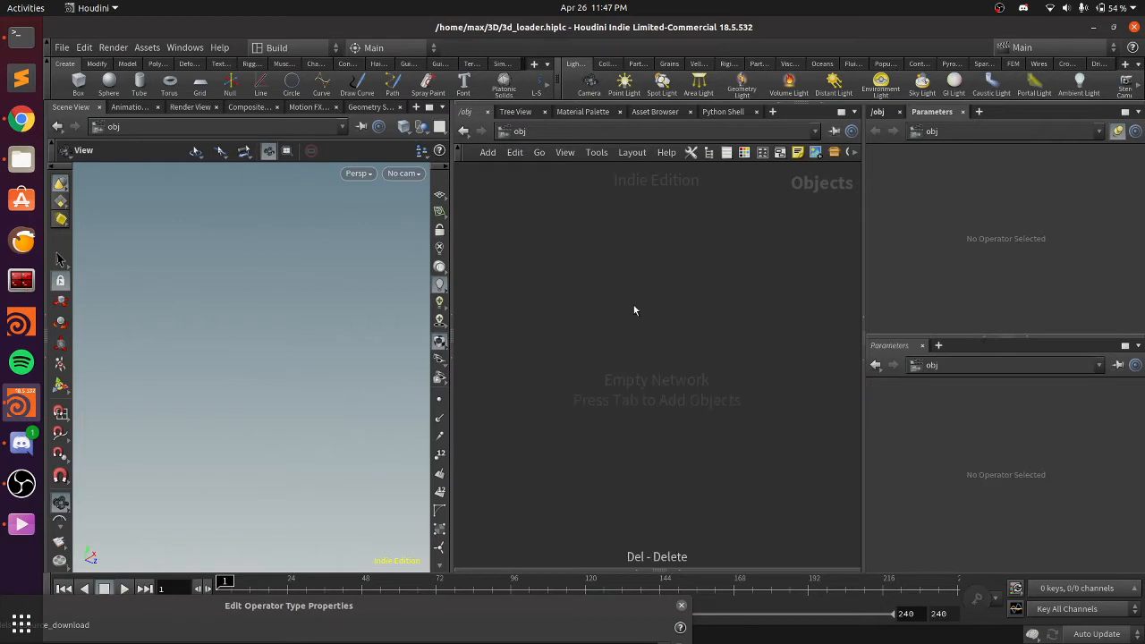
Switch back to Chrome and copy the link address of the Face Guy model's zip archive download
key("alt+Tab")
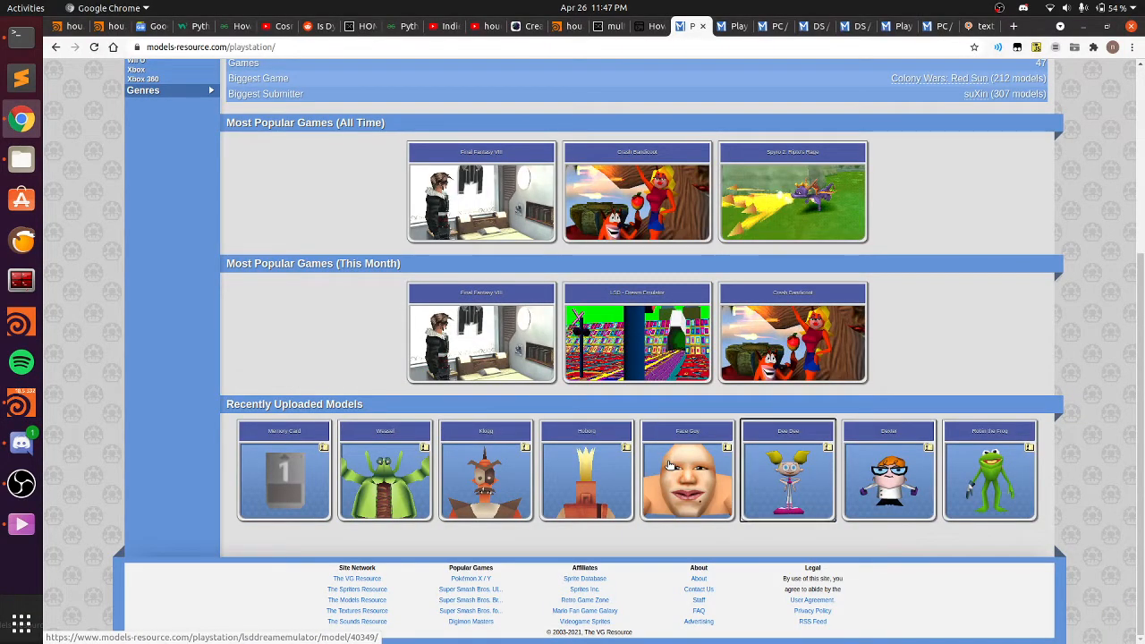
left_click(669, 459)
right_click(646, 343)
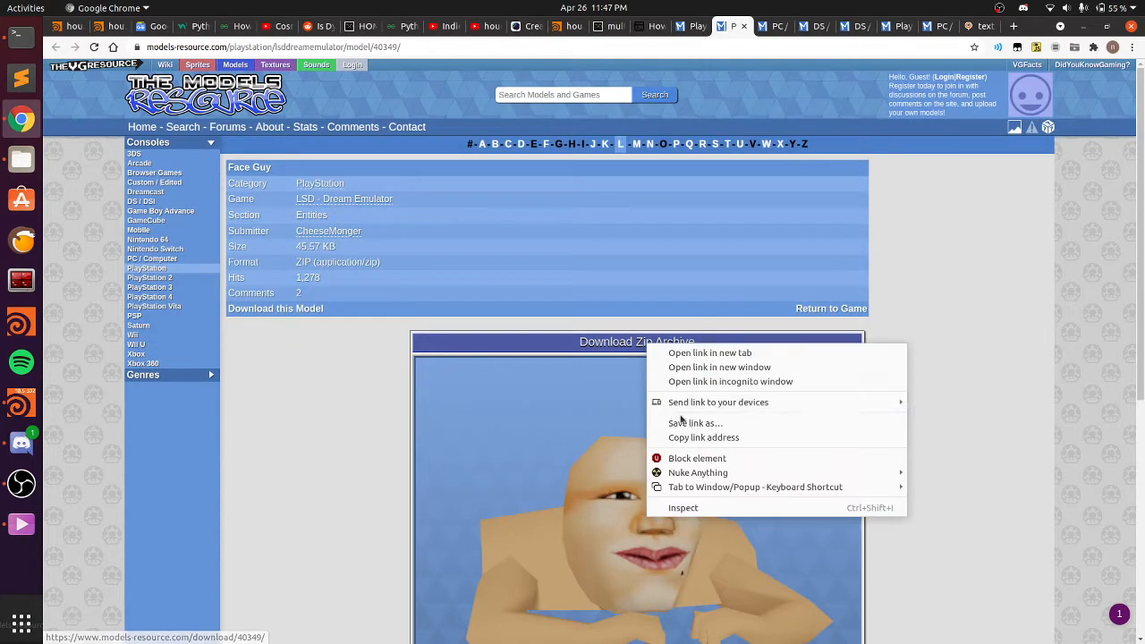
left_click(703, 437)
scroll(788, 456, "down", 3)
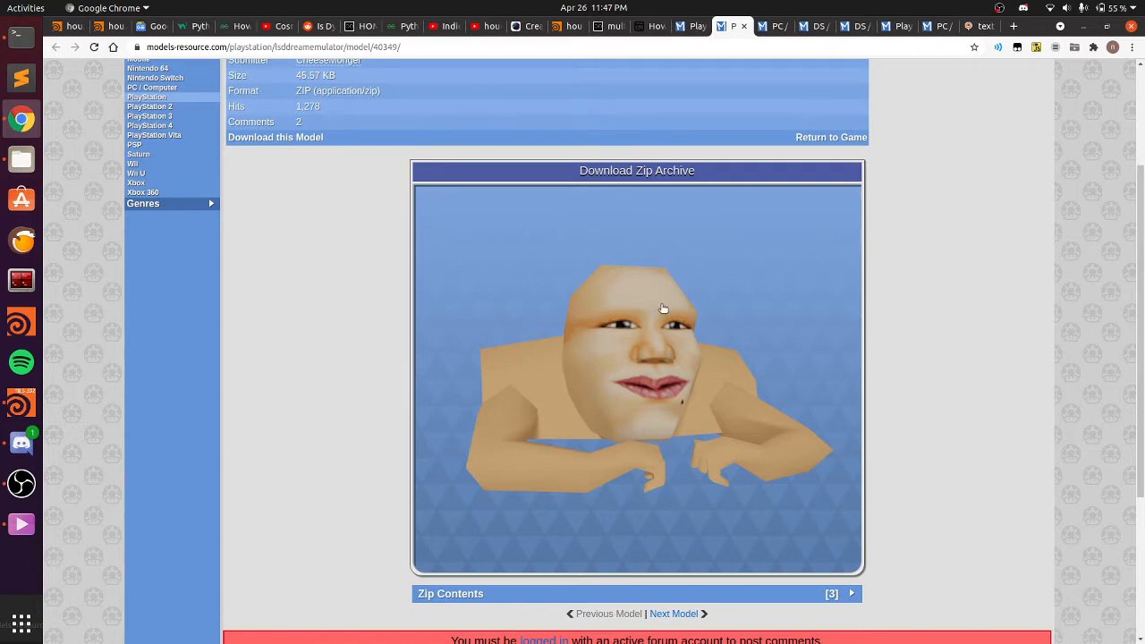
Switch to Houdini and add a Models resource download node to the object network
key("alt+Tab")
key("Tab")
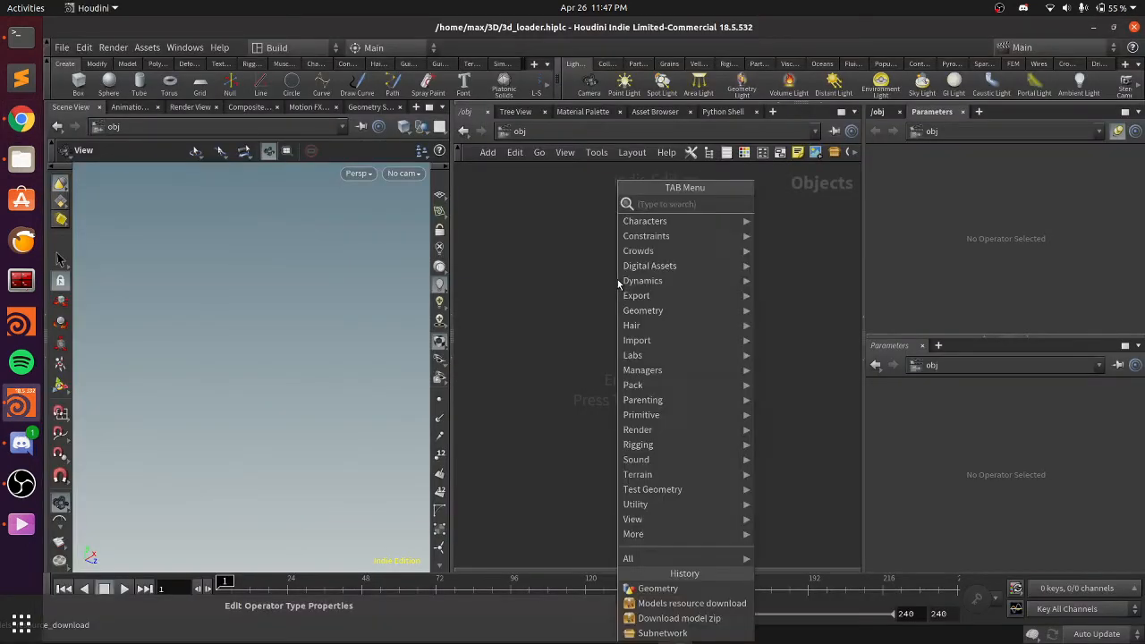
type("model")
key("Return")
left_click(617, 283)
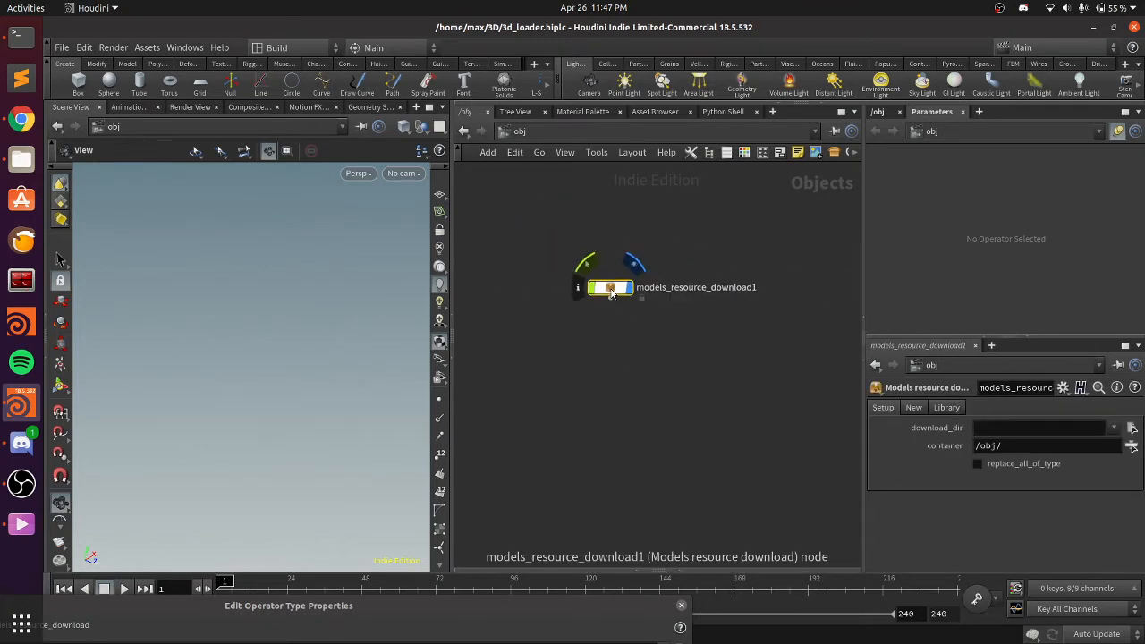
left_click(702, 258)
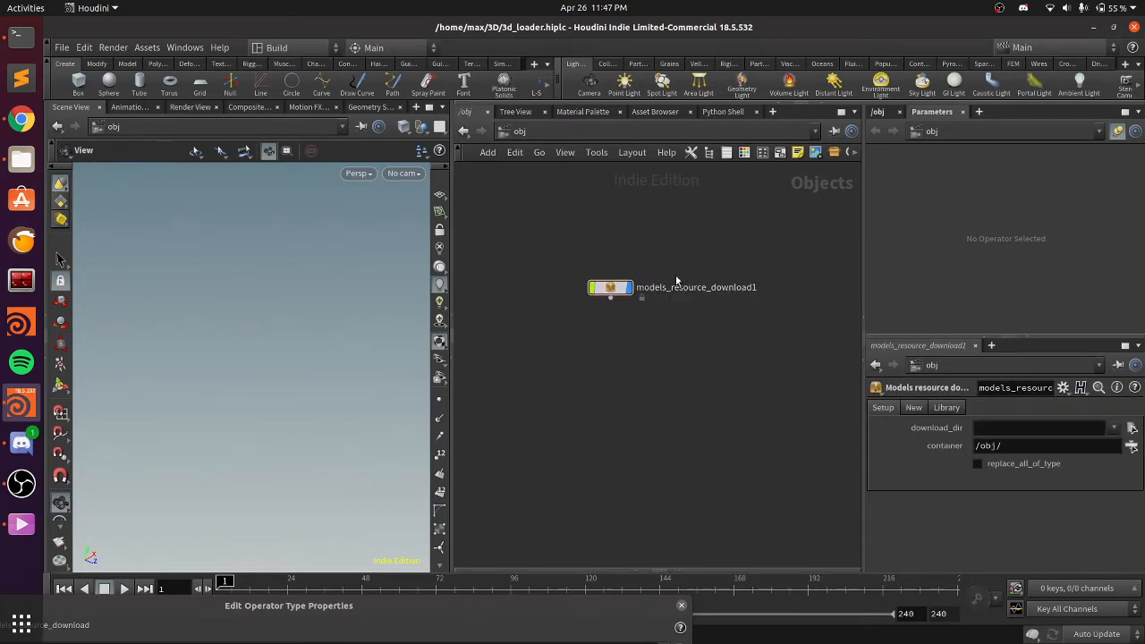
Set the download node's download_dir to the $HOME/3D/models_download/ folder
left_click(610, 287)
left_click(1132, 427)
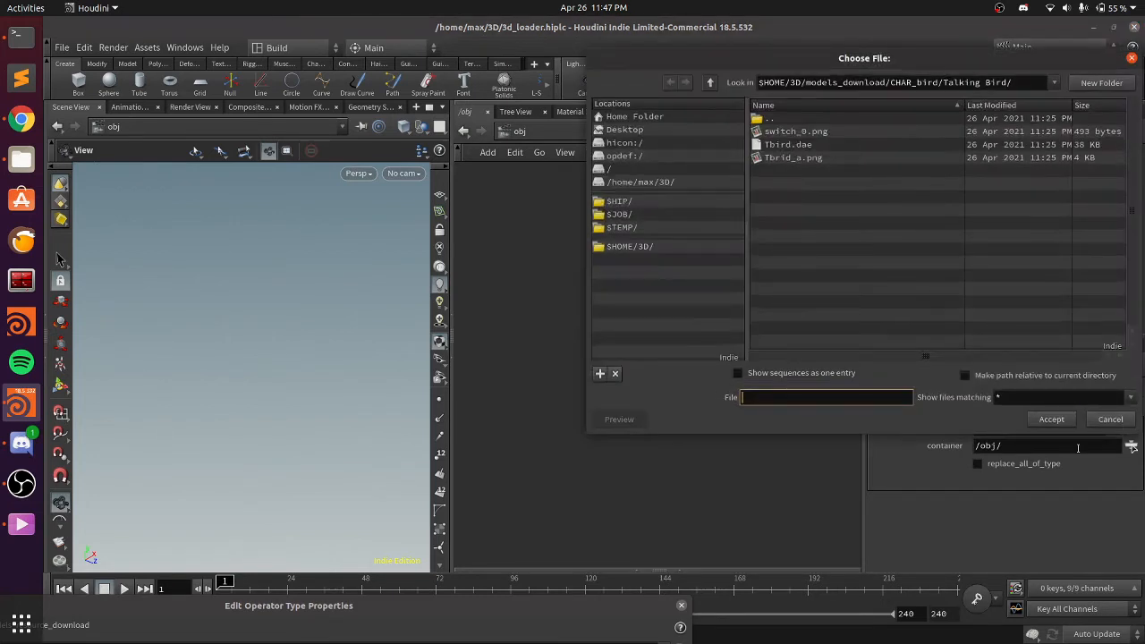
left_click(711, 84)
left_click(711, 84)
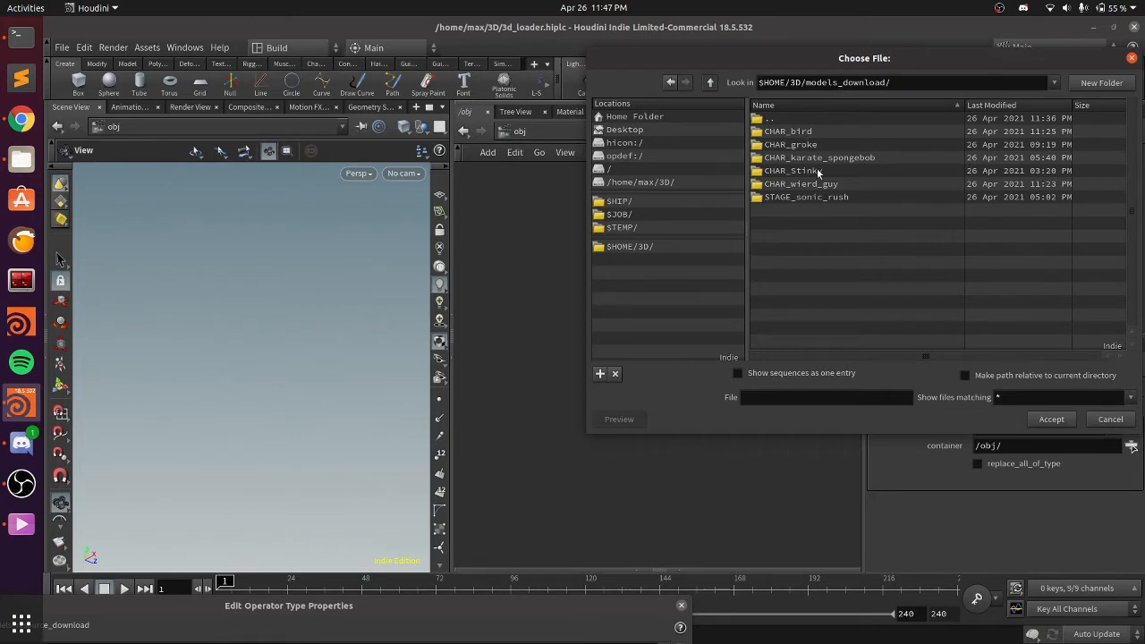
left_click(1050, 420)
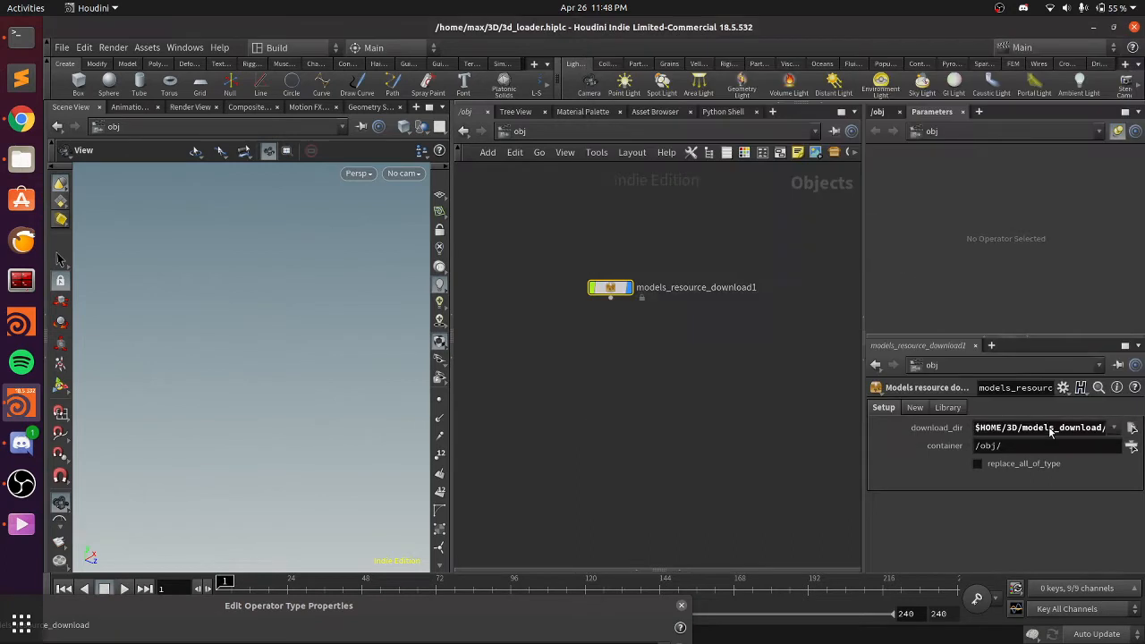
Paste the Face Guy download link into the download node's url for a new import, copying the link again from Chrome
left_click(914, 409)
left_click(991, 445)
key("ctrl+v")
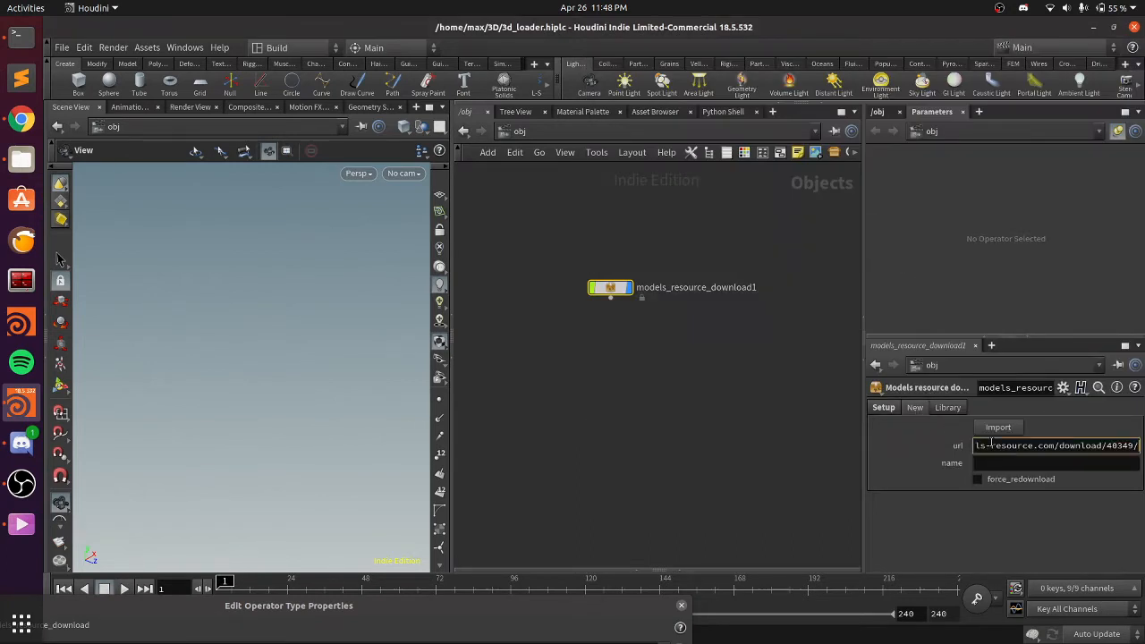
key("alt+Tab")
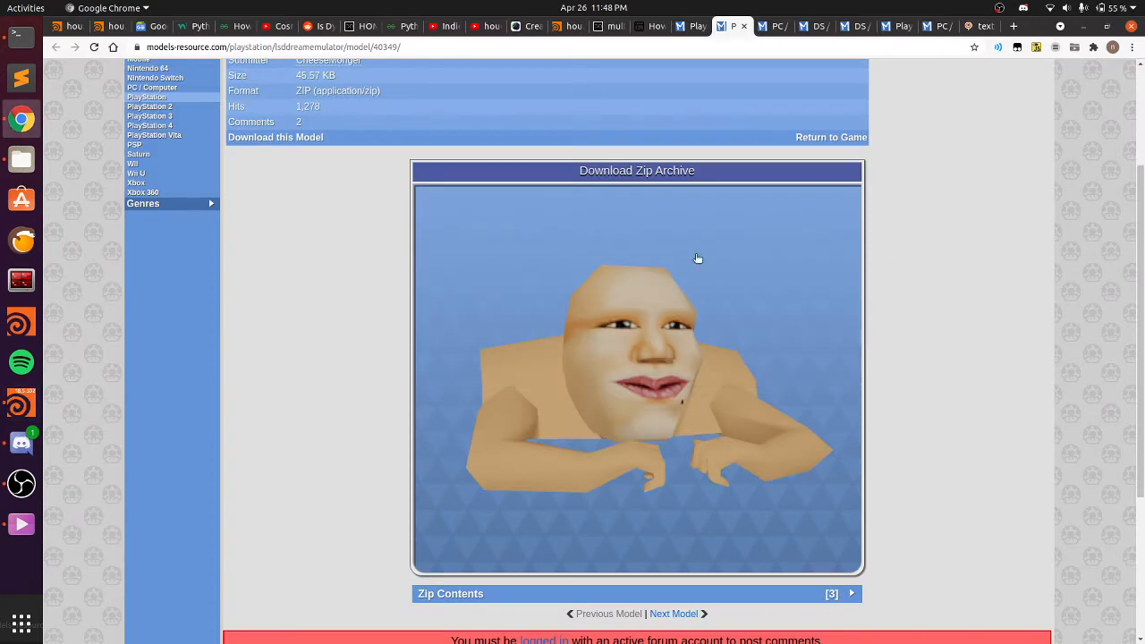
right_click(627, 185)
left_click(674, 268)
key("alt+Tab")
Name the new model CHAR_wierd_guy and import it into the scene
left_click(1014, 463)
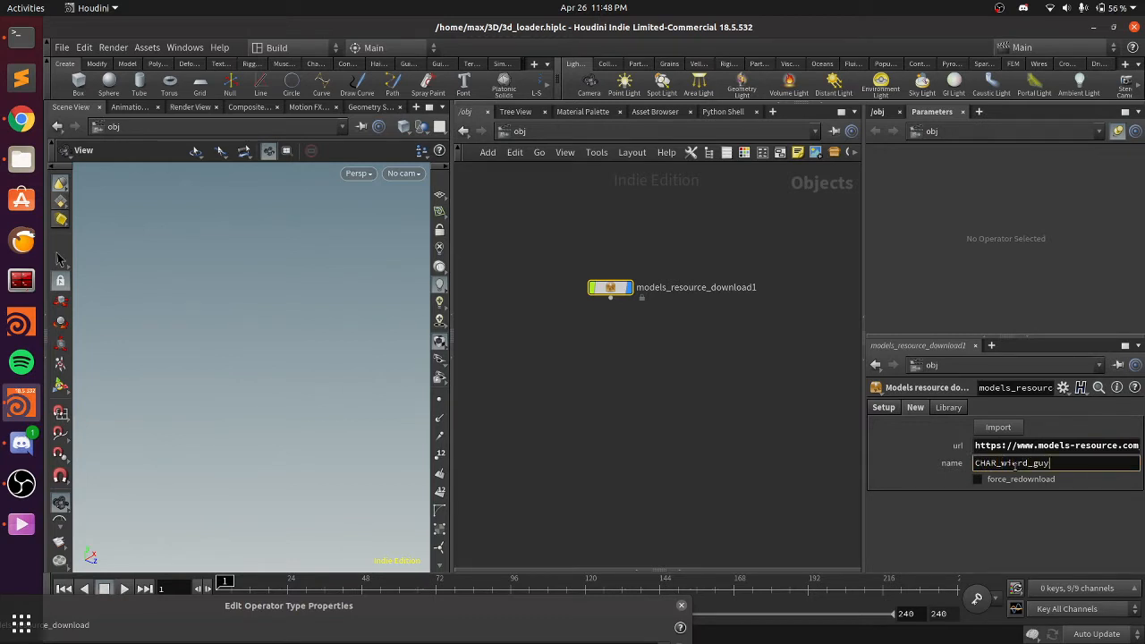
left_click_drag(1002, 463, 967, 462)
left_click(1001, 464)
left_click(998, 433)
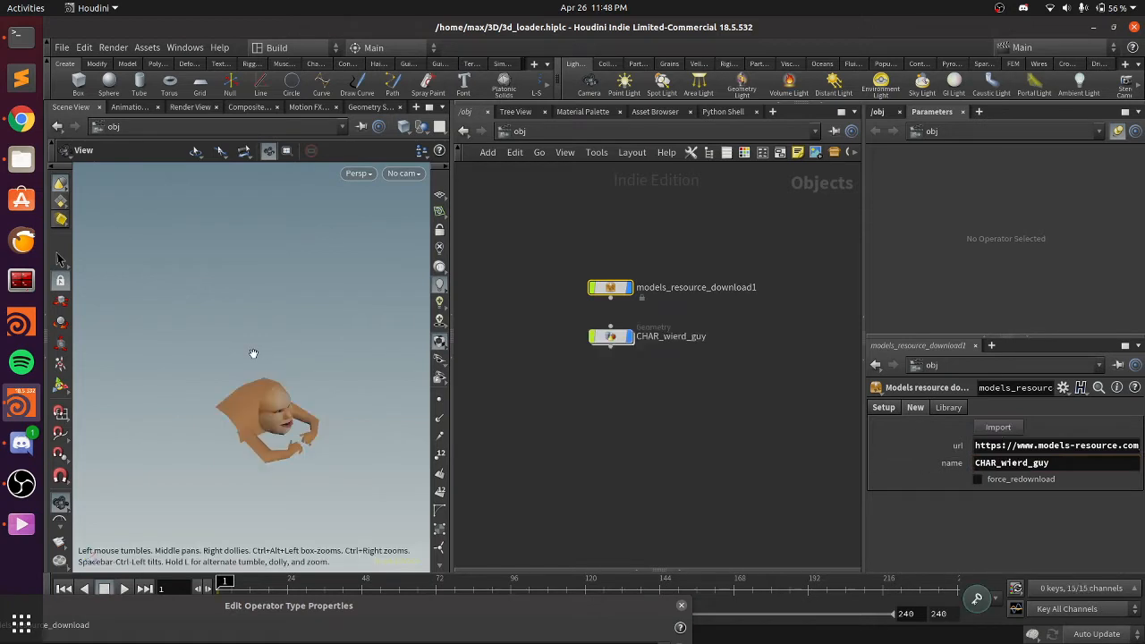
Examine the imported face model in the viewport and look inside the CHAR_wierd_guy geometry network
left_click_drag(253, 355, 173, 396)
scroll(259, 416, "up", 5)
left_click(615, 338)
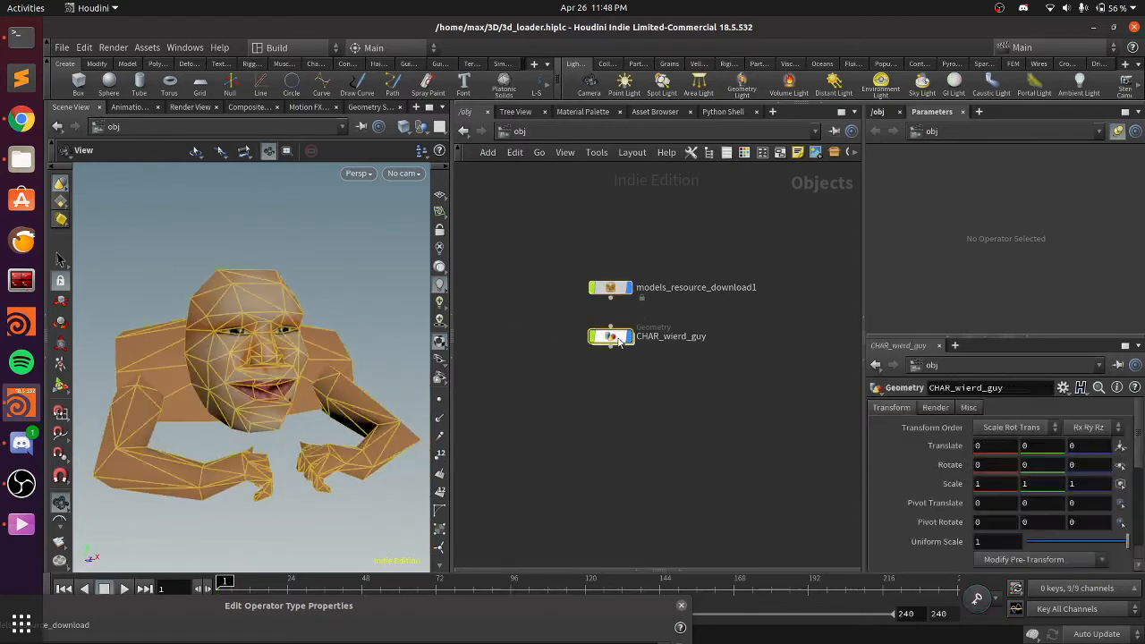
double_click(617, 340)
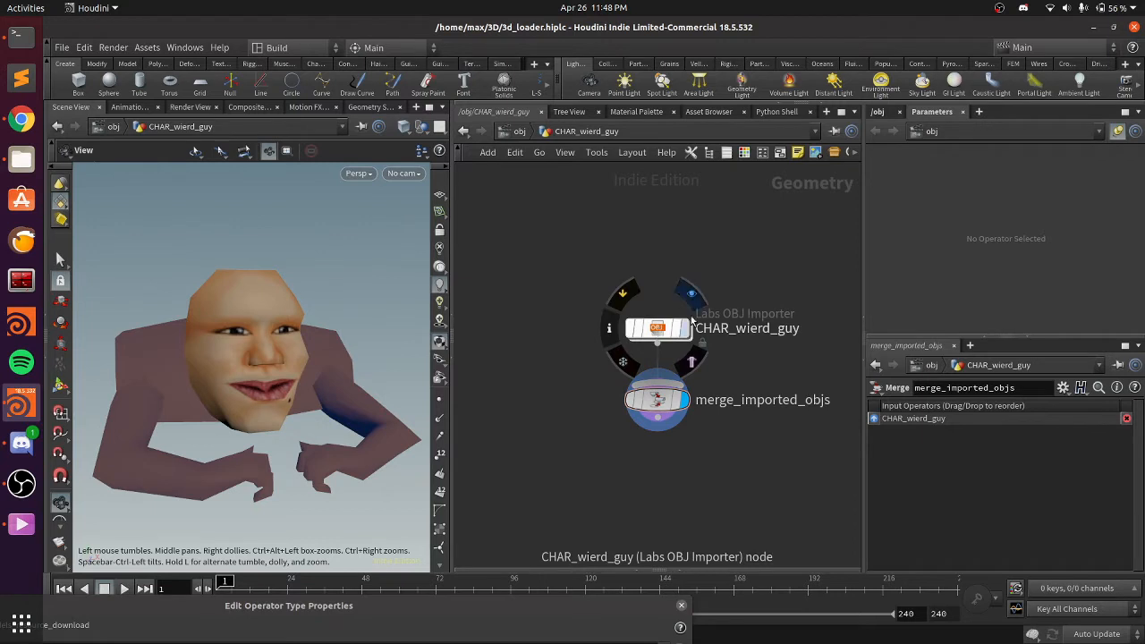
left_click(518, 131)
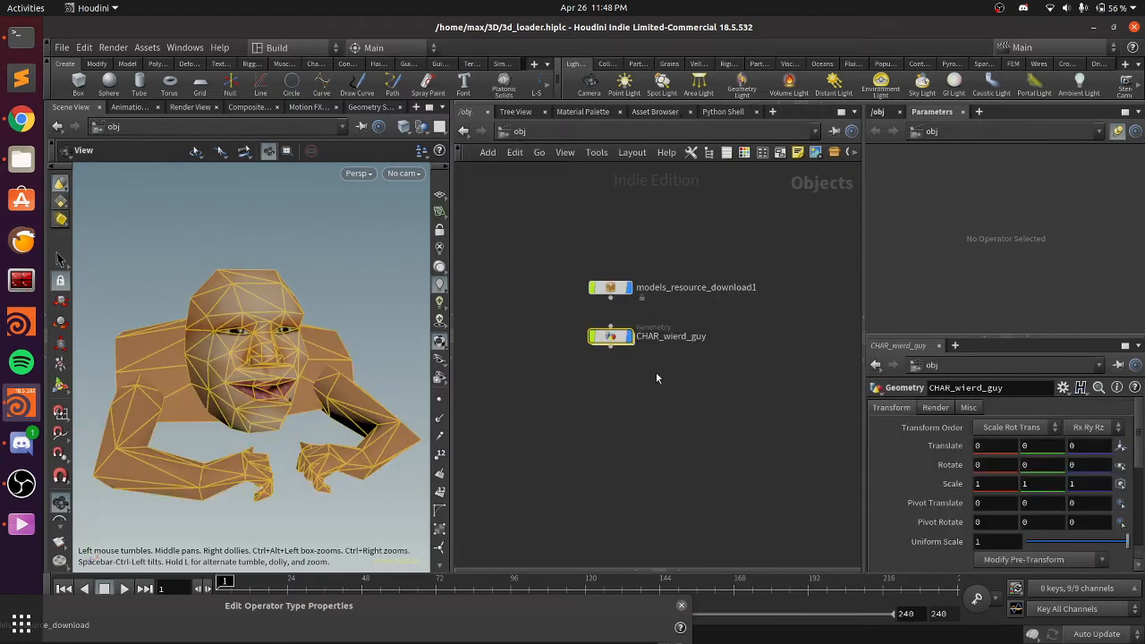
Import the CHAR_wierd_guy model a second time and delete the duplicate geometry node
left_click(611, 287)
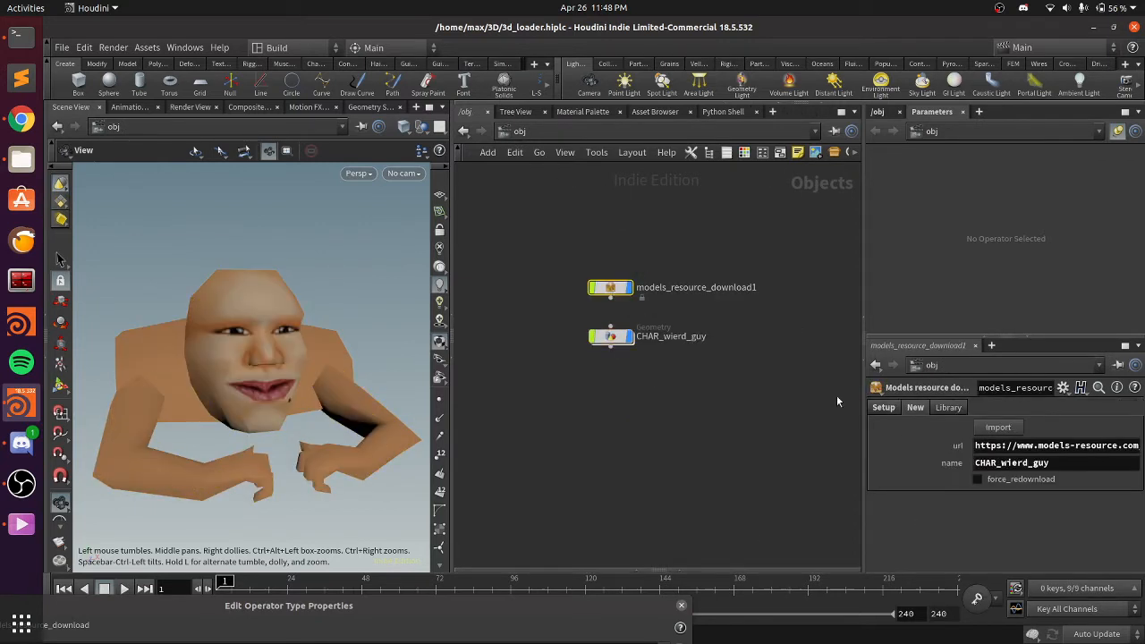
left_click(883, 407)
left_click(911, 408)
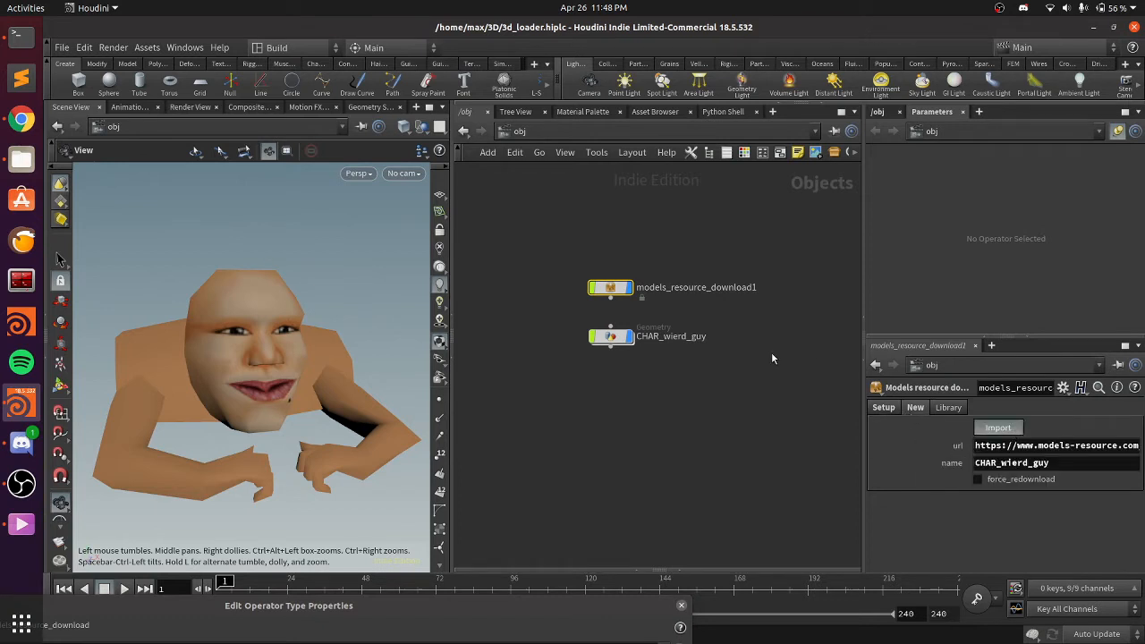
left_click_drag(706, 313, 627, 371)
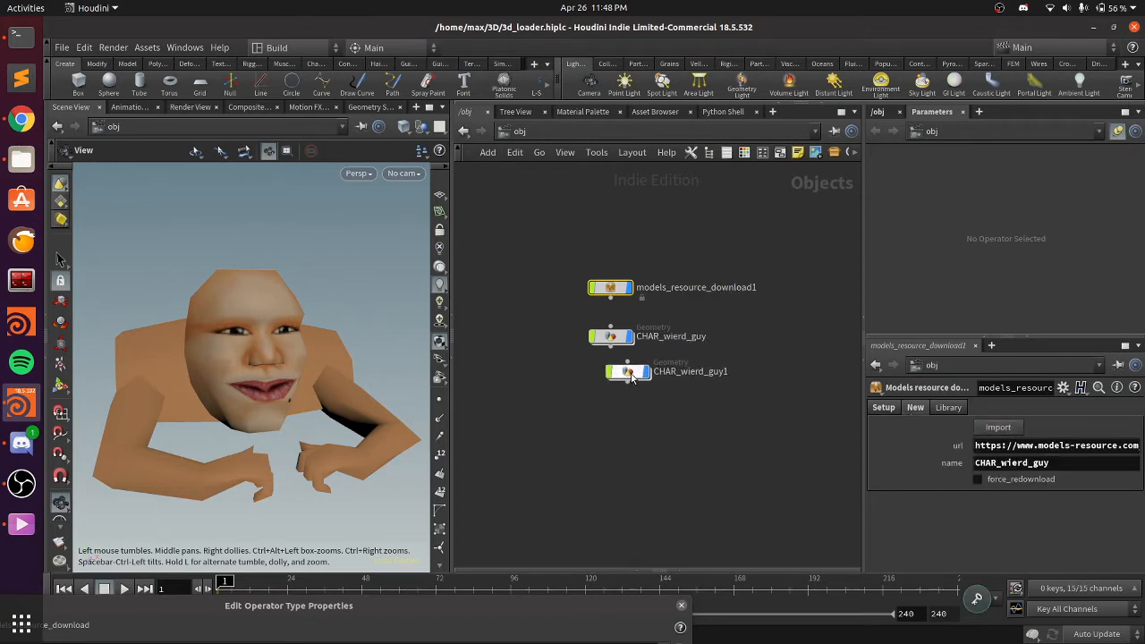
middle_click_drag(982, 446, 991, 422)
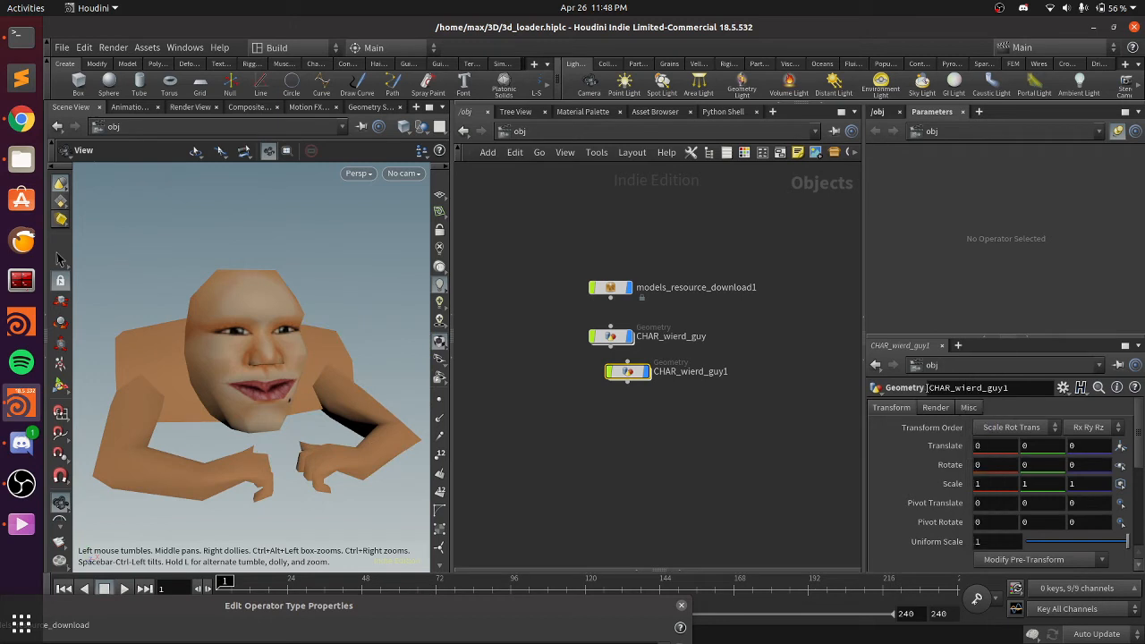
key("Delete")
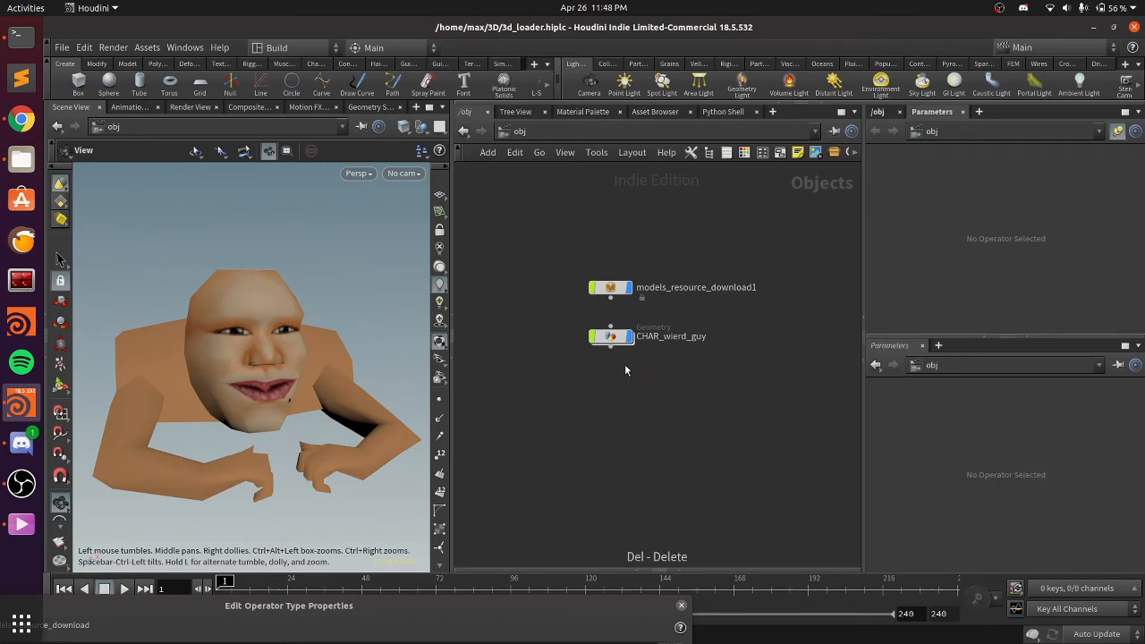
left_click(624, 289)
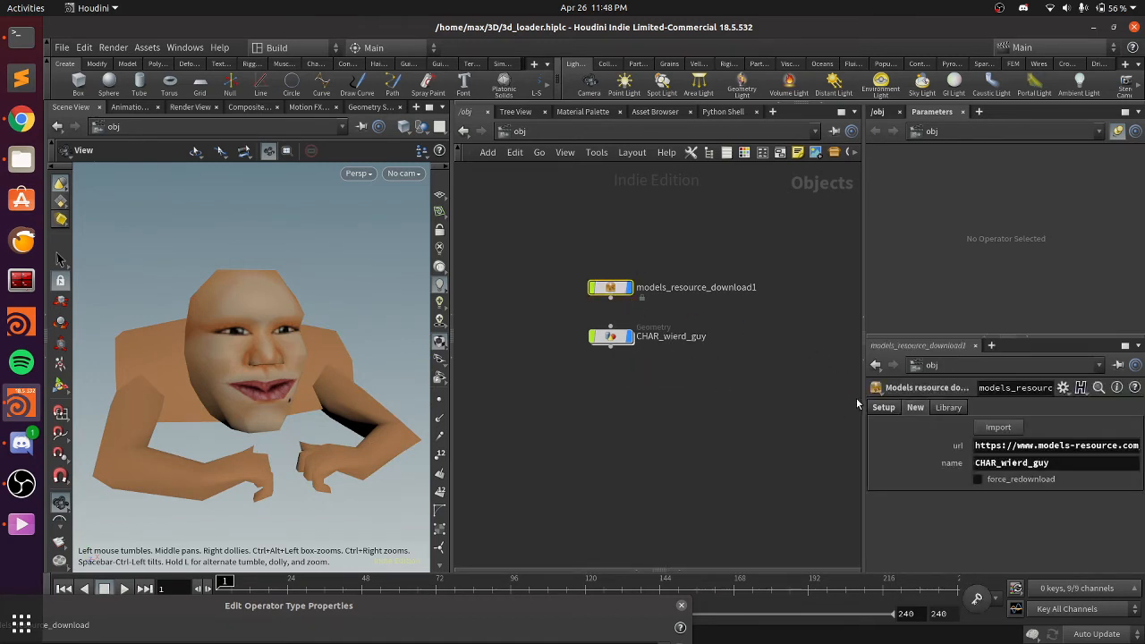
double_click(992, 446)
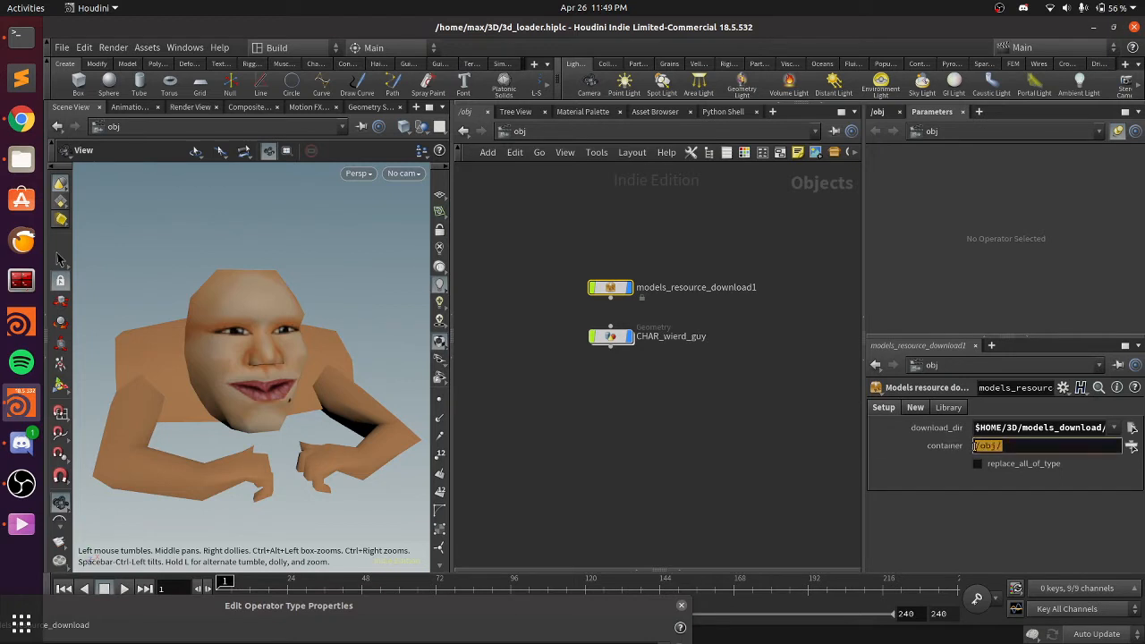
key("BackSpace")
Add an empty Geometry node to the object network and delete the CHAR_wierd_guy node
key("Tab")
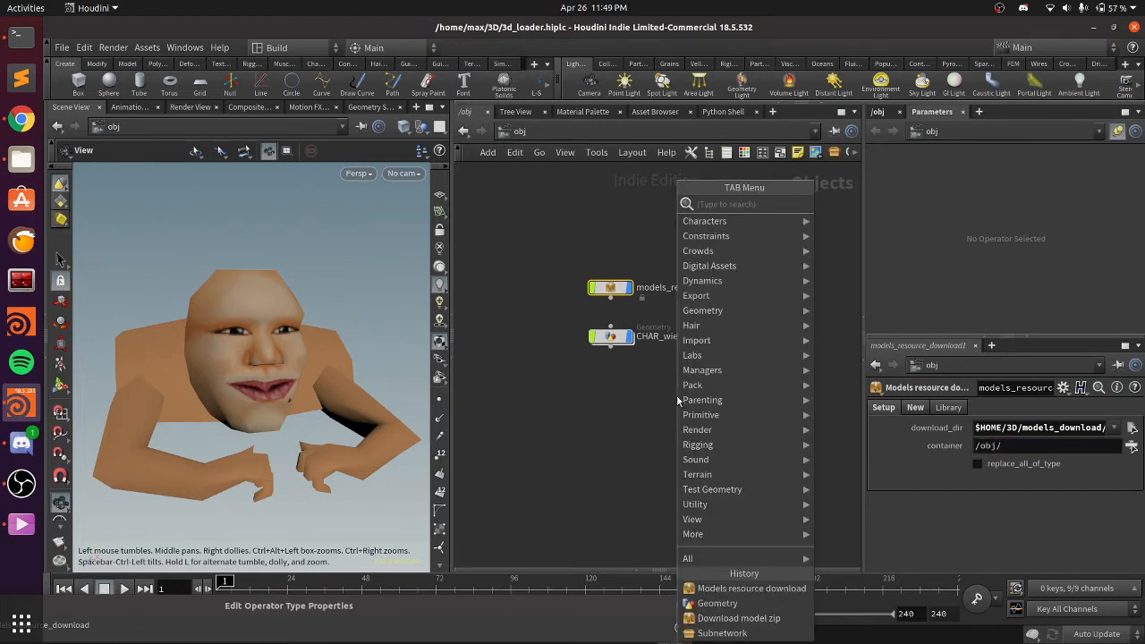
type("geo")
key("Return")
left_click(774, 356)
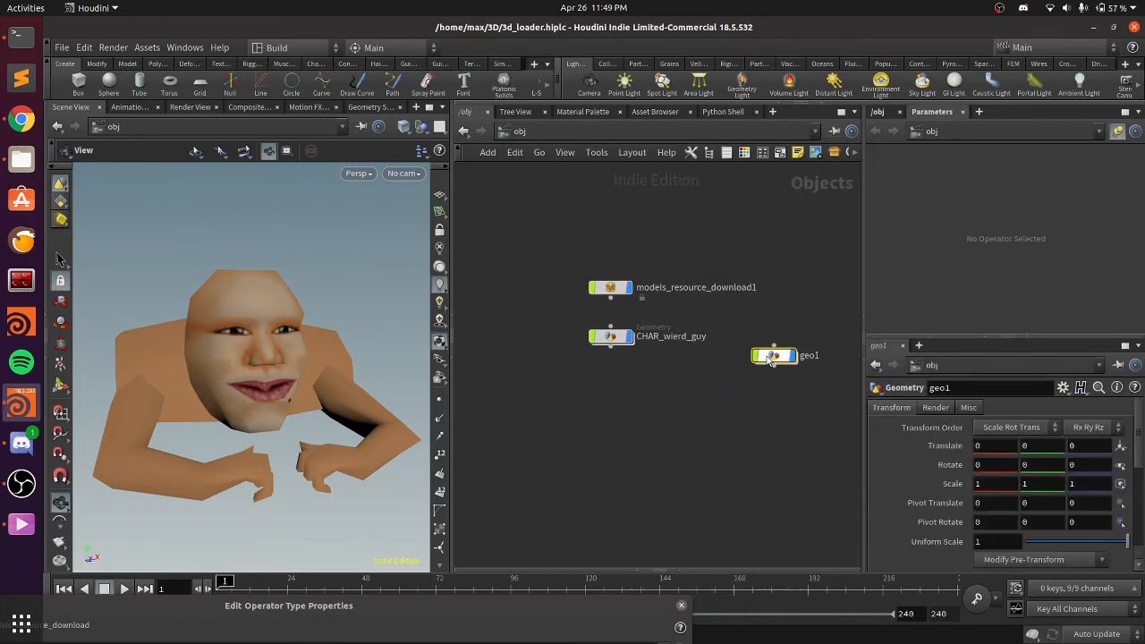
left_click_drag(666, 373, 590, 340)
key("Delete")
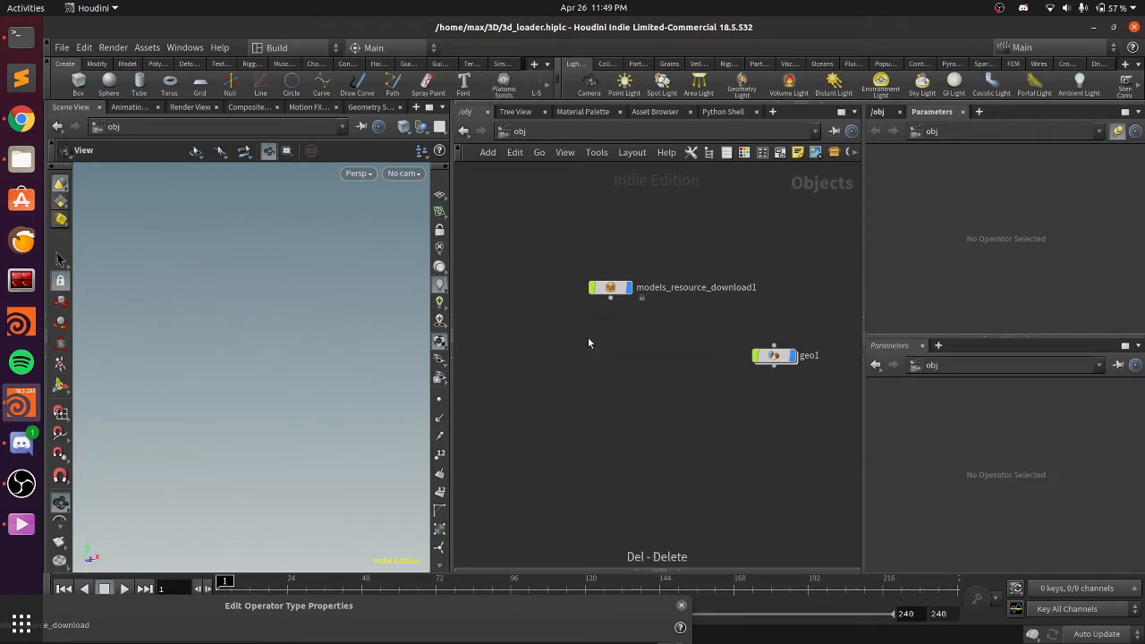
Set the download node's container to the new geometry node, /obj/geo1
left_click(609, 287)
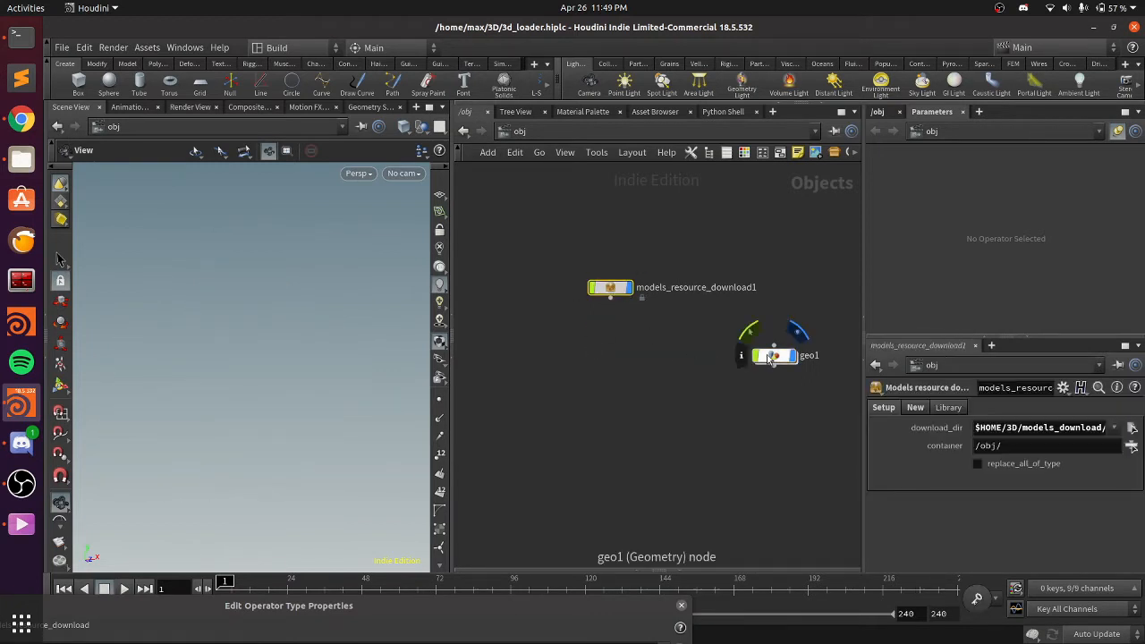
left_click_drag(773, 356, 1012, 450)
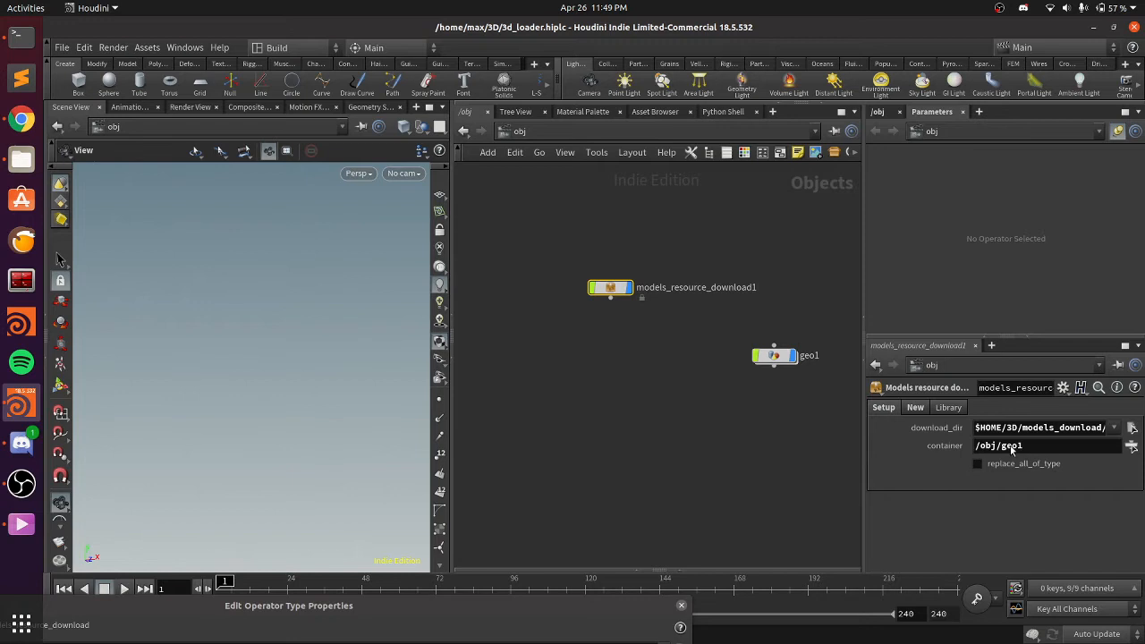
Import CHAR_wierd_guy into geo1, pin the lower parameter pane to the download node and let the upper one follow the selection
left_click(916, 408)
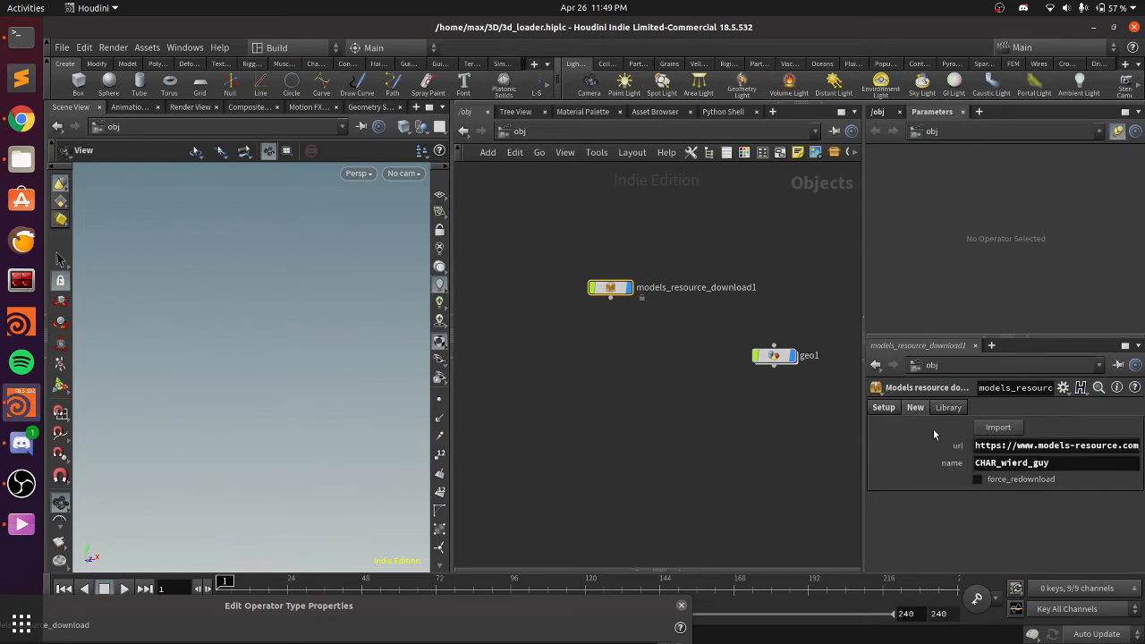
left_click(999, 429)
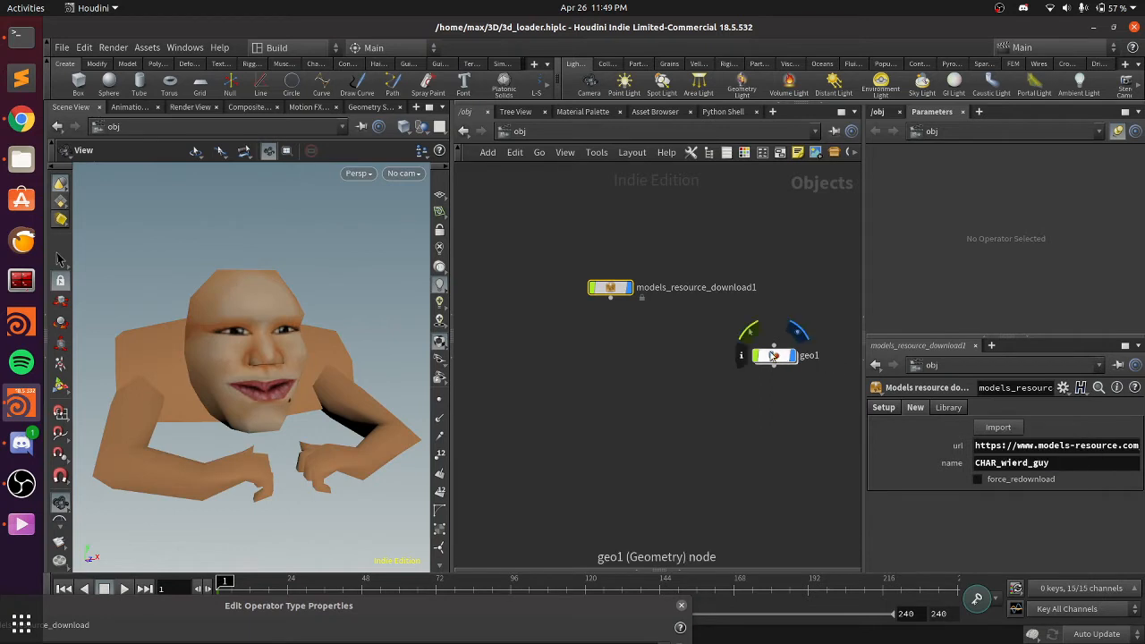
left_click(1117, 366)
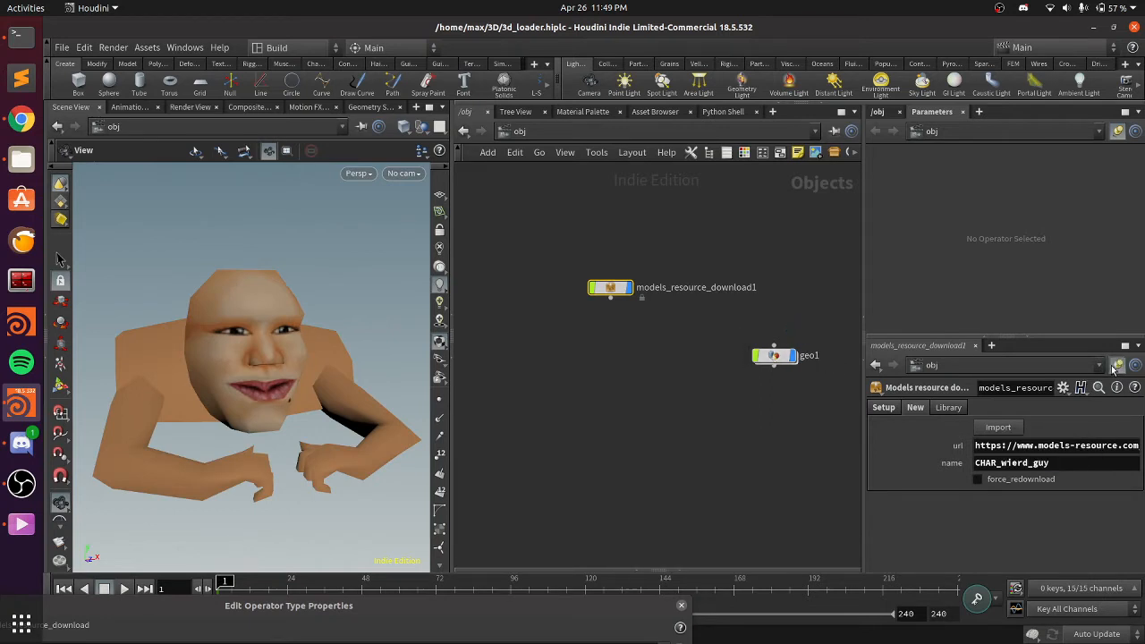
left_click(1117, 131)
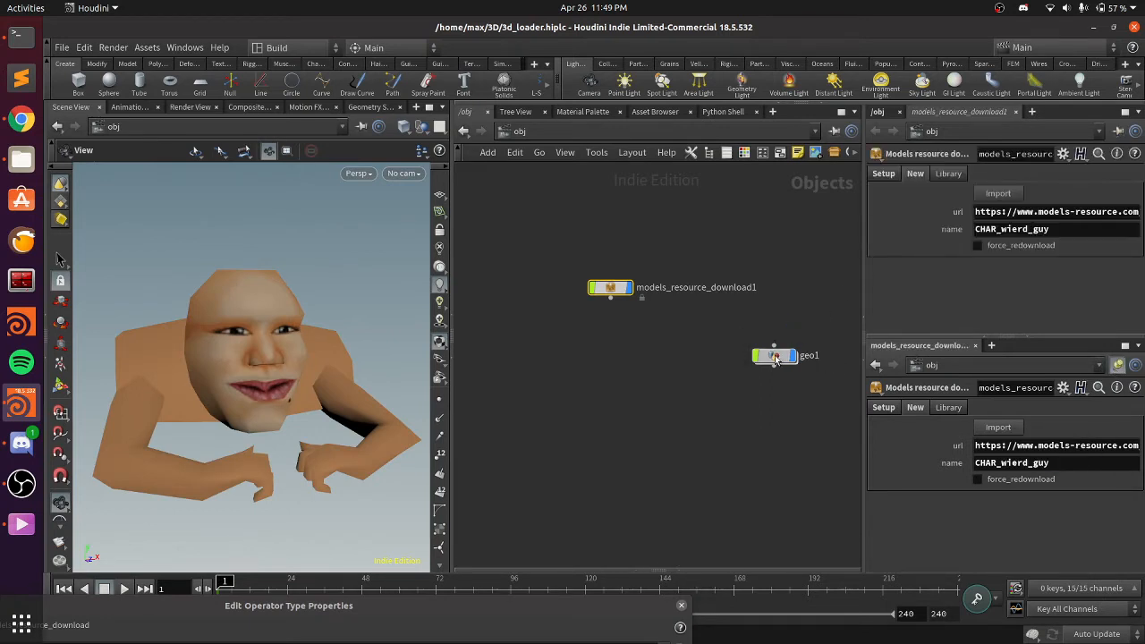
Open the geo1 network, import CHAR_wierd_guy into it again and select the duplicate OBJ importer
double_click(775, 355)
middle_click_drag(746, 359, 674, 347)
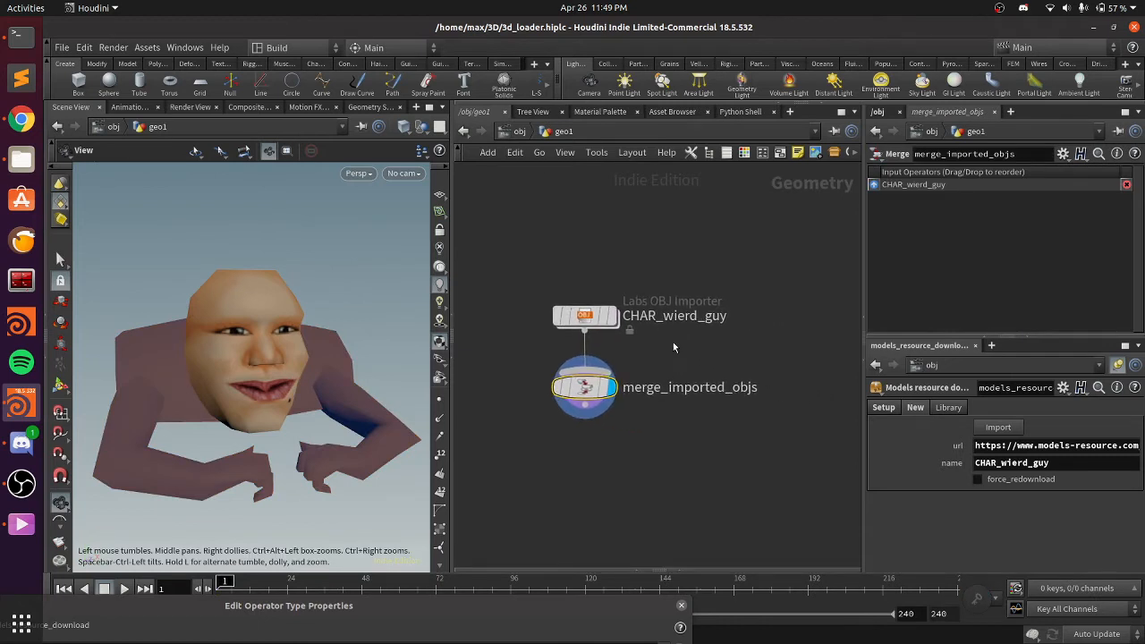
left_click(985, 428)
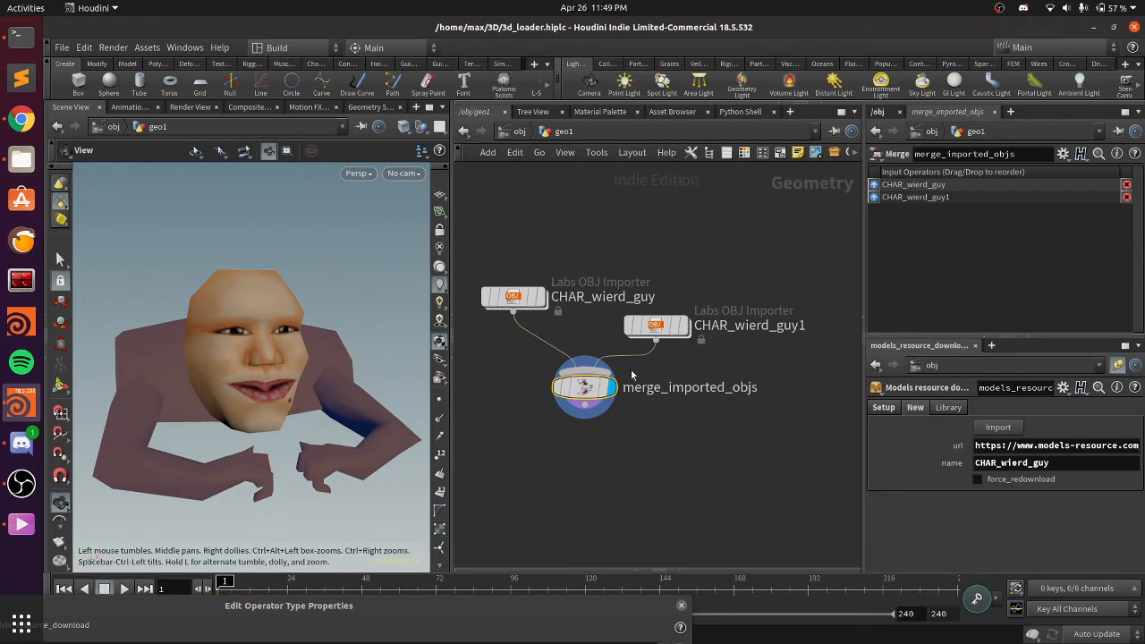
left_click(657, 325)
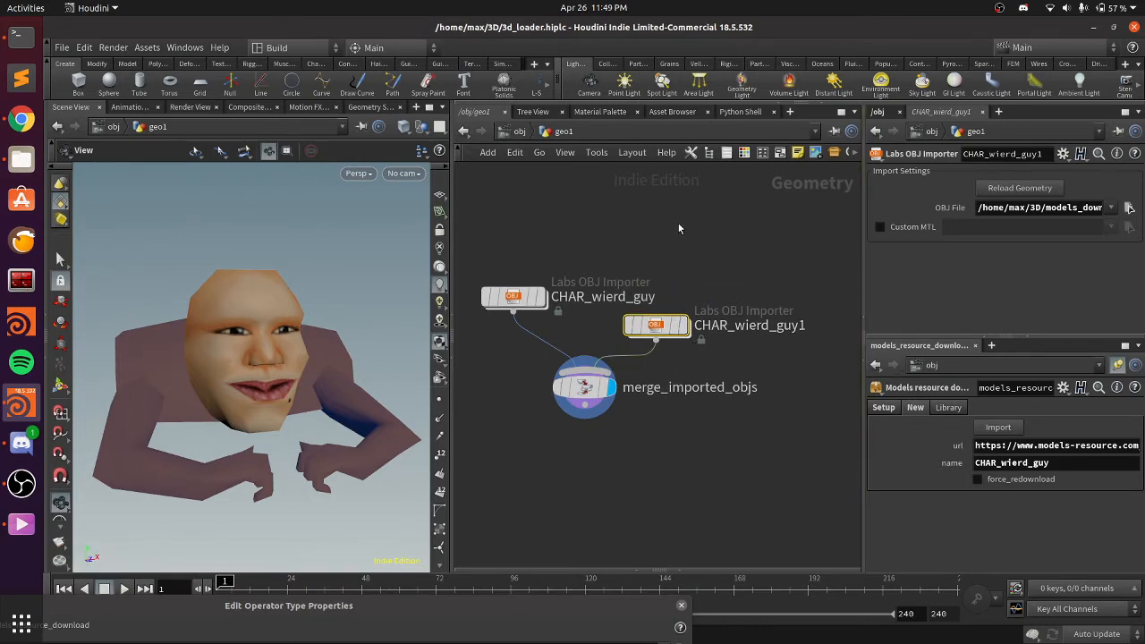
Add a Subnetwork node inside geo1, above the OBJ importers
key("Tab")
type("subnet")
key("Return")
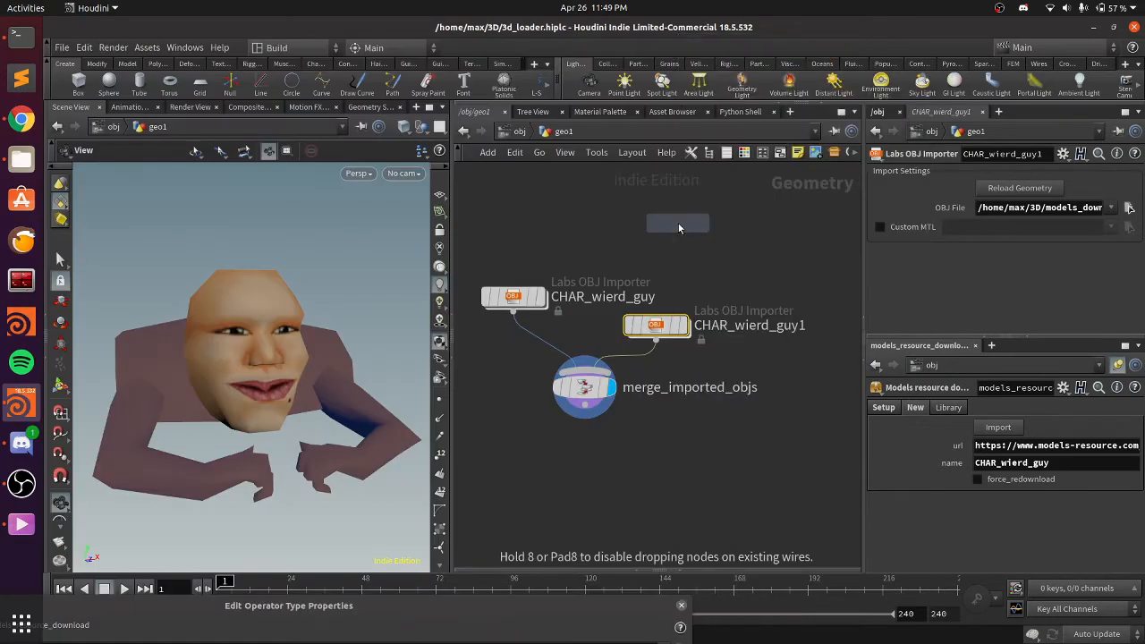
left_click(678, 223)
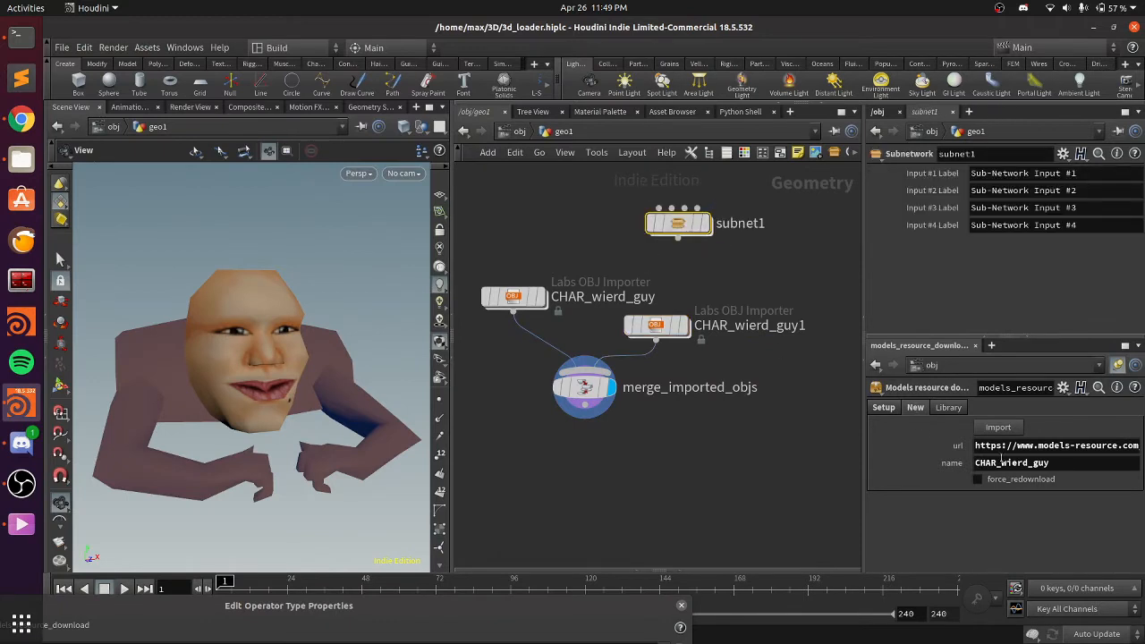
Show the download node's container setting, return to the object level and add a Subnetwork node below the download node
left_click(880, 409)
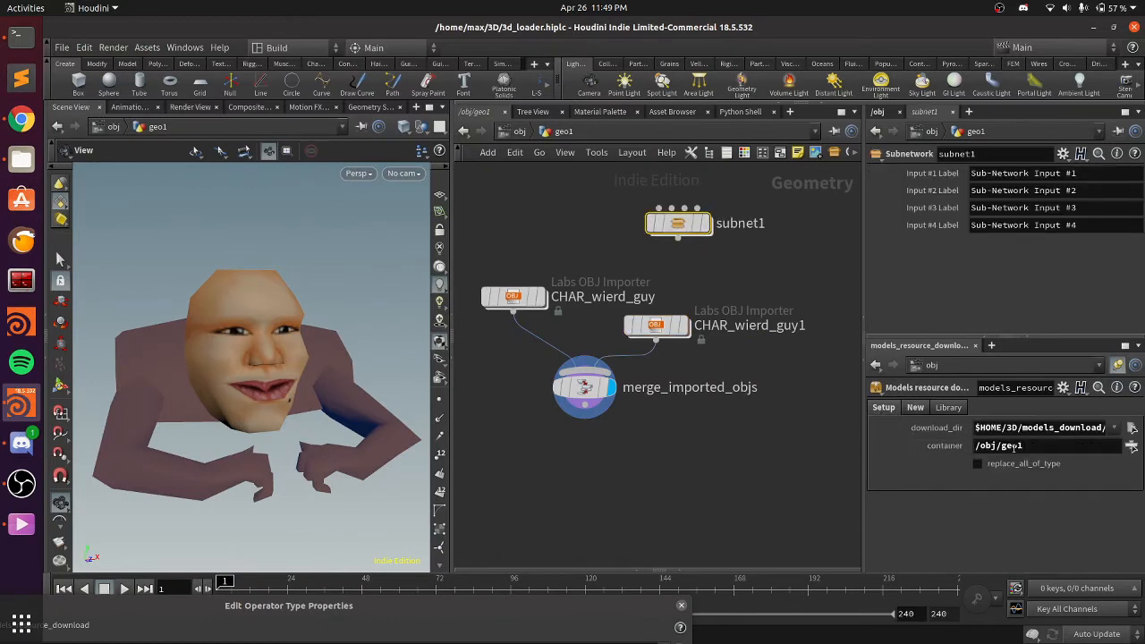
left_click(517, 132)
key("Tab")
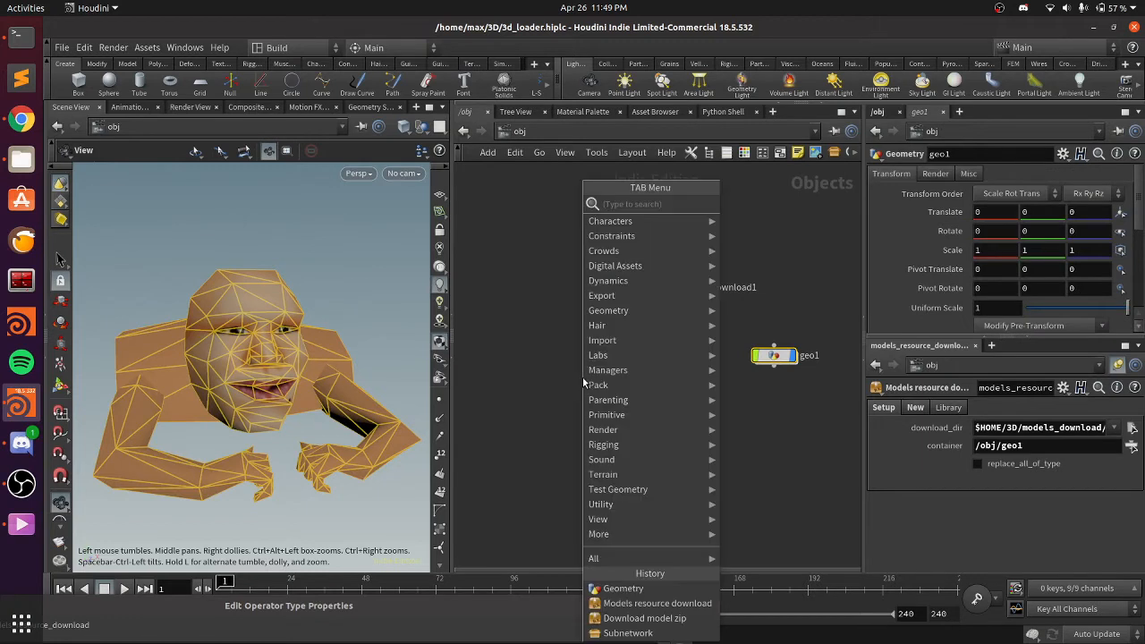
type("sub")
key("Return")
left_click(583, 378)
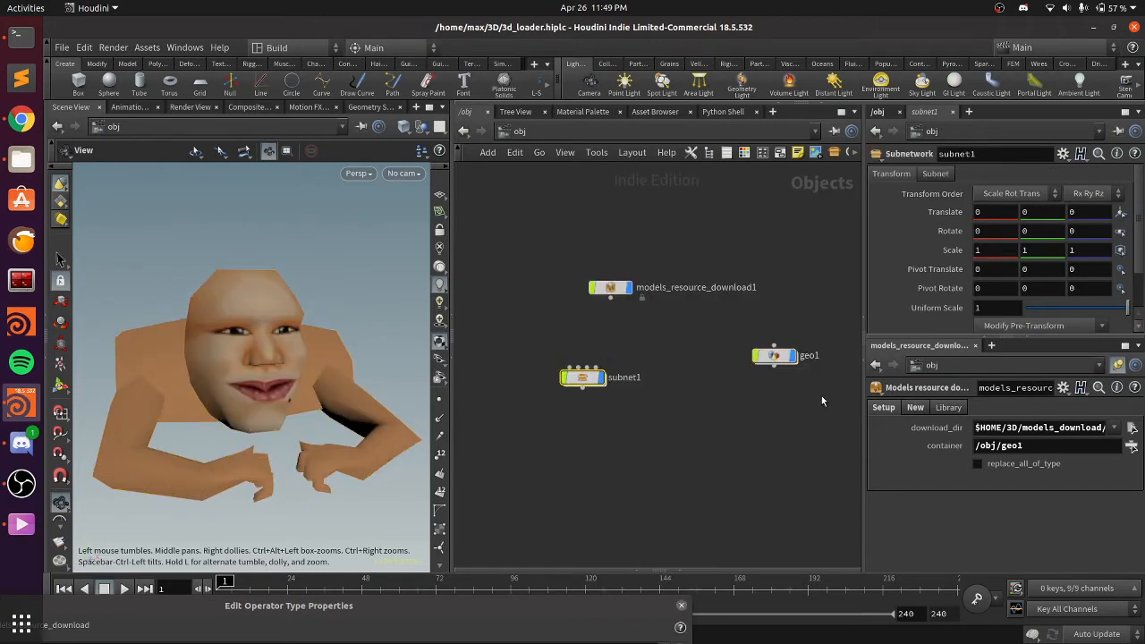
Delete the geo1 and subnet1 nodes from the object network
left_click_drag(821, 400, 748, 342)
key("Delete")
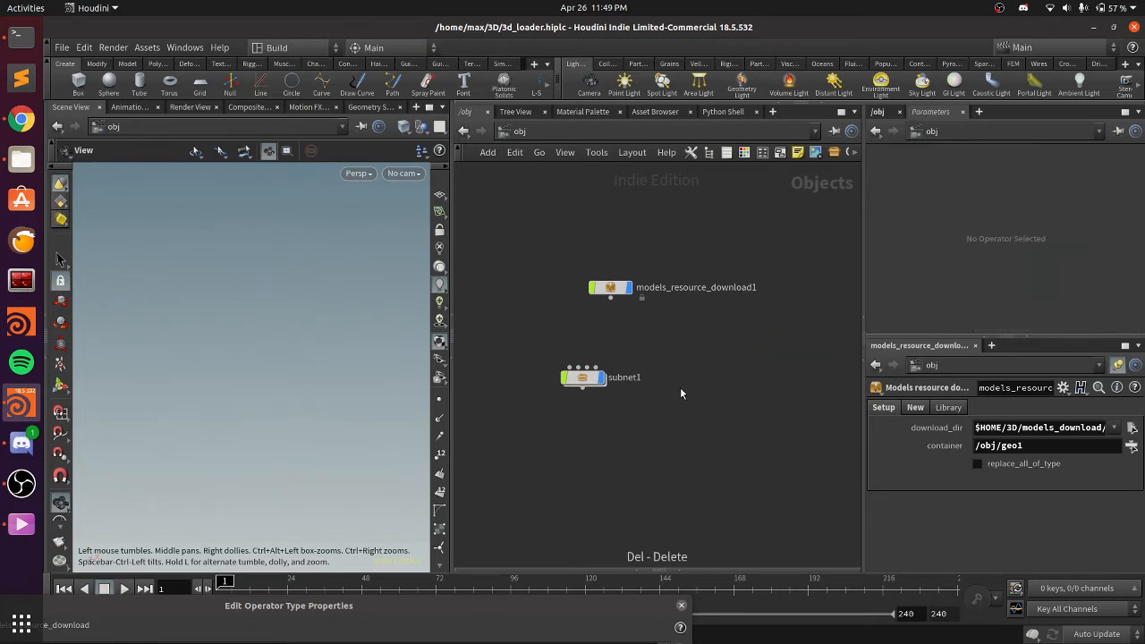
left_click_drag(667, 413, 560, 371)
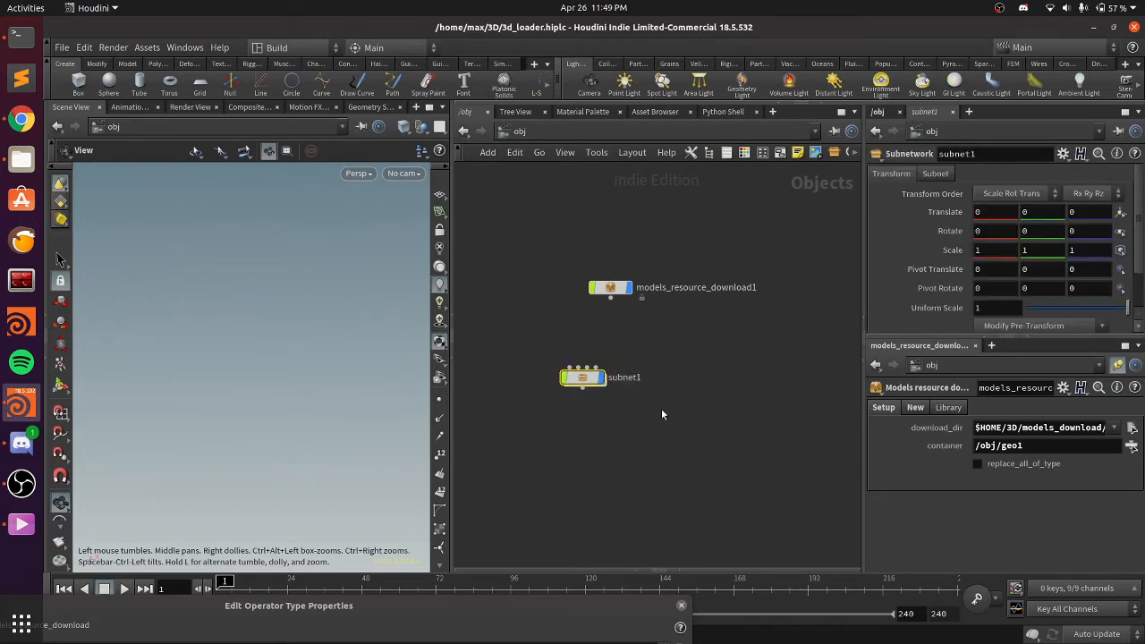
key("Delete")
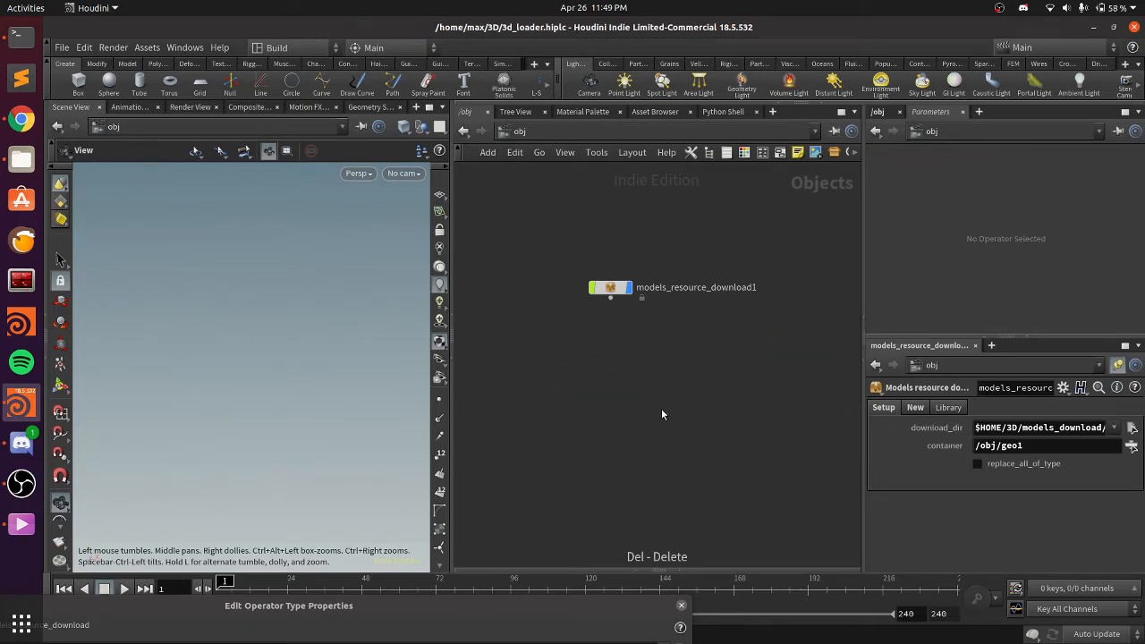
Clear the download node's url and import the already downloaded model by its name, CHAR_wierd_guy
left_click(612, 287)
left_click(910, 409)
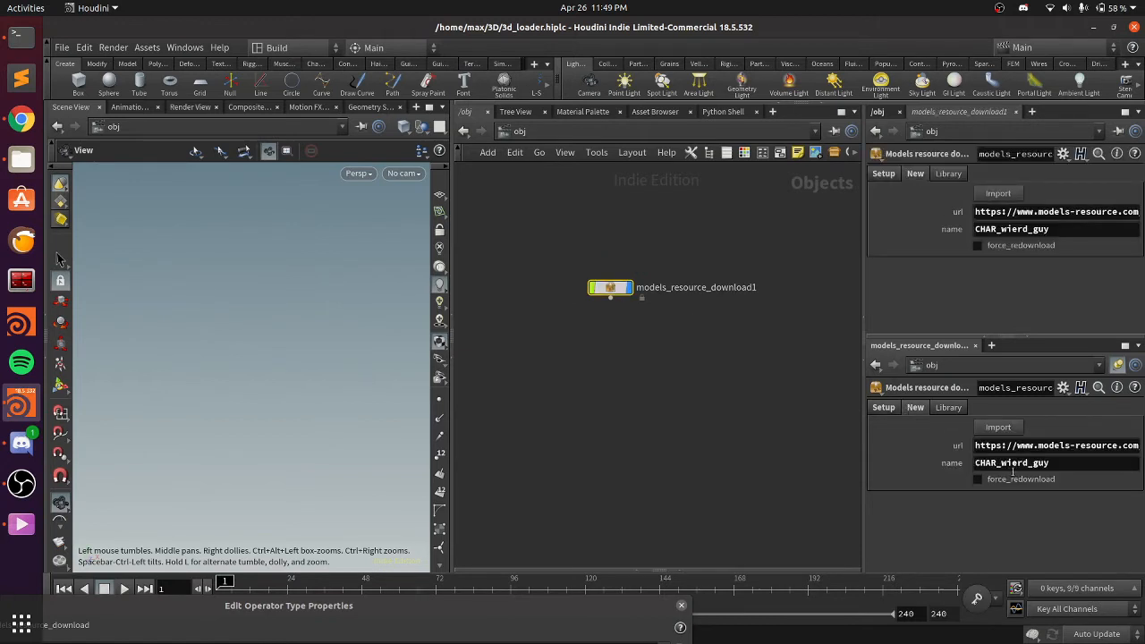
left_click(999, 444)
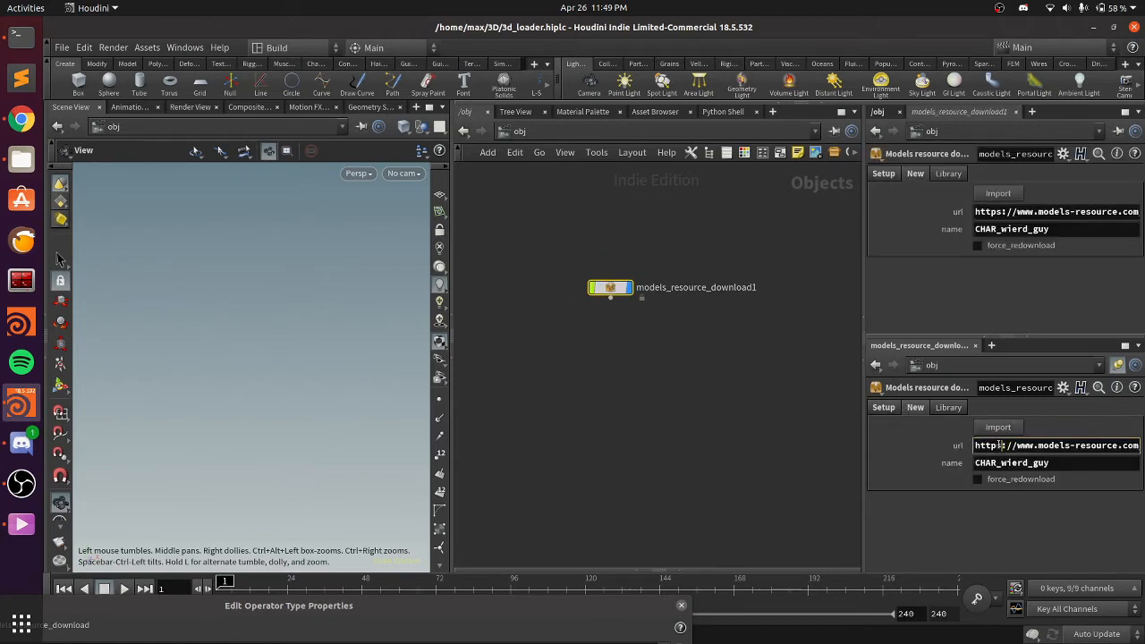
key("ctrl+a")
key("BackSpace")
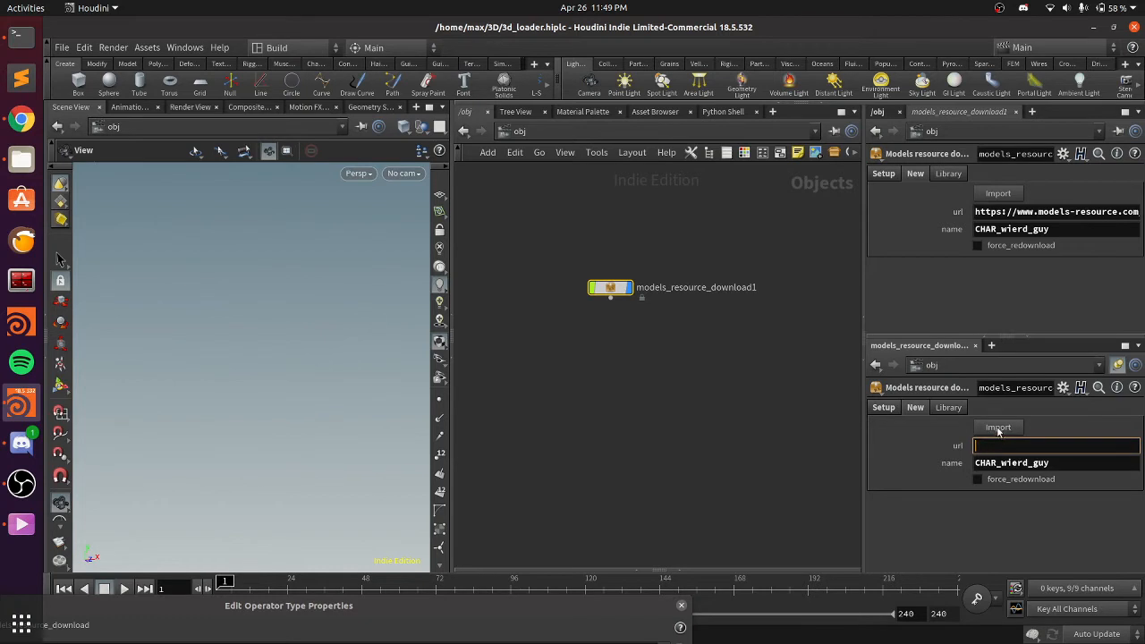
left_click(998, 428)
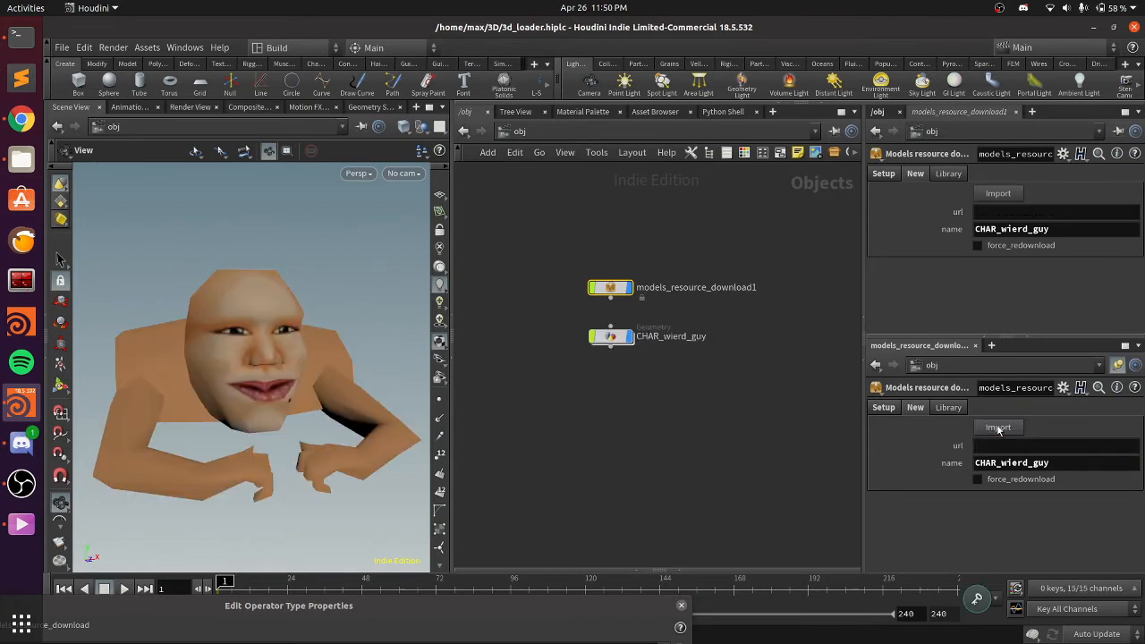
Delete the CHAR_wierd_guy node and shift the download node slightly down
left_click_drag(692, 369, 608, 338)
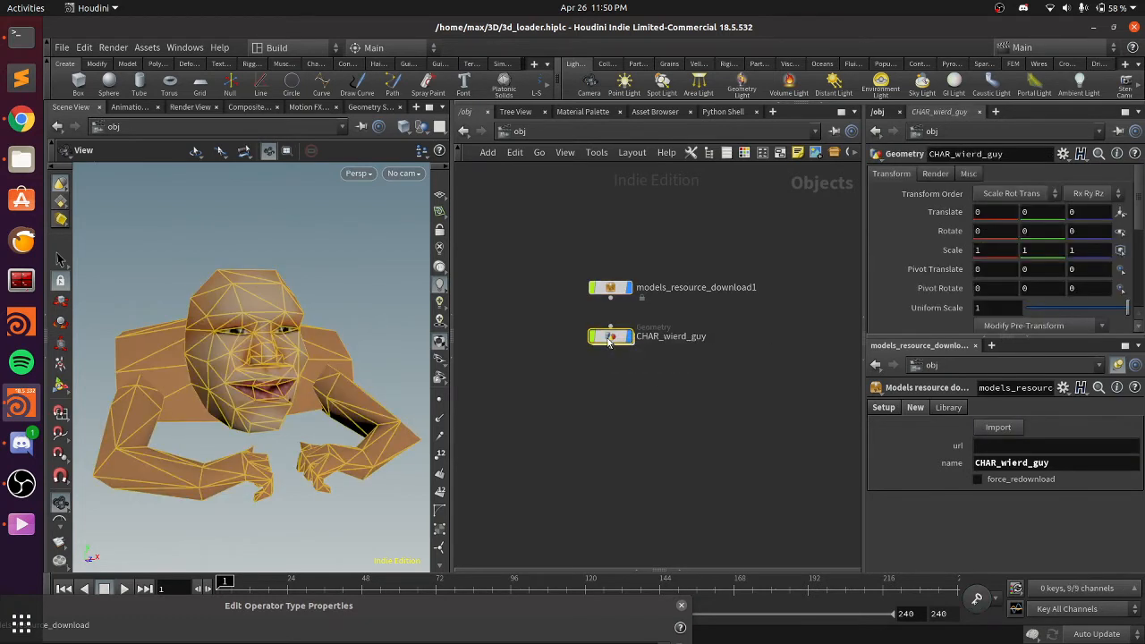
key("Delete")
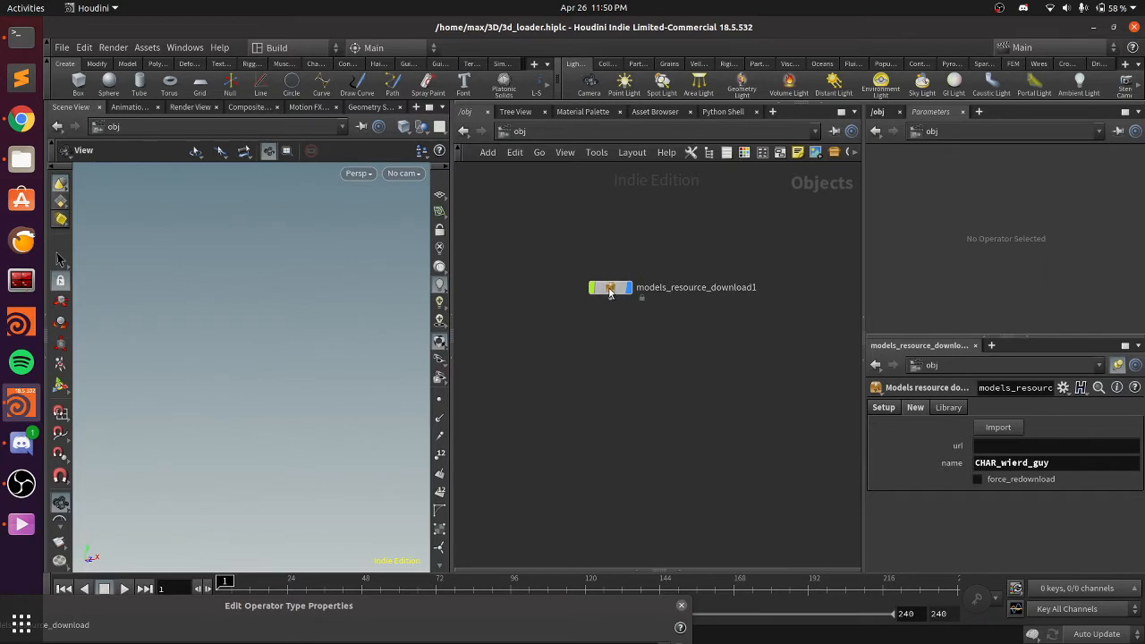
left_click_drag(611, 289, 608, 296)
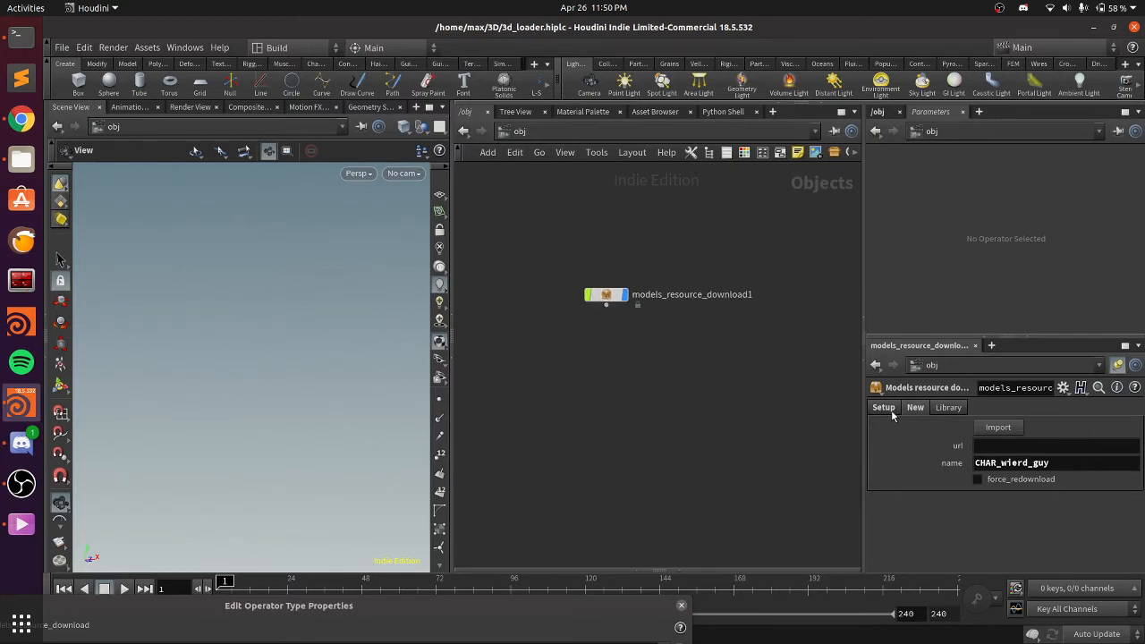
Rescan the download node's model library, import CHAR_groke from it and frame the model in the viewport
left_click(953, 408)
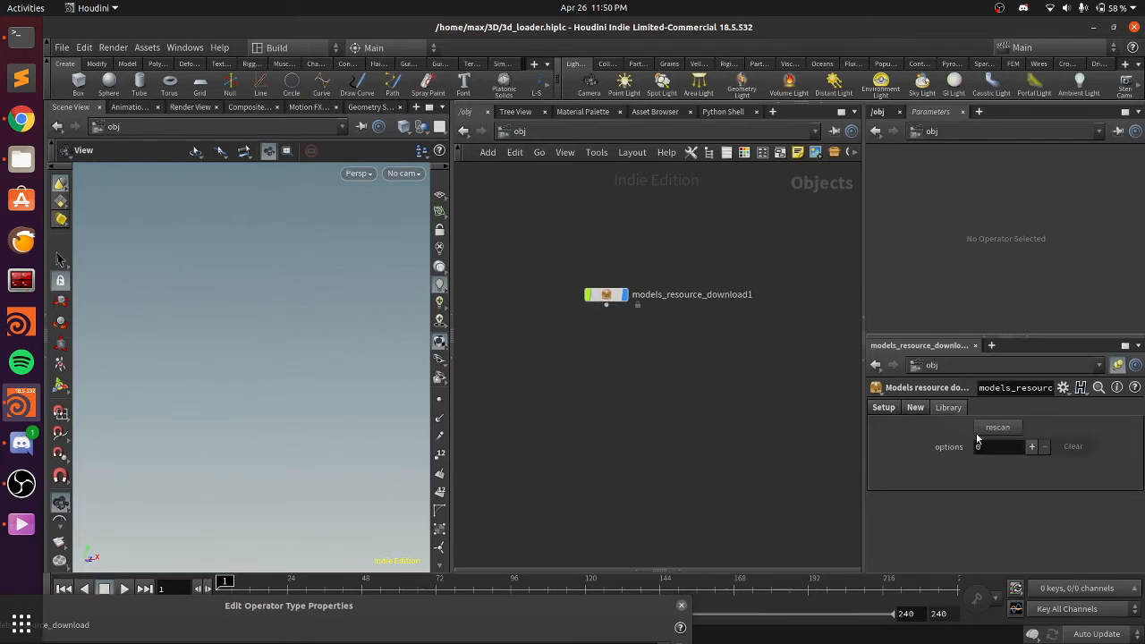
left_click(996, 428)
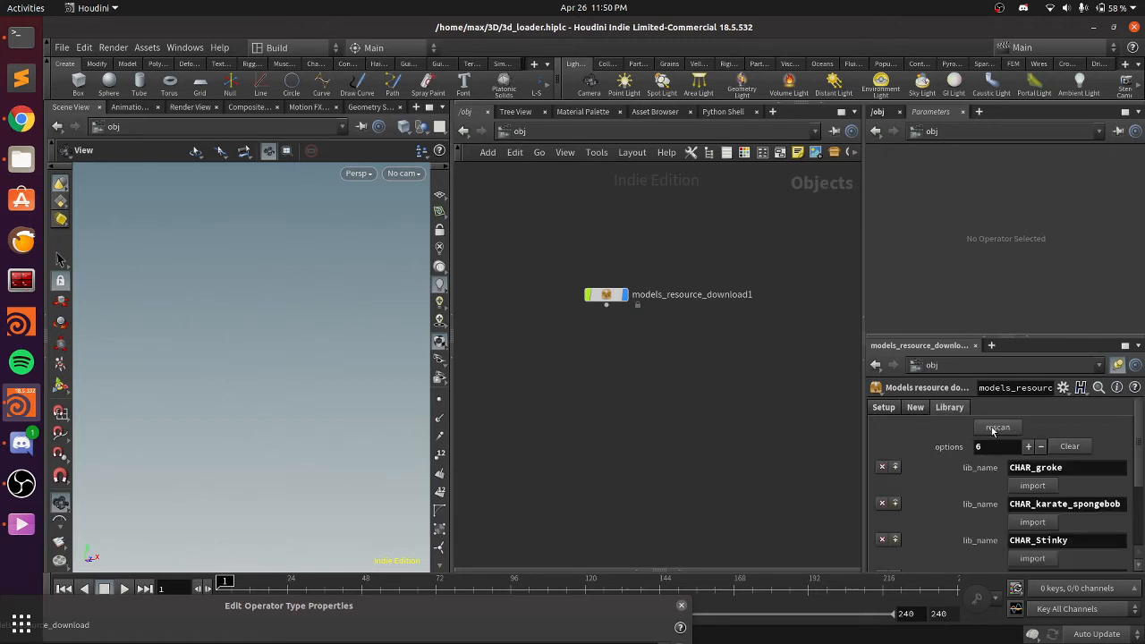
scroll(1016, 503, "down", 3)
scroll(1016, 502, "up", 3)
scroll(1015, 502, "down", 3)
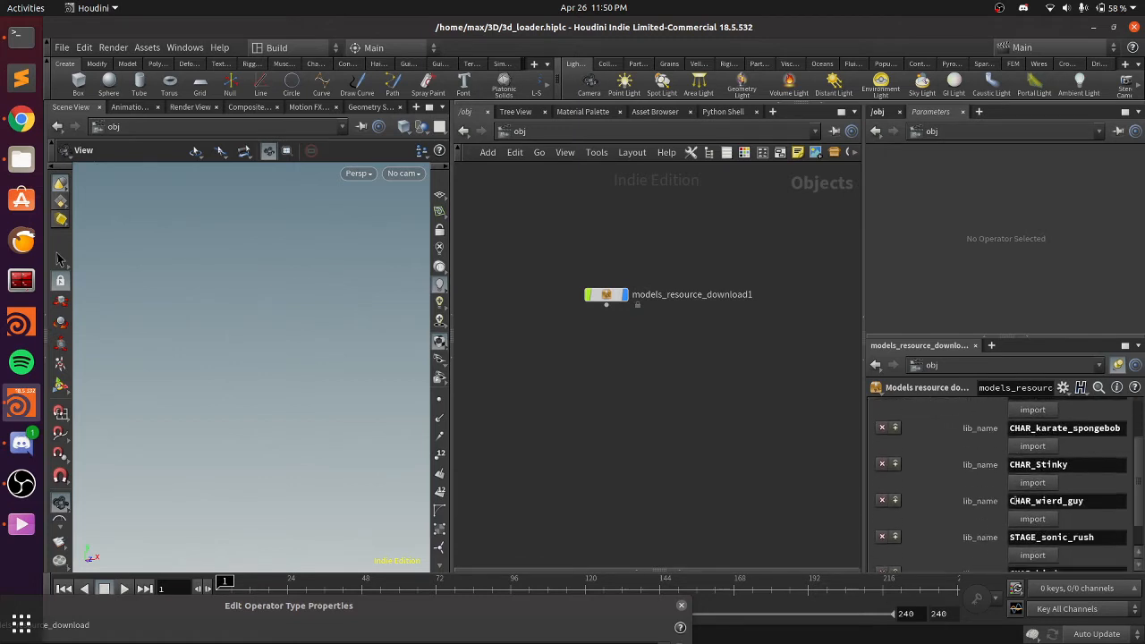
scroll(1016, 502, "up", 3)
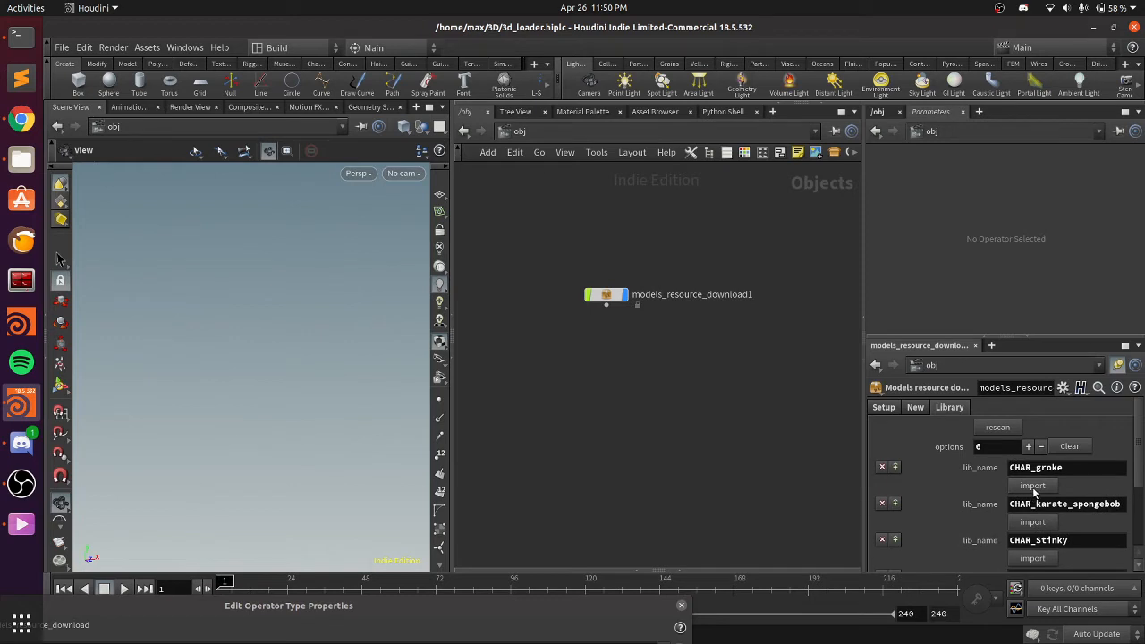
left_click(1033, 487)
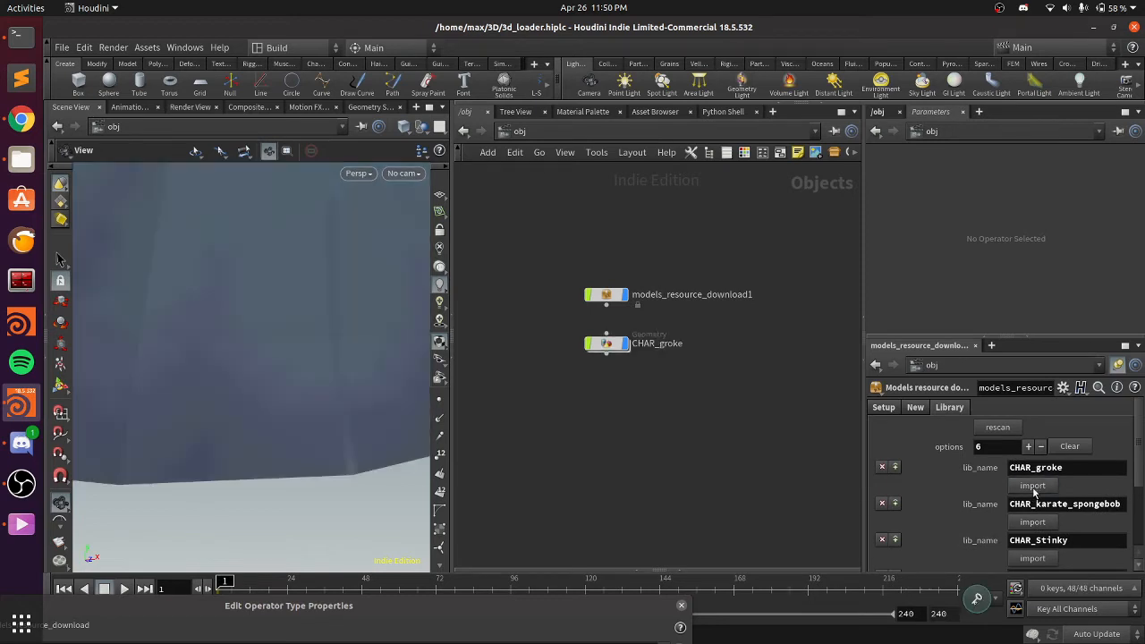
key("f")
Import CHAR_Stinky from the library, set its X translation to -7.1 and frame it
scroll(1062, 457, "down", 3)
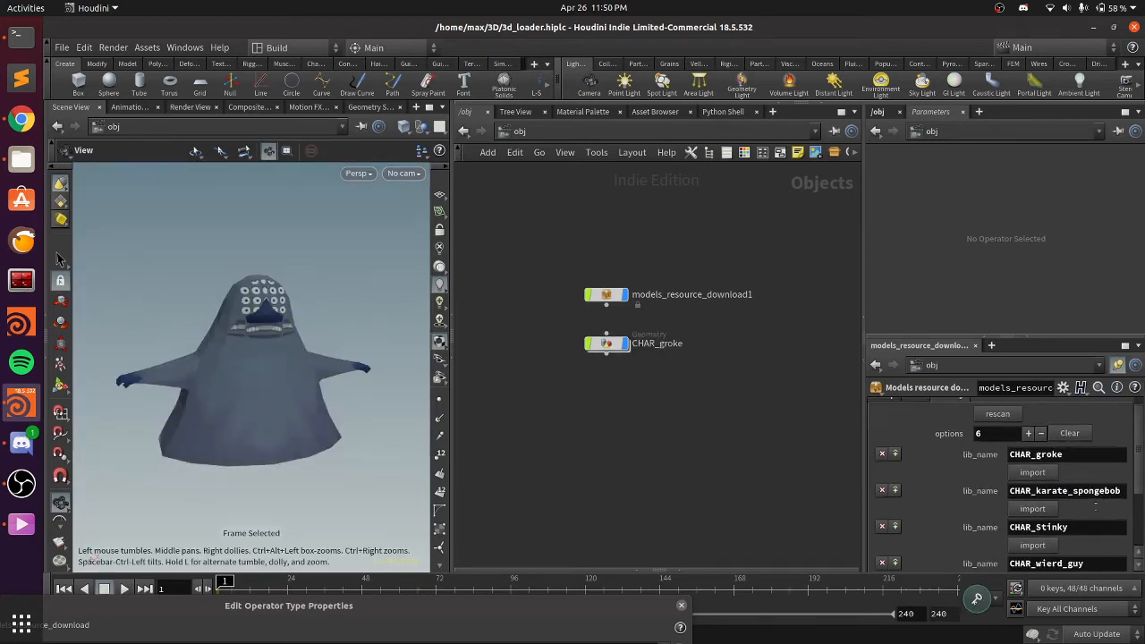
left_click(1045, 446)
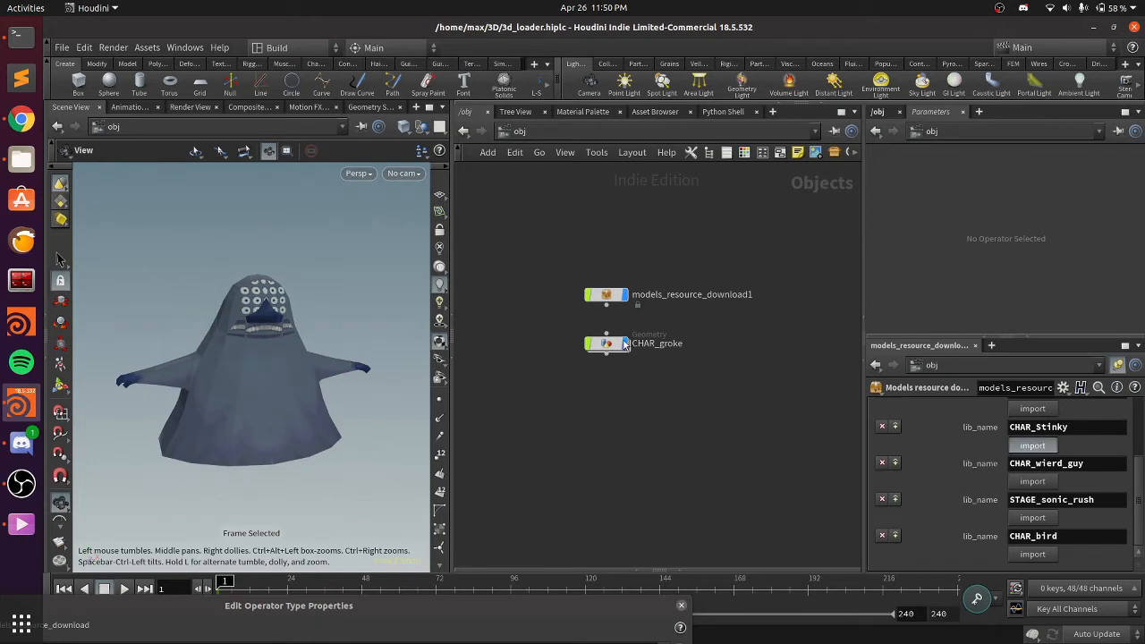
left_click(704, 320)
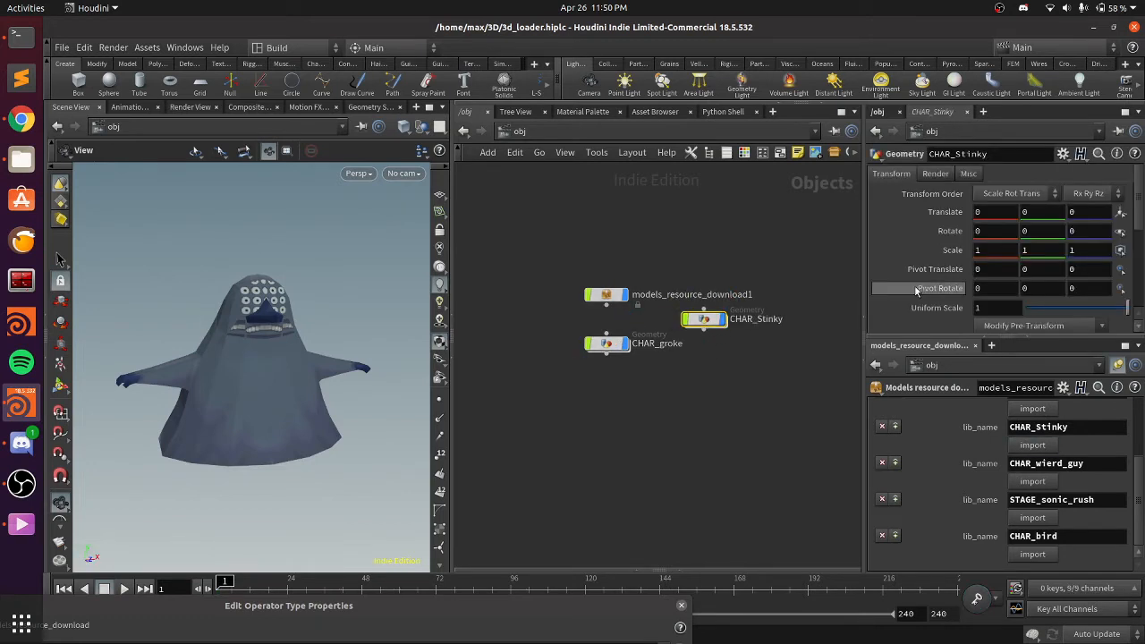
middle_click_drag(991, 209, 547, 203)
key("space+f")
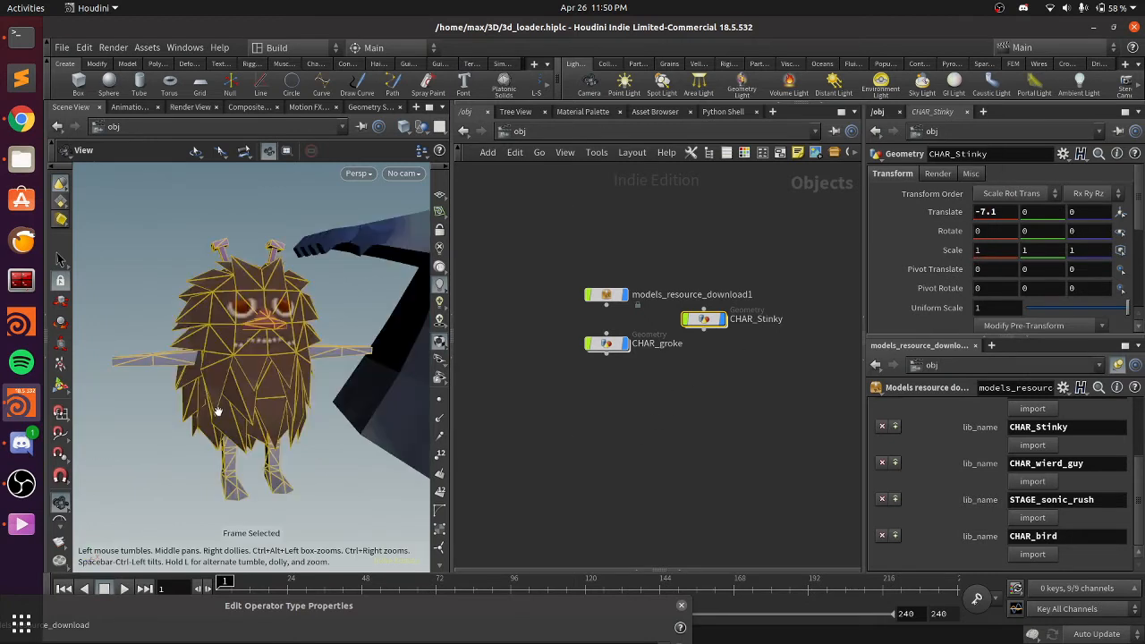
Examine the CHAR_Stinky and CHAR_groke models side by side in the viewport
left_click(587, 411)
left_click_drag(314, 358, 240, 331)
middle_click_drag(240, 331, 159, 311)
scroll(159, 311, "down", 8)
mouse_move(159, 311)
left_mouse_down()
mouse_move(175, 331)
mouse_move(173, 315)
left_mouse_up()
middle_click_drag(174, 315, 218, 424)
left_click_drag(218, 424, 305, 495)
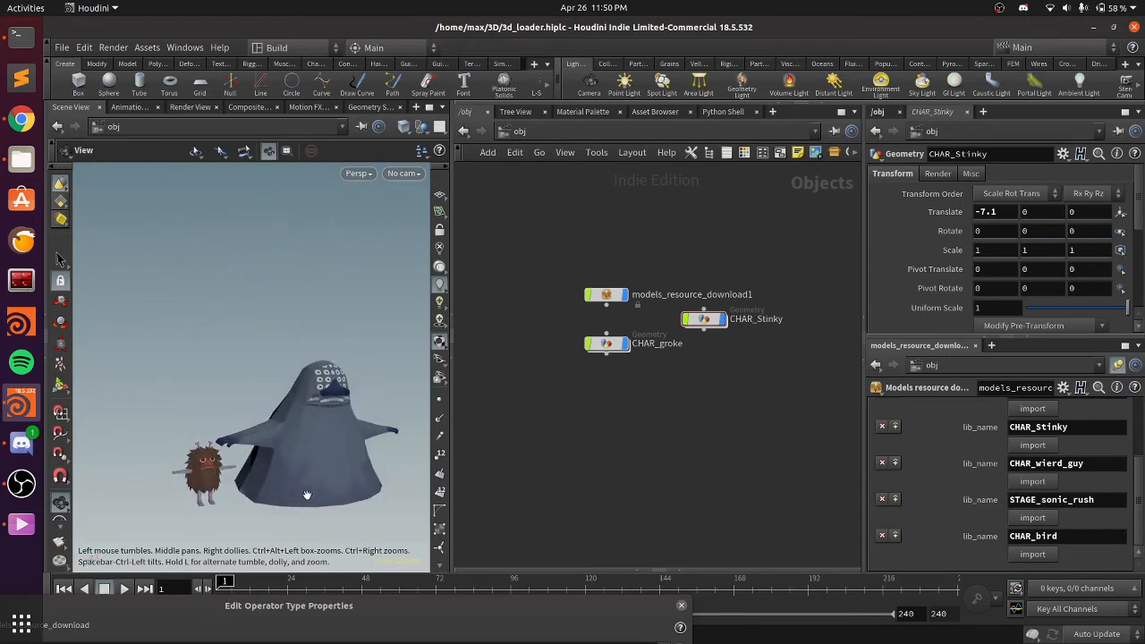
scroll(306, 495, "up", 4)
scroll(306, 494, "down", 5)
middle_click_drag(307, 495, 275, 401)
left_click_drag(274, 400, 275, 414)
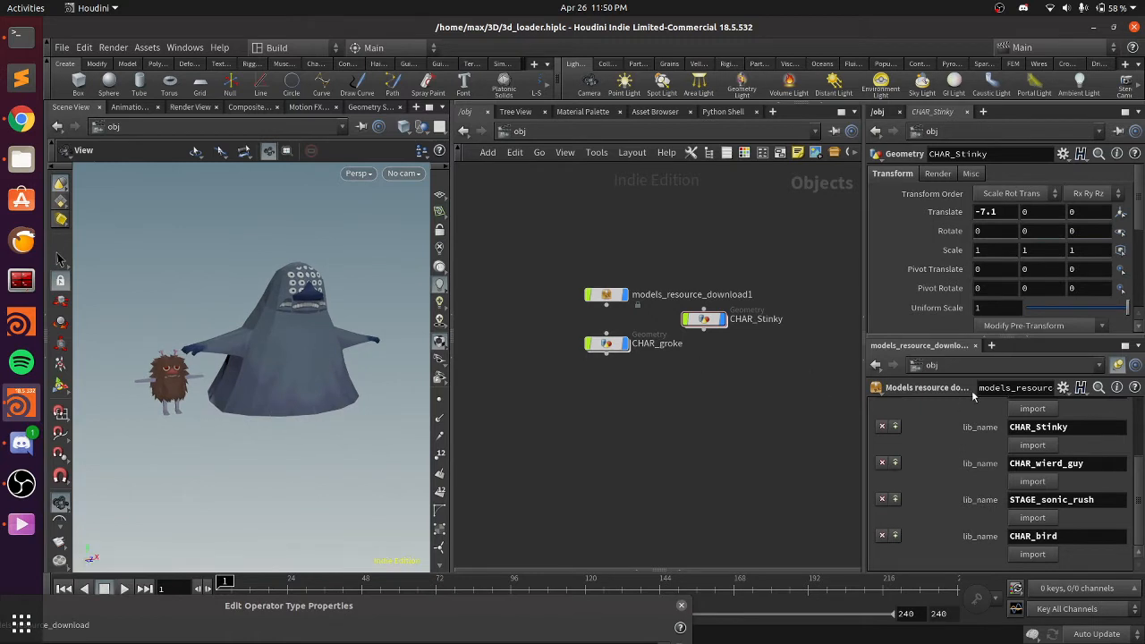
Review the download node's new-import settings and return to its list of library models
scroll(993, 464, "up", 5)
left_click(915, 406)
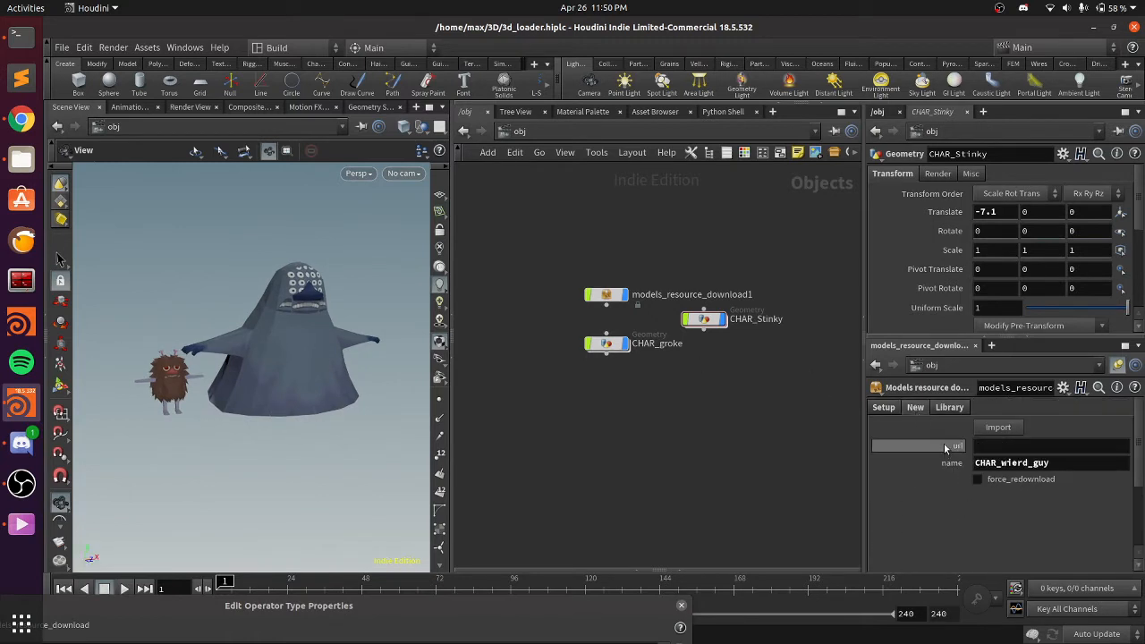
left_click(954, 407)
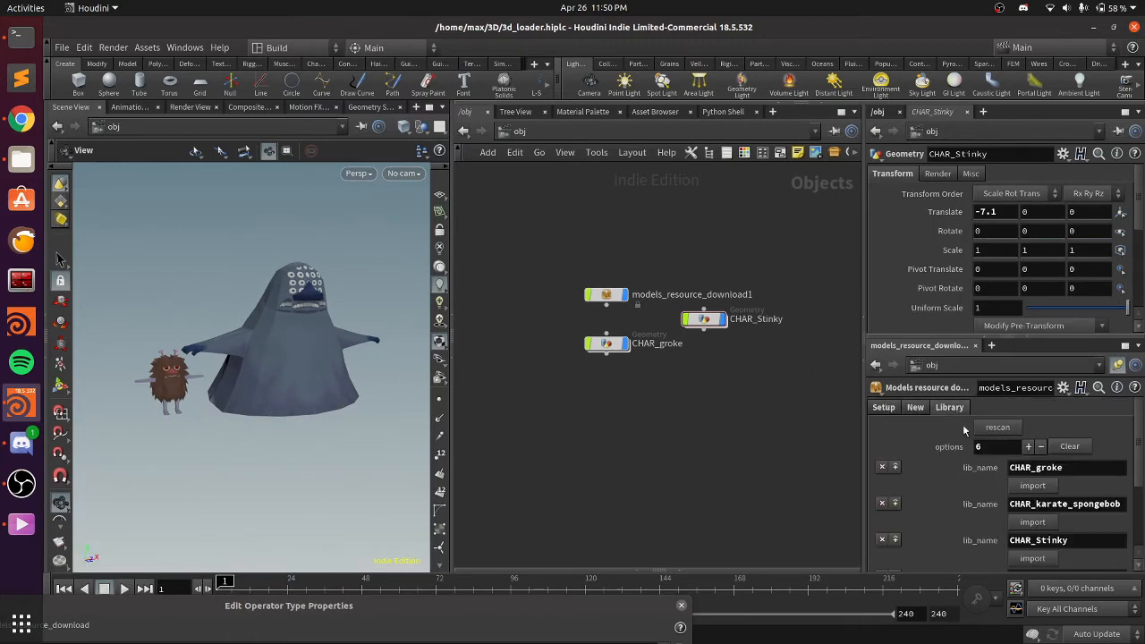
Import STAGE_sonic_rush from the library and delete the CHAR_groke and CHAR_Stinky nodes
scroll(987, 482, "down", 5)
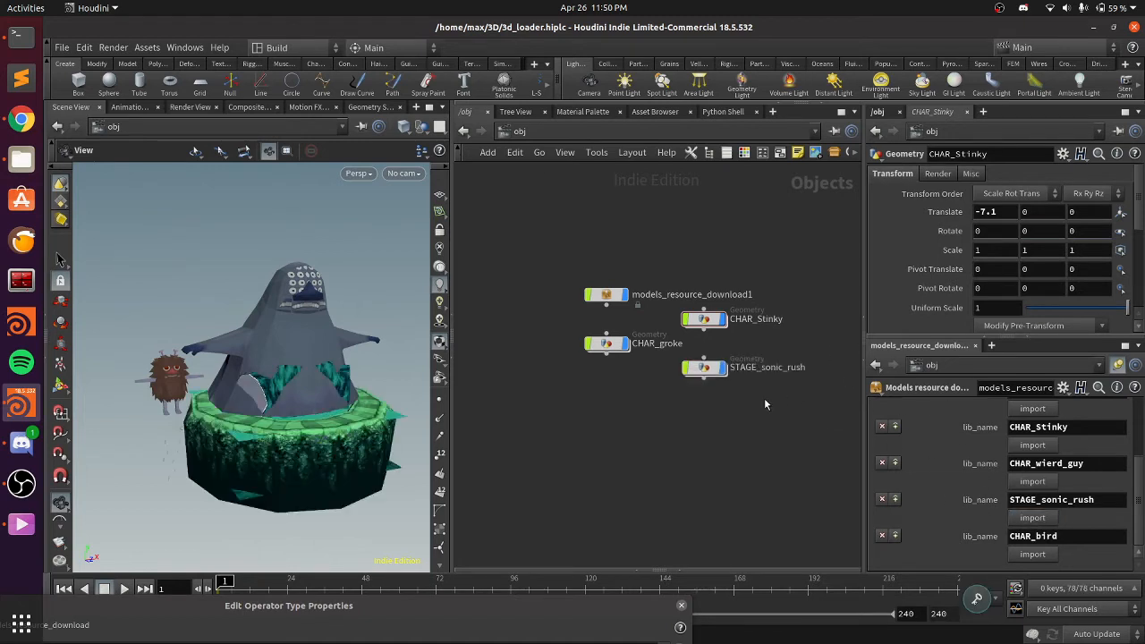
left_click(608, 344)
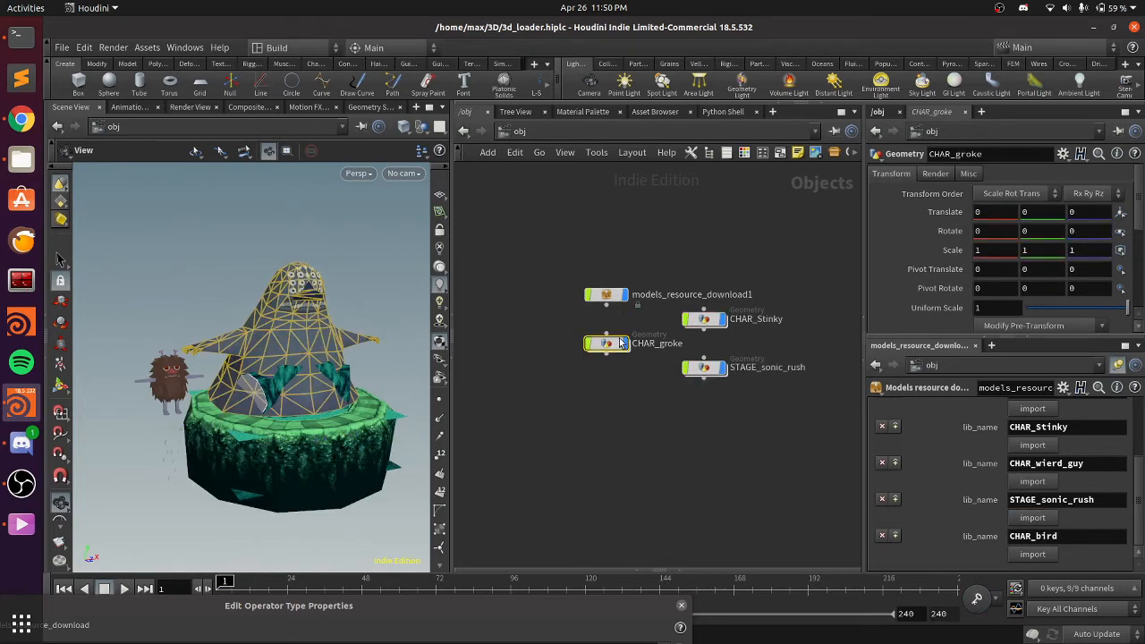
key("Delete")
left_click(704, 320)
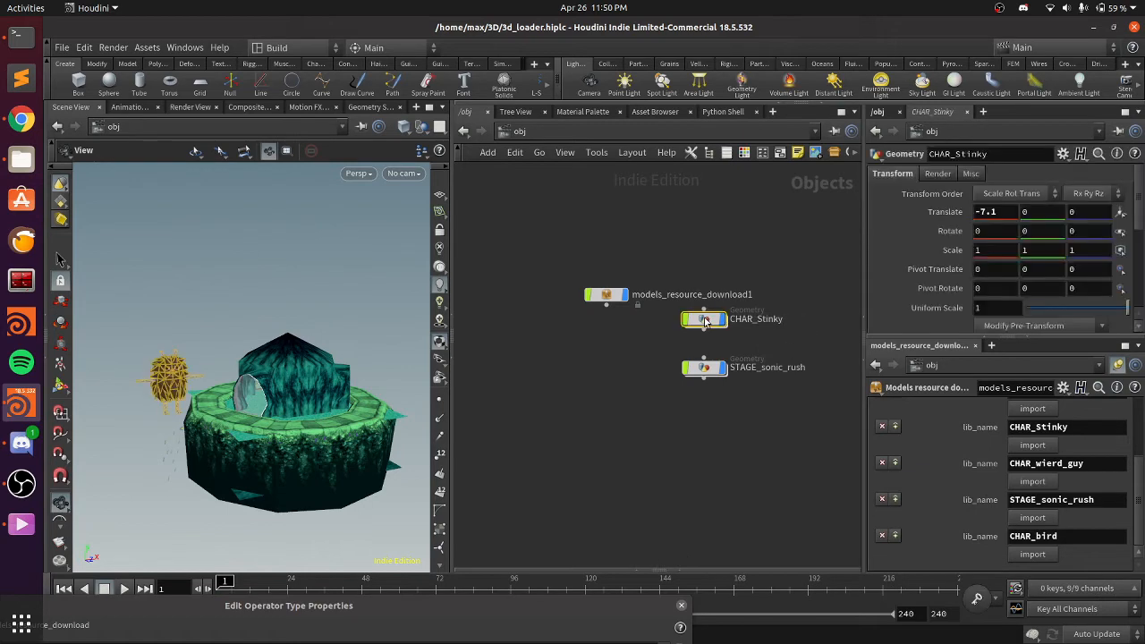
key("Delete")
Examine the STAGE_sonic_rush model up close and the importer network inside its container, returning to object level
mouse_move(370, 367)
left_mouse_down()
mouse_move(372, 413)
mouse_move(384, 382)
left_mouse_up()
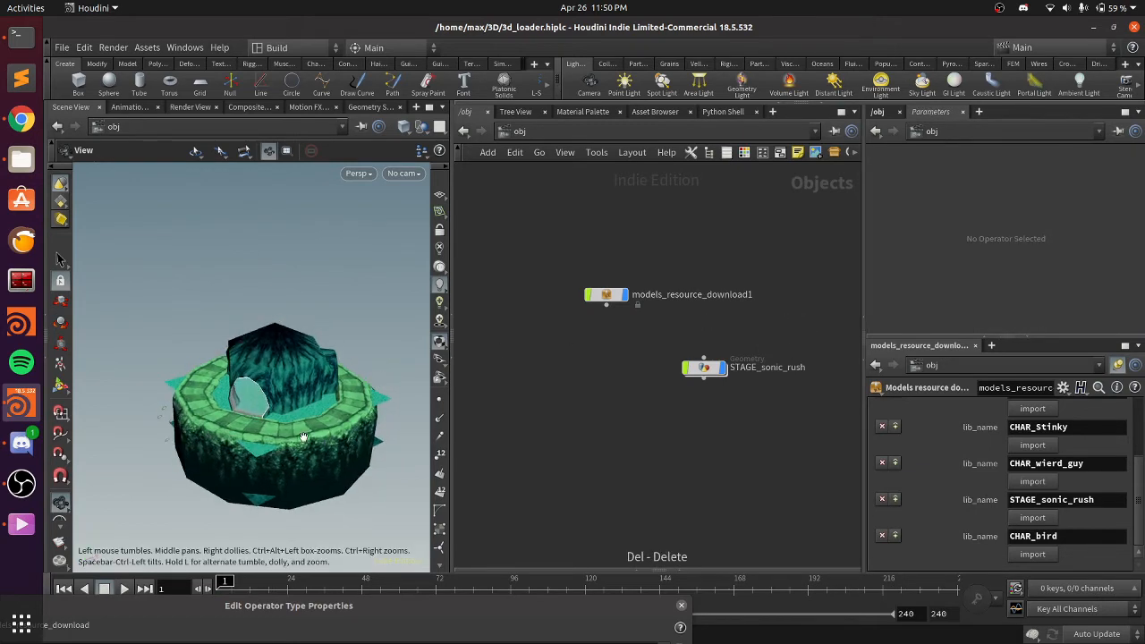
scroll(291, 445, "up", 5)
scroll(292, 444, "down", 2)
left_click_drag(291, 445, 291, 431)
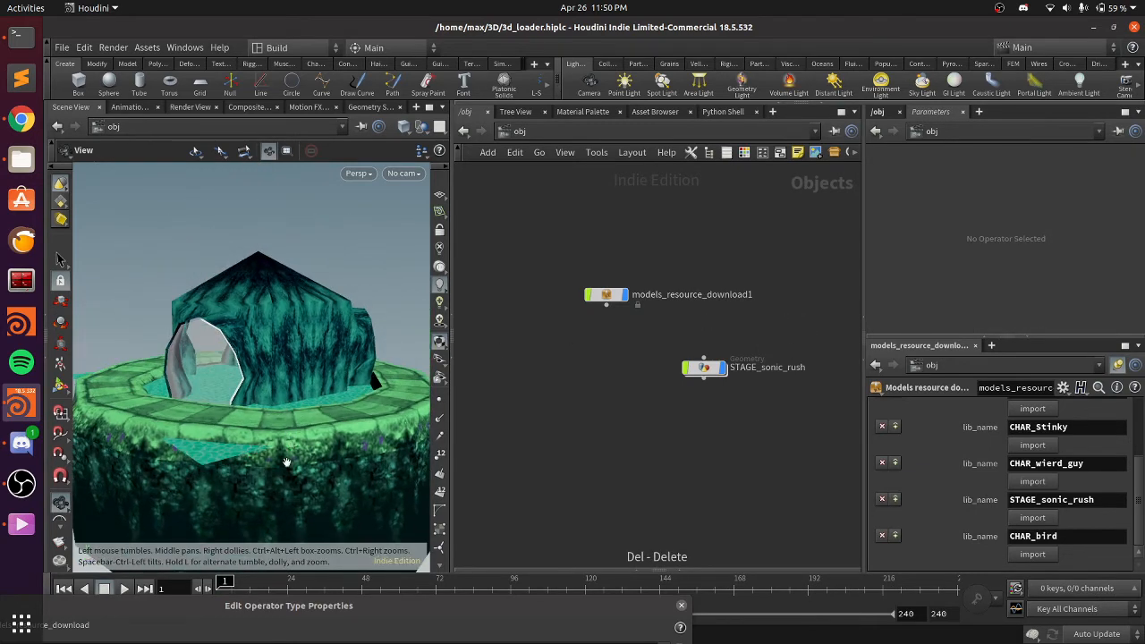
middle_click_drag(288, 461, 287, 344)
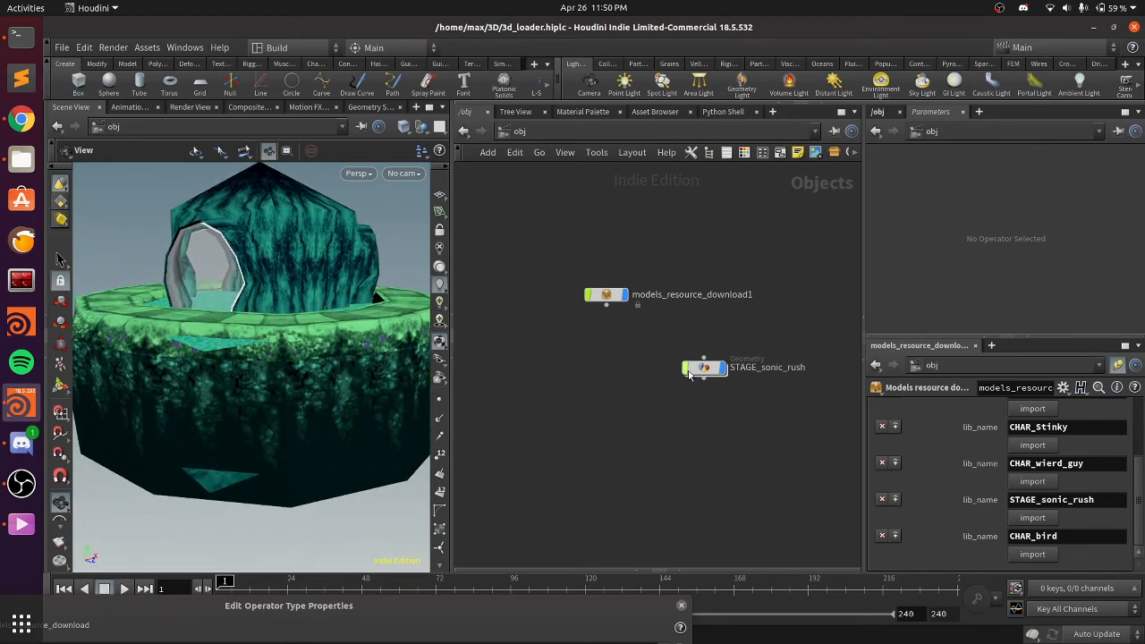
left_click(699, 370)
double_click(698, 370)
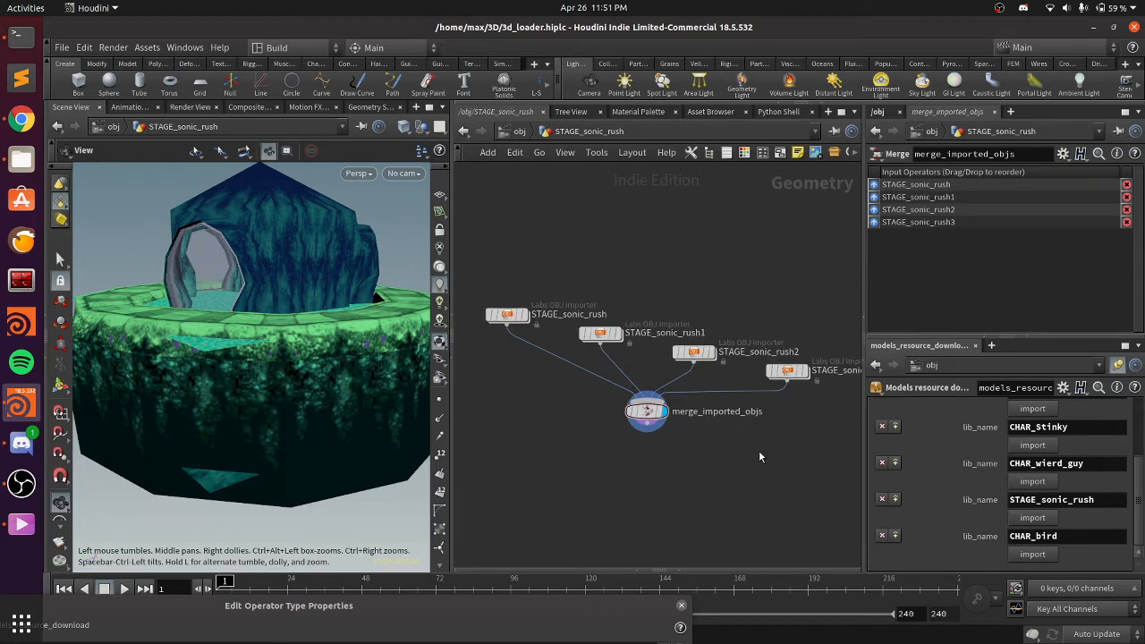
left_click(519, 131)
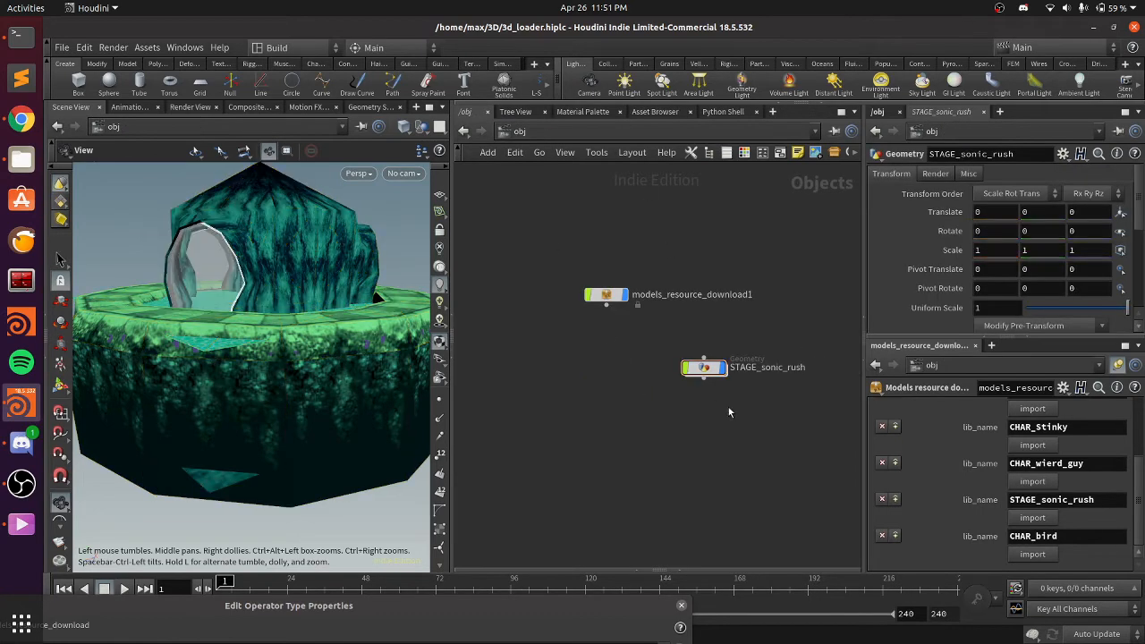
Delete the STAGE_sonic_rush node, import CHAR_bird from the library and frame the bird in the viewport
left_click(679, 370)
key("Delete")
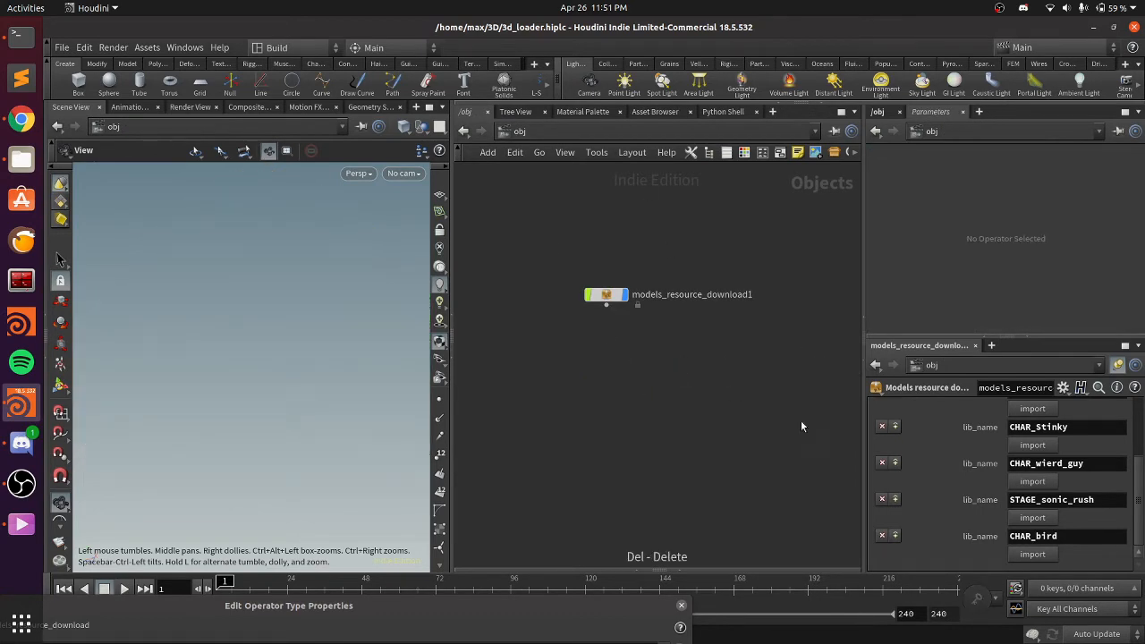
left_click(1032, 553)
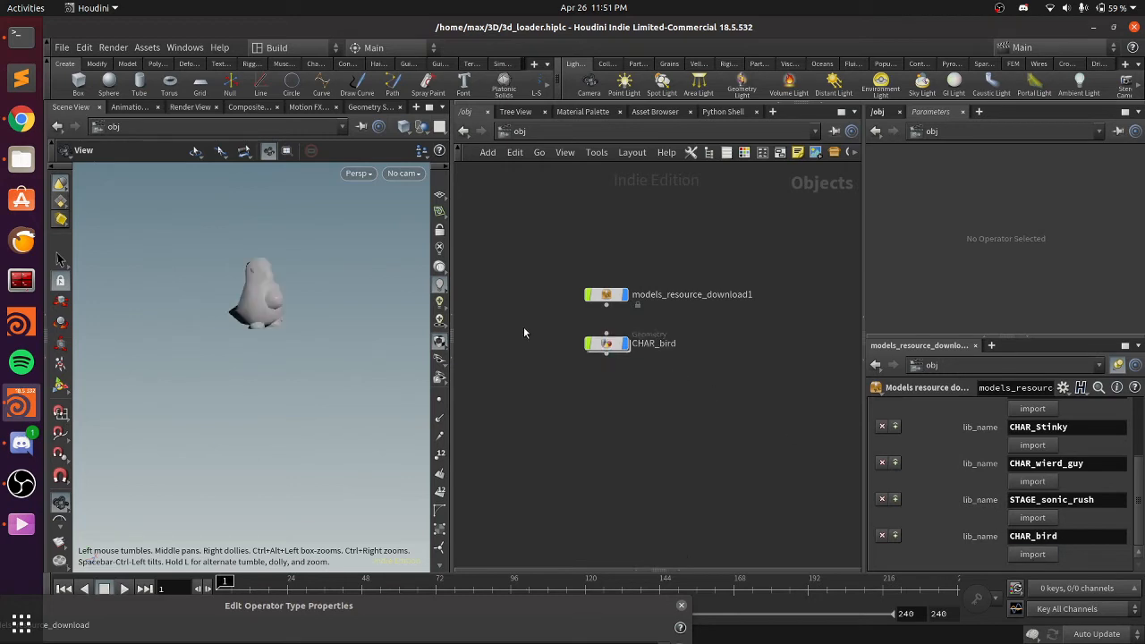
scroll(290, 297, "up", 6)
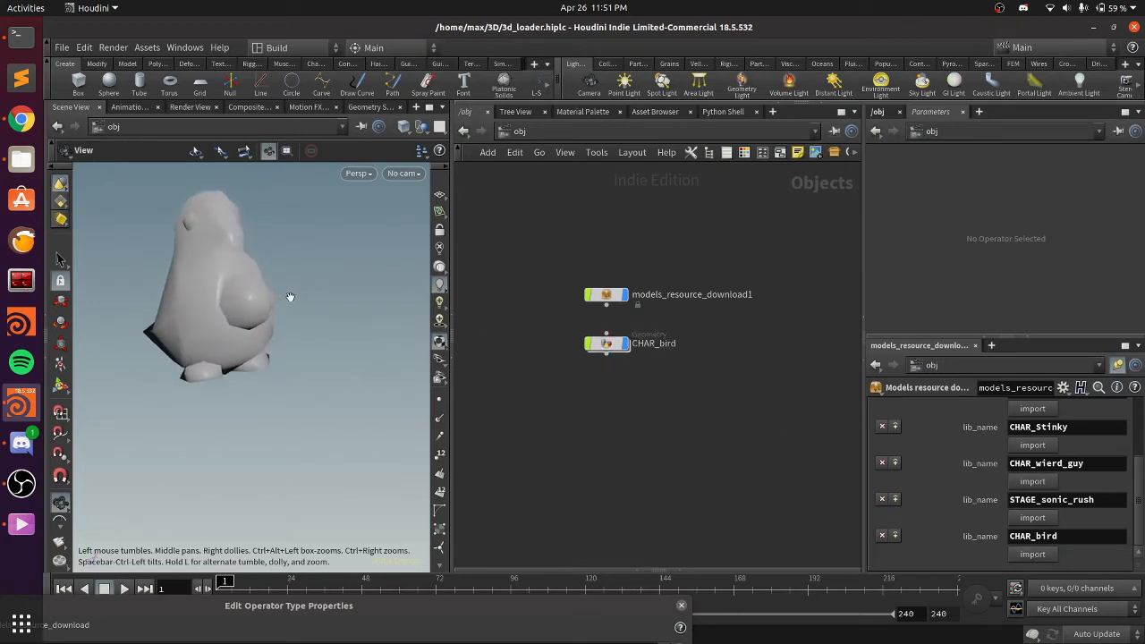
middle_click_drag(266, 269, 352, 381)
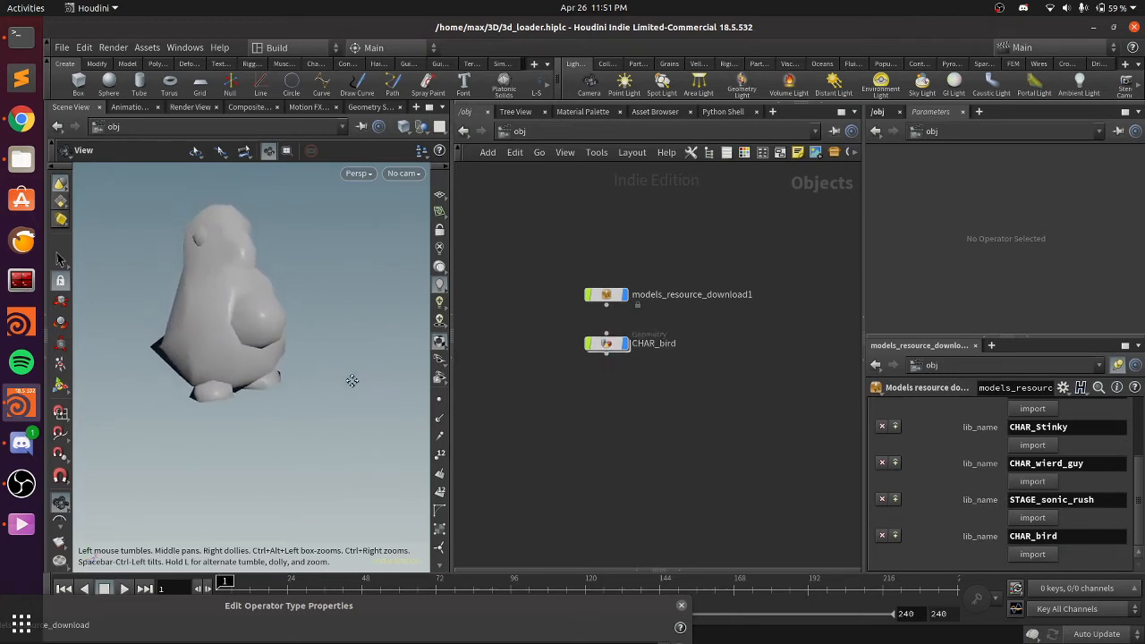
scroll(287, 348, "up", 2)
scroll(287, 348, "up", 3)
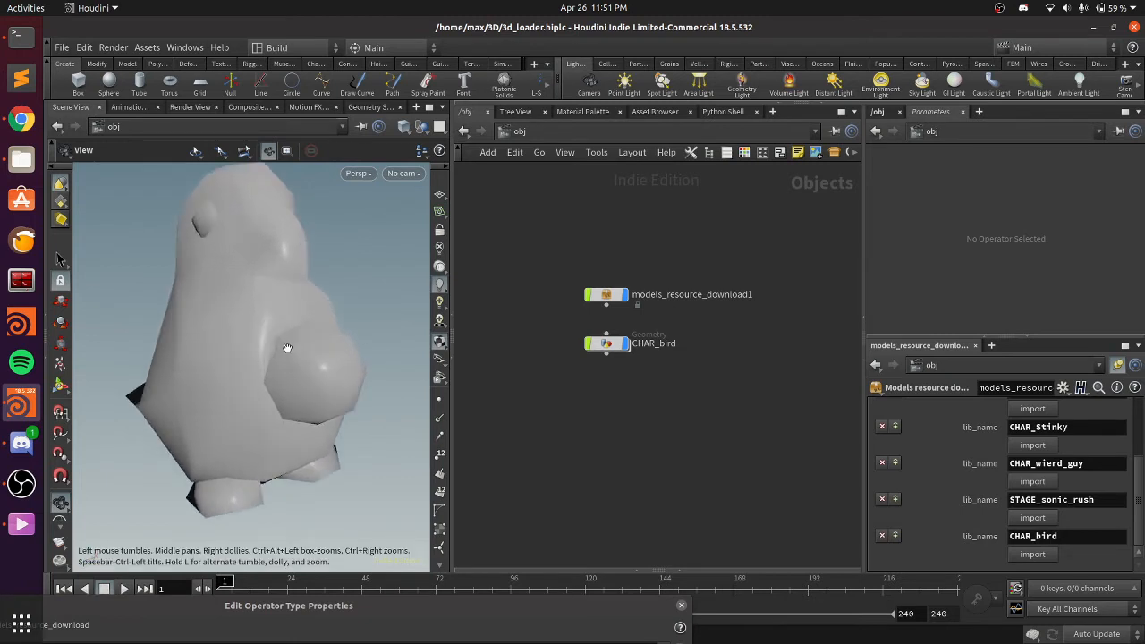
scroll(288, 348, "down", 3)
Inside CHAR_bird, insert a Labs Quick Material node between the Tbird.dae file node and merge_imported_objs
double_click(610, 343)
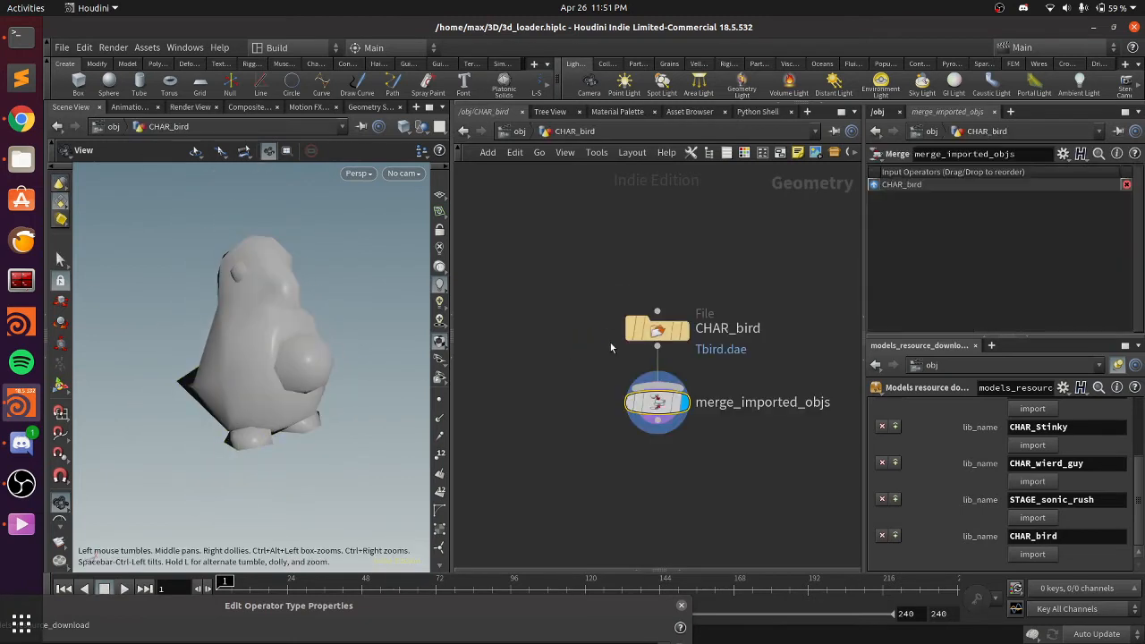
left_click(590, 384)
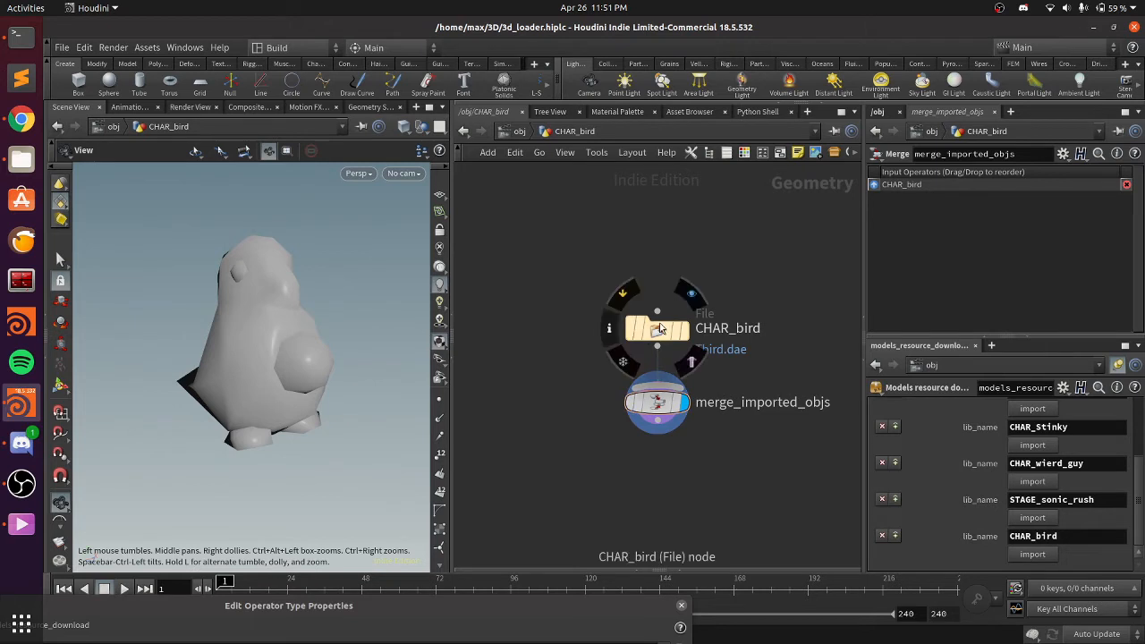
left_click_drag(656, 328, 656, 250)
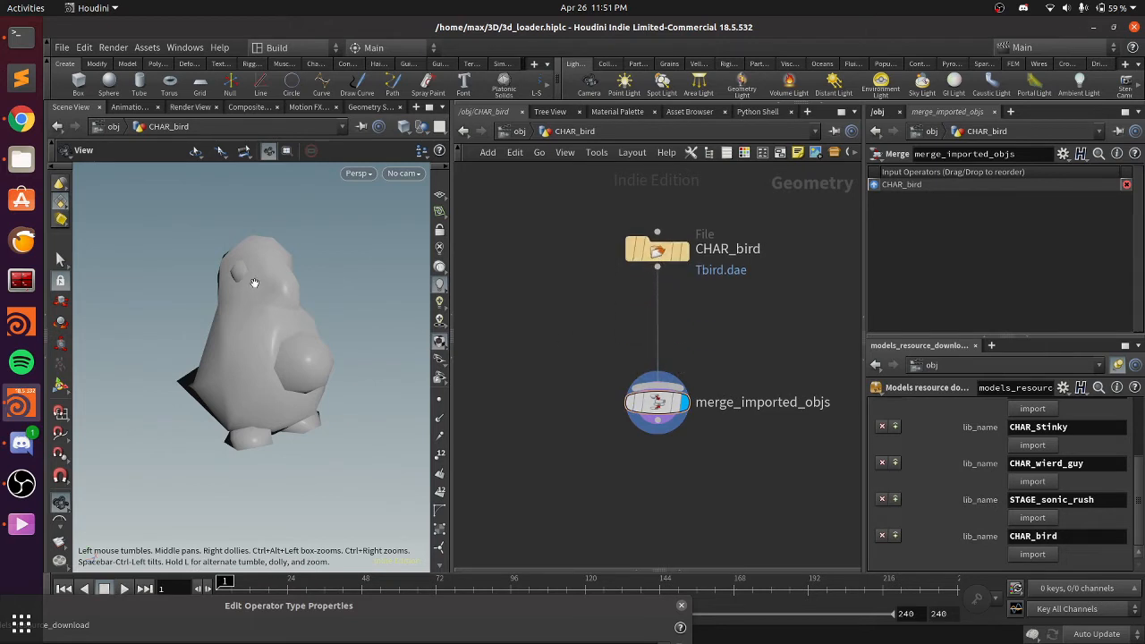
left_click_drag(254, 283, 224, 282)
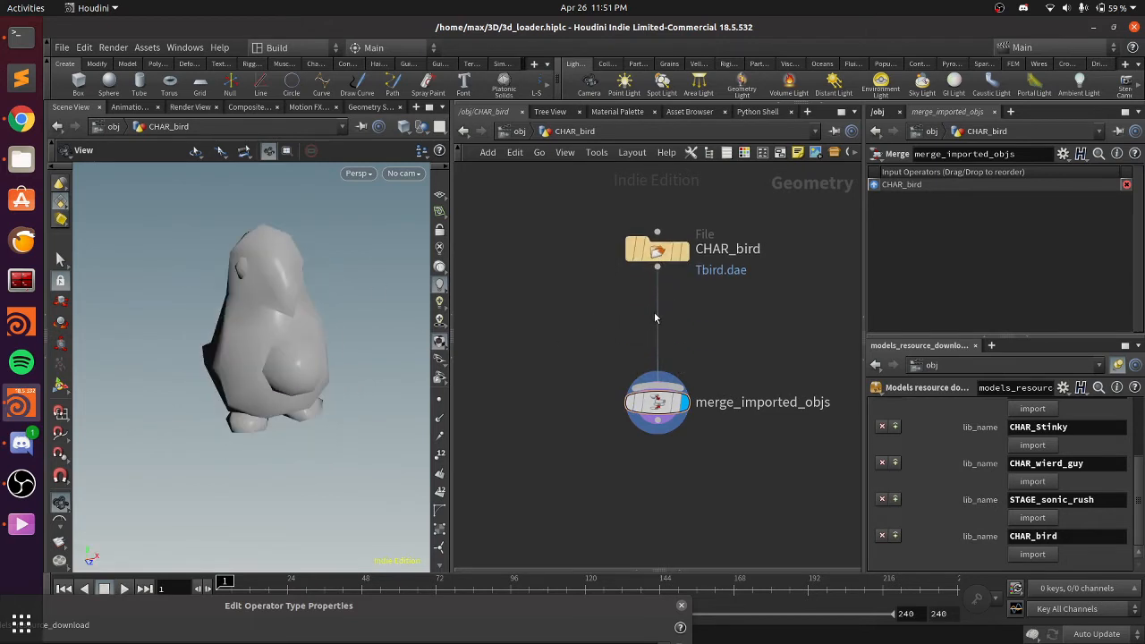
key("Tab")
type("quick")
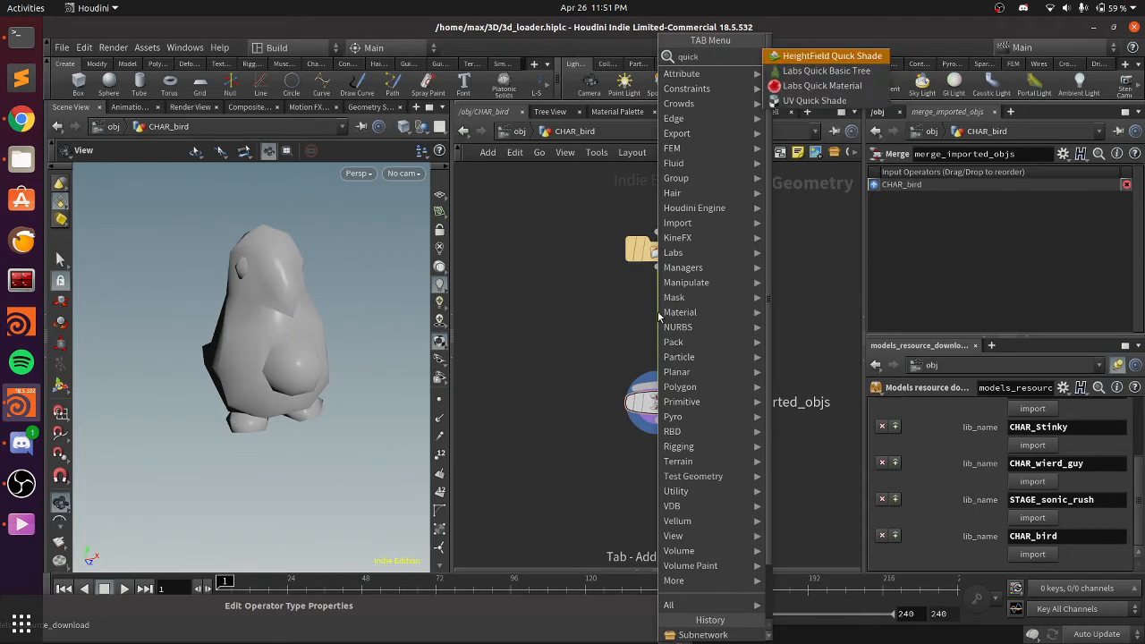
left_click(822, 85)
left_click(656, 315)
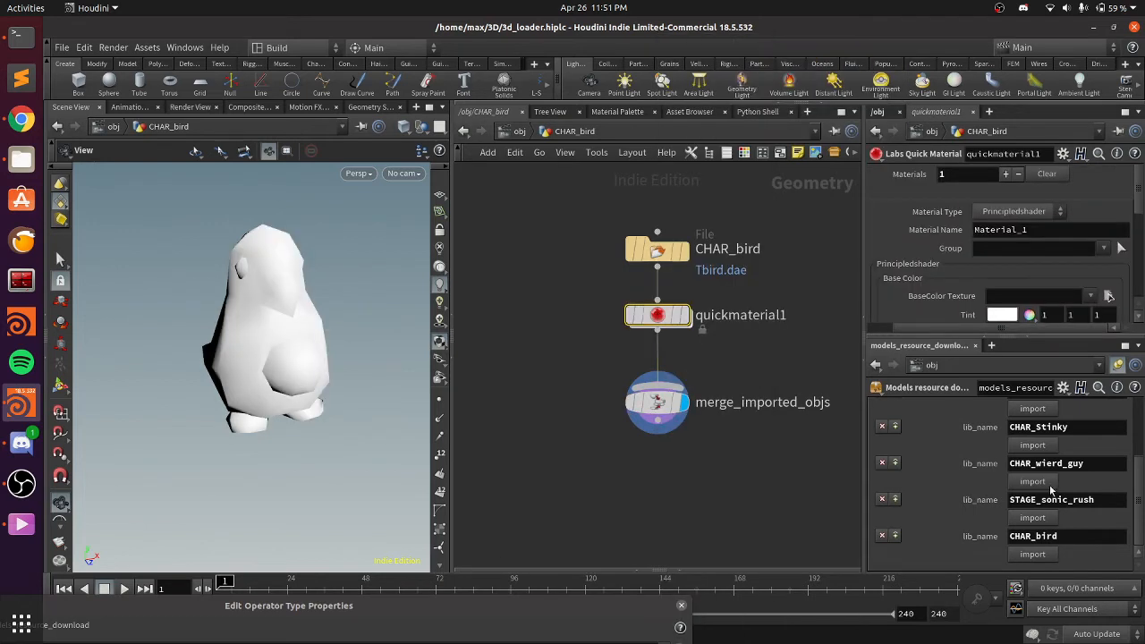
Set the quick material's base color texture to the bird's body image in the CHAR_bird/Talking Bird download folder
scroll(1028, 229, "down", 3)
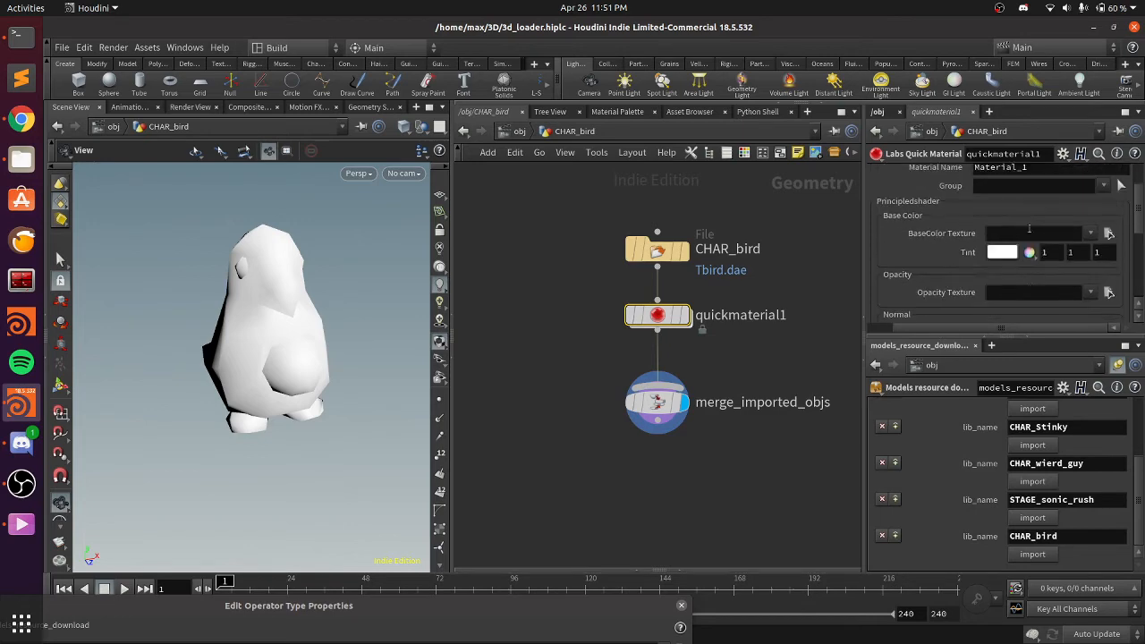
left_click(1109, 233)
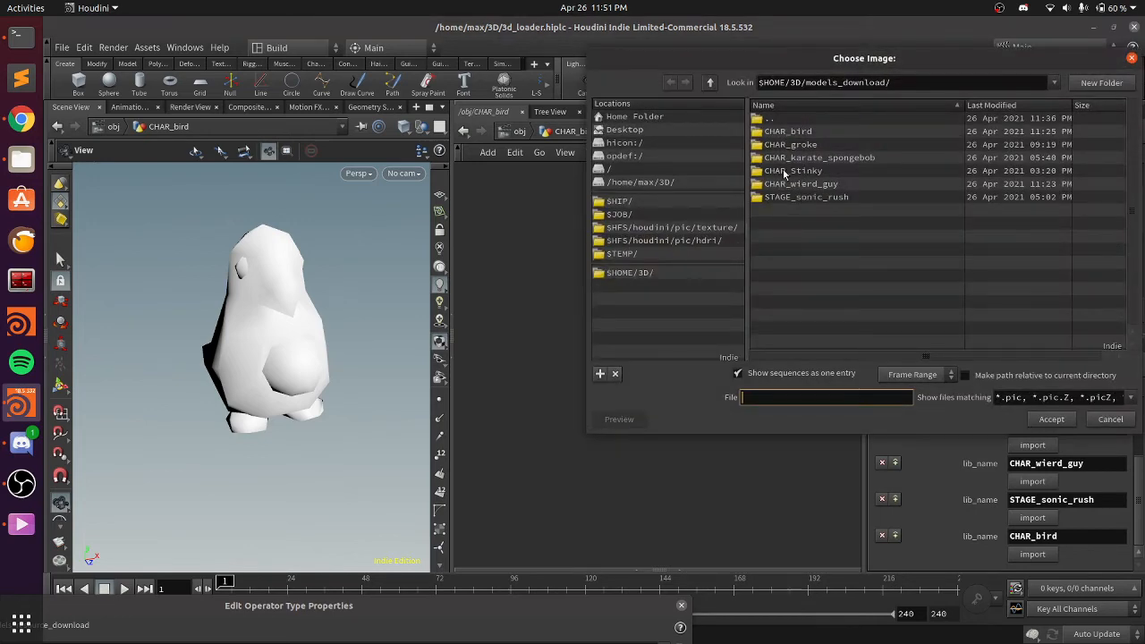
double_click(768, 132)
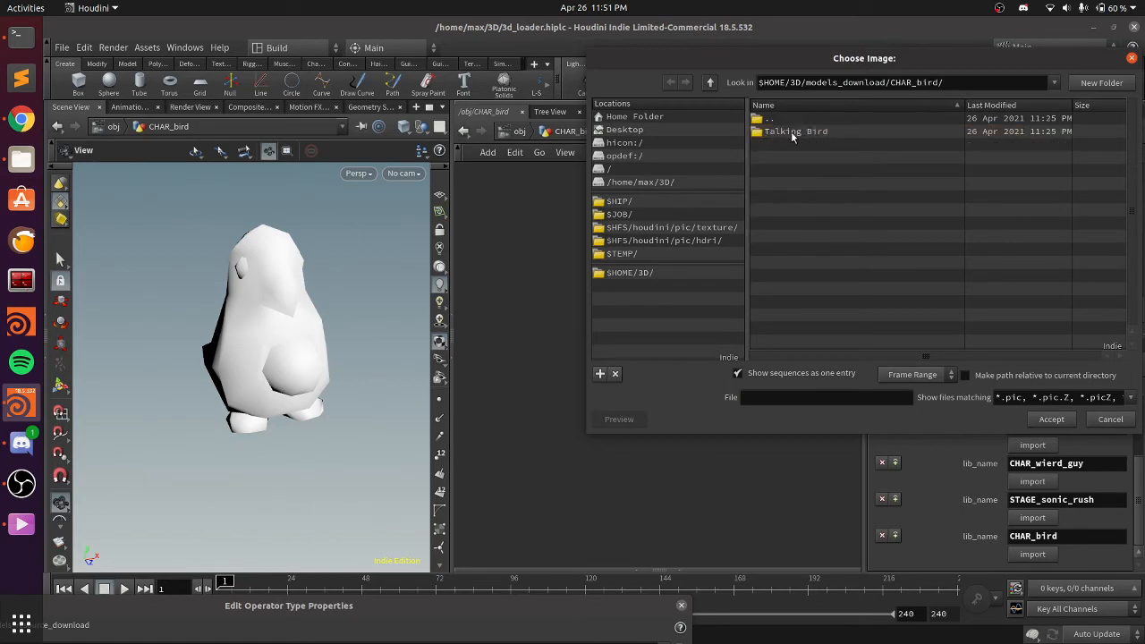
double_click(789, 131)
double_click(816, 143)
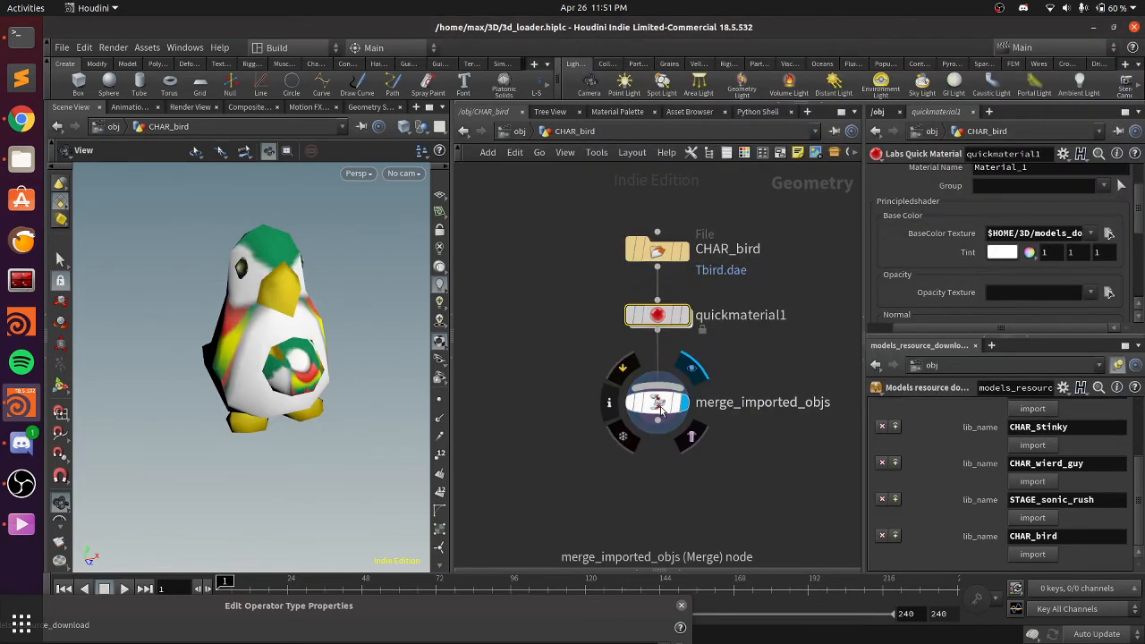
Make room above merge_imported_objs and insert a second Labs Quick Material node after quickmaterial1
left_click_drag(657, 402, 657, 447)
key("Tab")
type("quick")
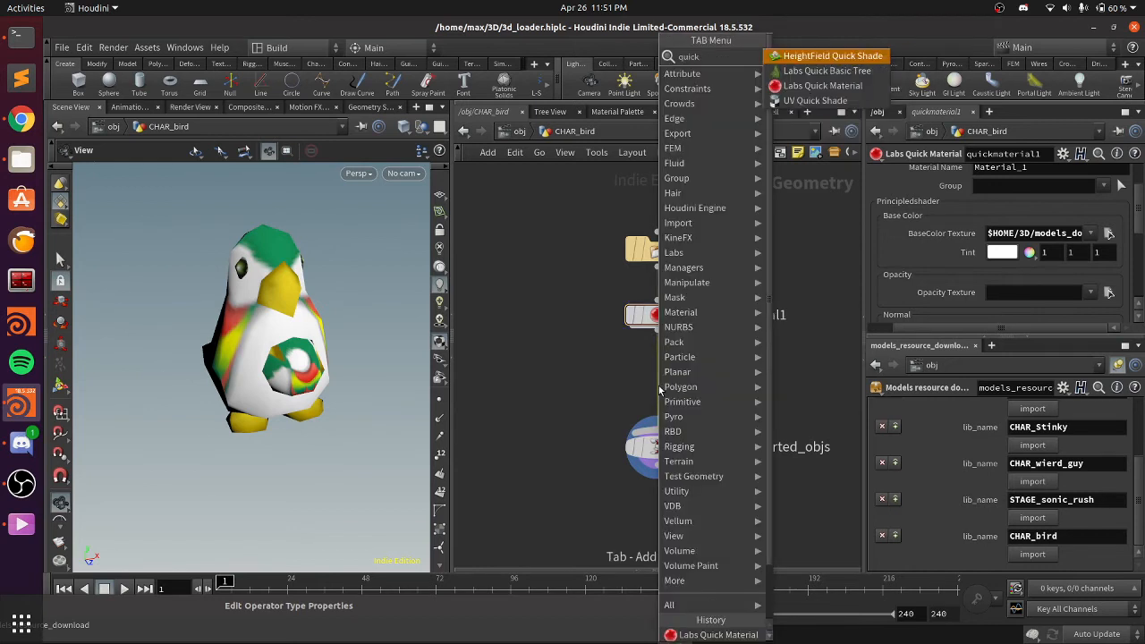
key("Down")
key("Return")
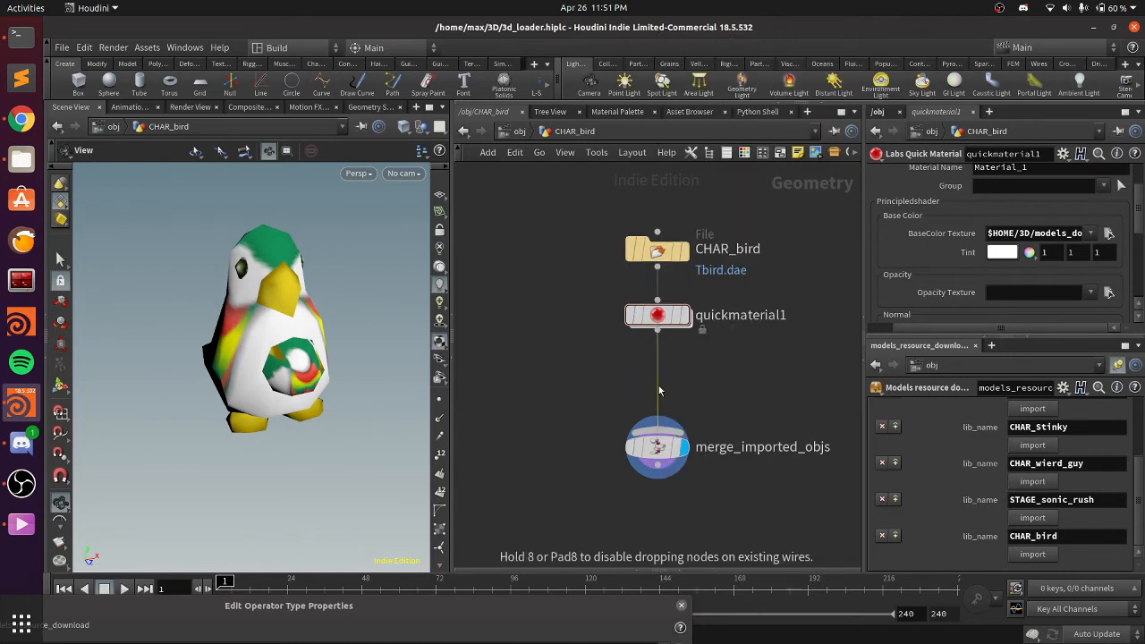
left_click(658, 390)
Give quickmaterial2 the red base color texture and restrict its group to the ball's primitives, 184-203
left_click(1108, 233)
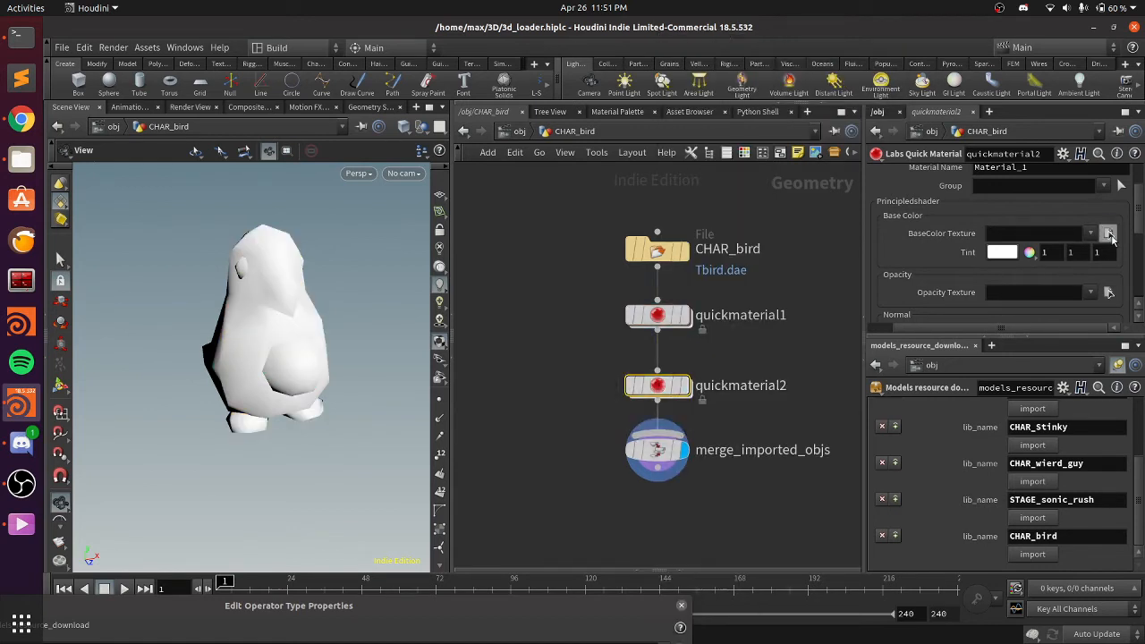
double_click(849, 135)
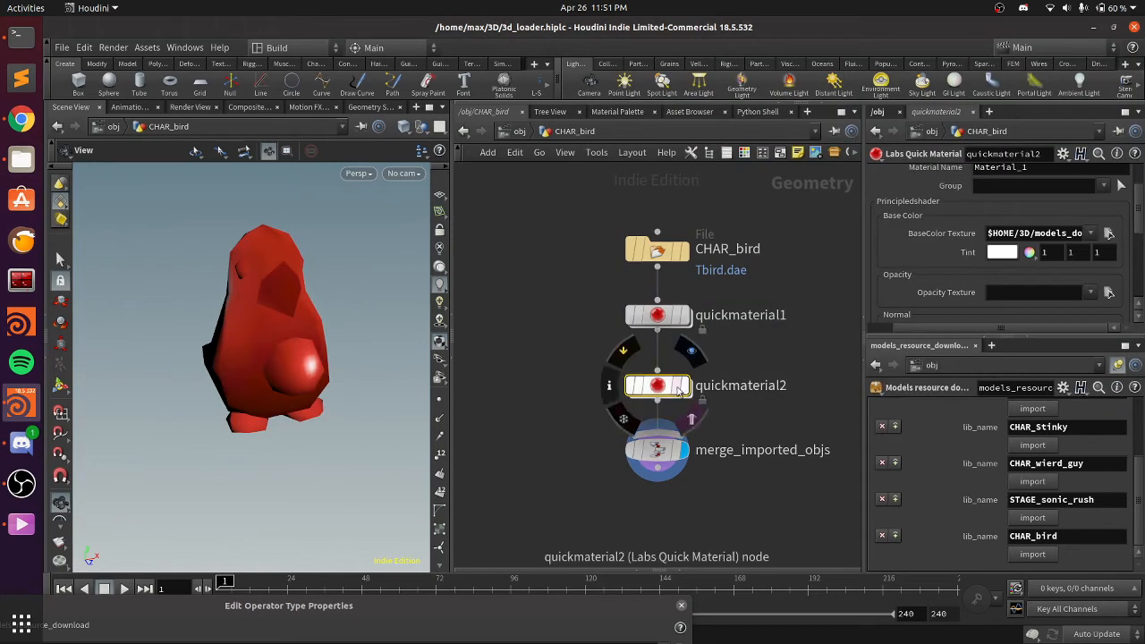
scroll(970, 246, "up", 2)
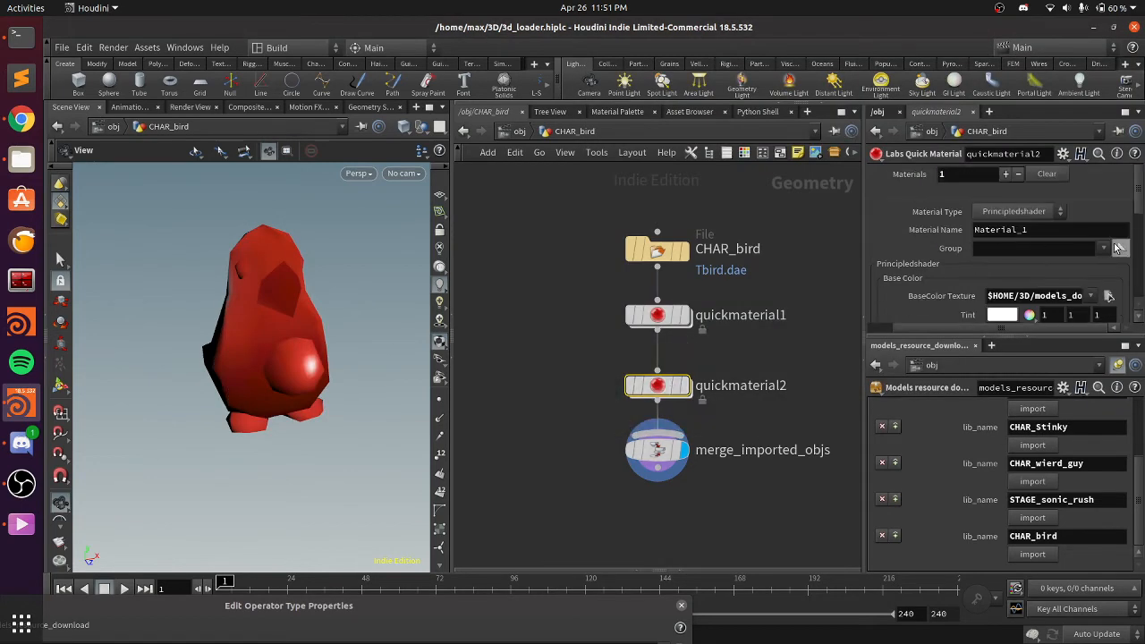
left_click(1120, 248)
left_click_drag(166, 417, 243, 396, "alt")
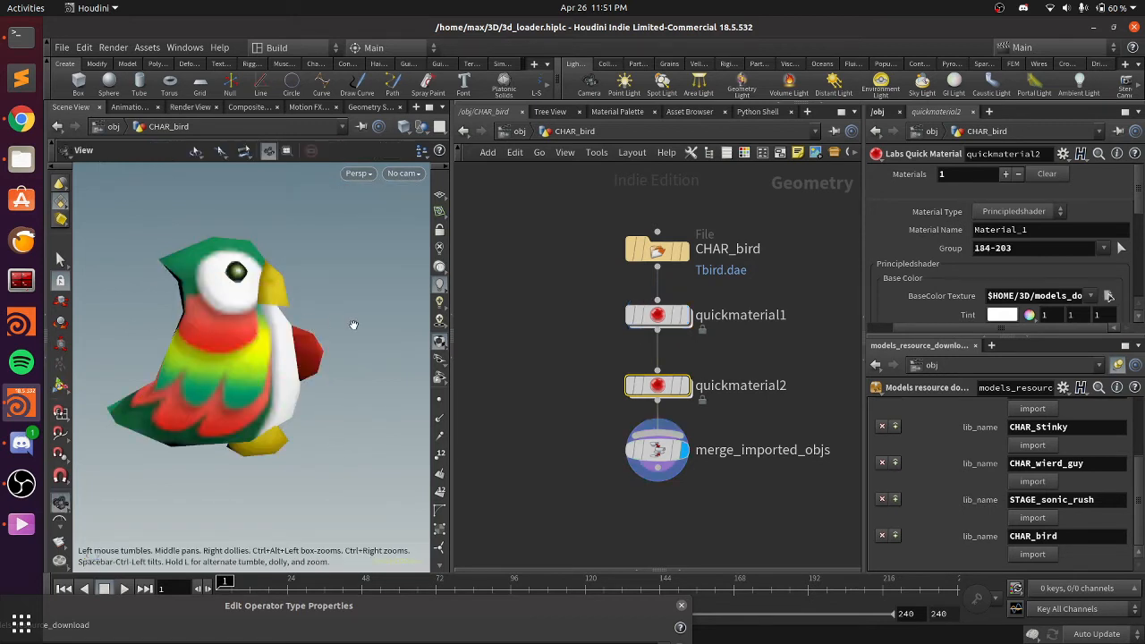
Switch to Chrome to compare the textured bird with its Models Resource preview, and return to Houdini
left_click_drag(354, 325, 264, 344)
key("alt+Tab")
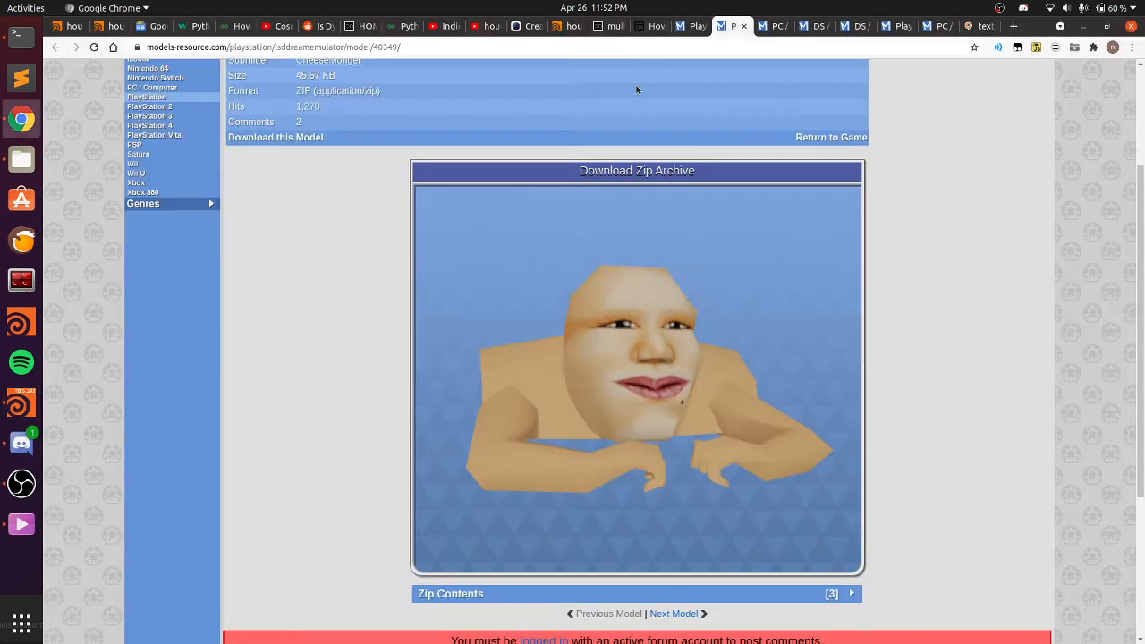
key("ctrl+Tab")
key("ctrl+Tab")
key("ctrl+Tab")
scroll(726, 373, "down", 3)
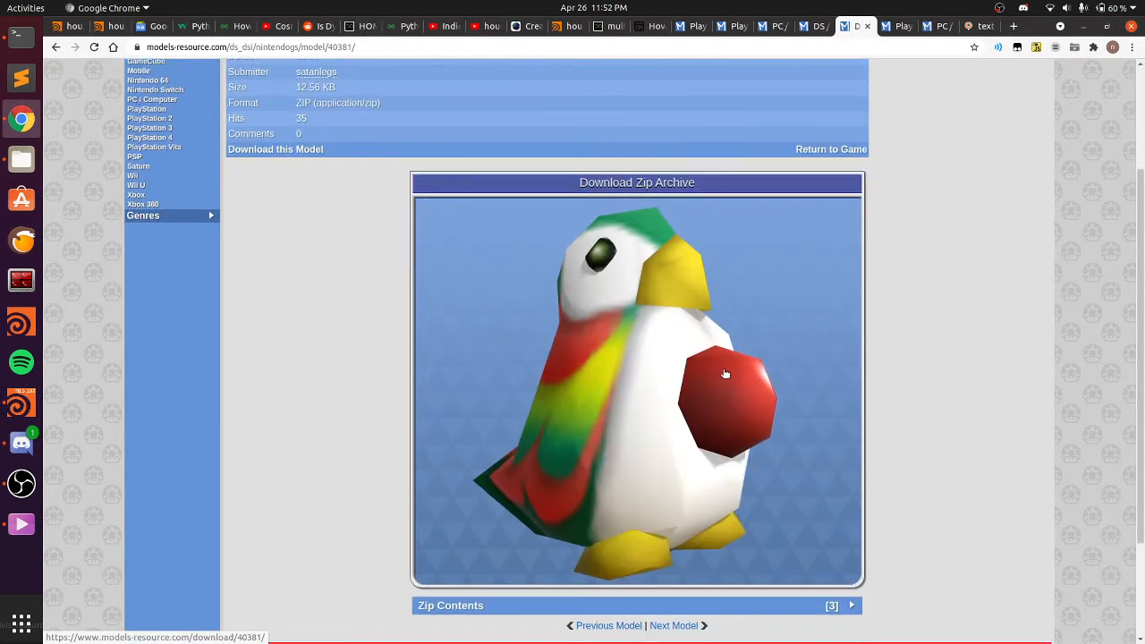
key("alt+Tab")
left_click_drag(368, 345, 437, 355)
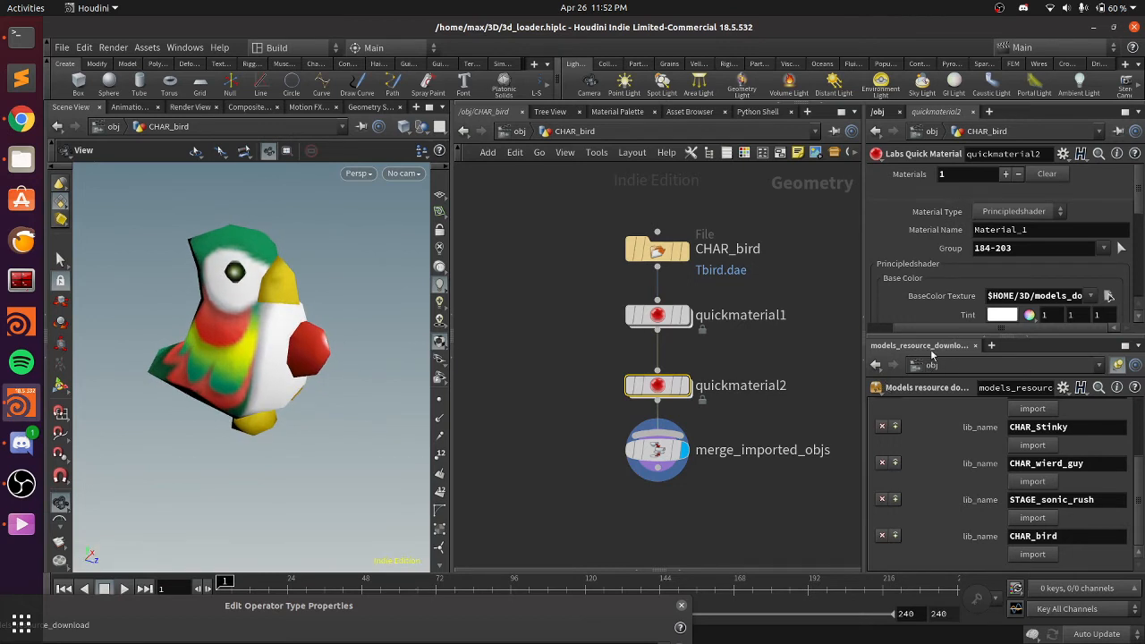
Review the download node's setup options and library list from object level, and reopen the CHAR_bird network
scroll(931, 429, "up", 5)
left_click(883, 408)
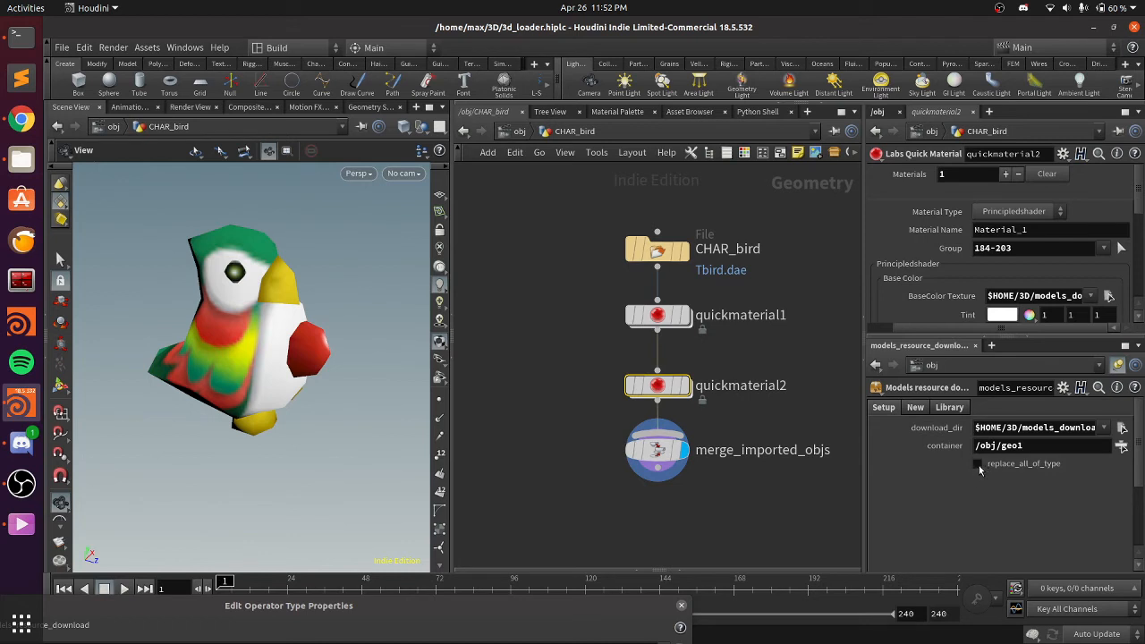
left_click(518, 132)
left_click(600, 386)
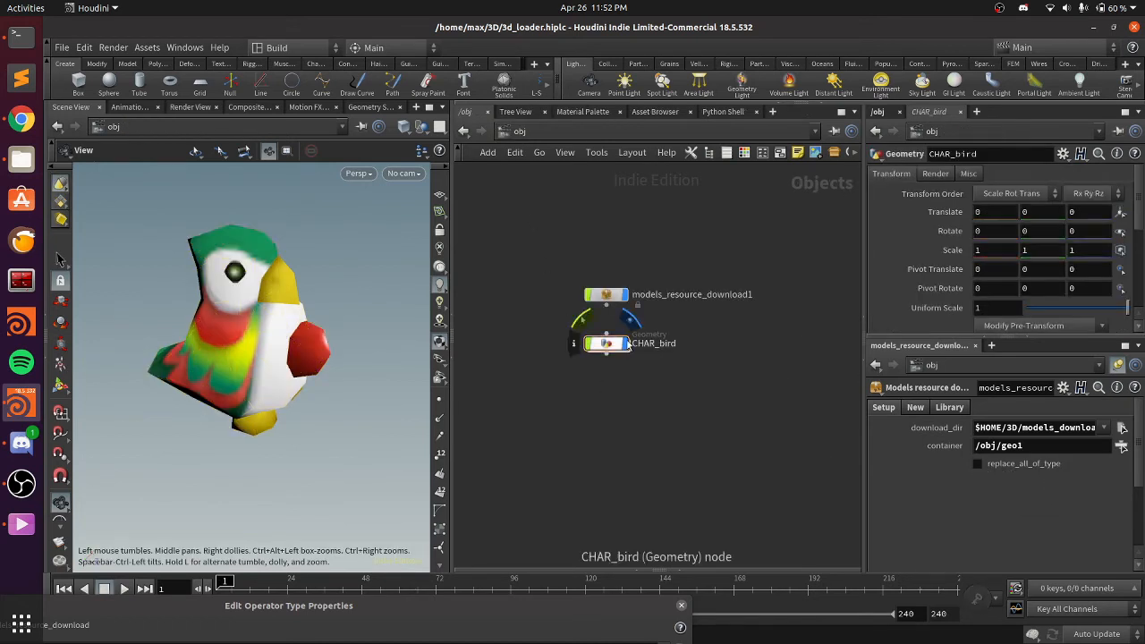
left_click(937, 408)
double_click(606, 343)
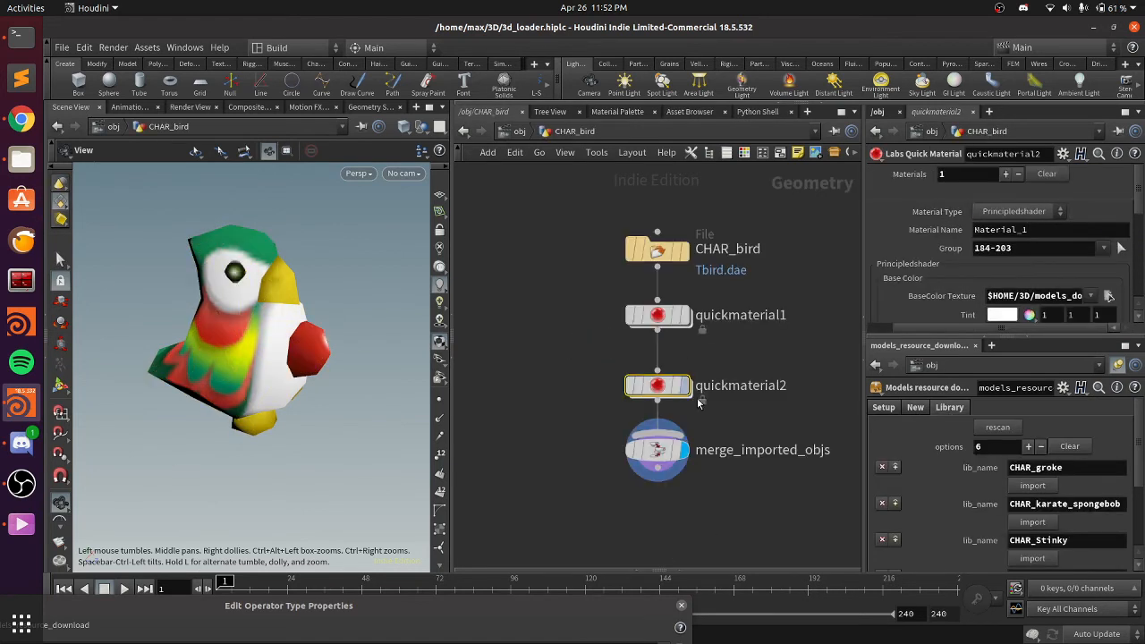
Import three more copies of CHAR_bird from the download node's library and return the network to object level
scroll(1037, 496, "down", 3)
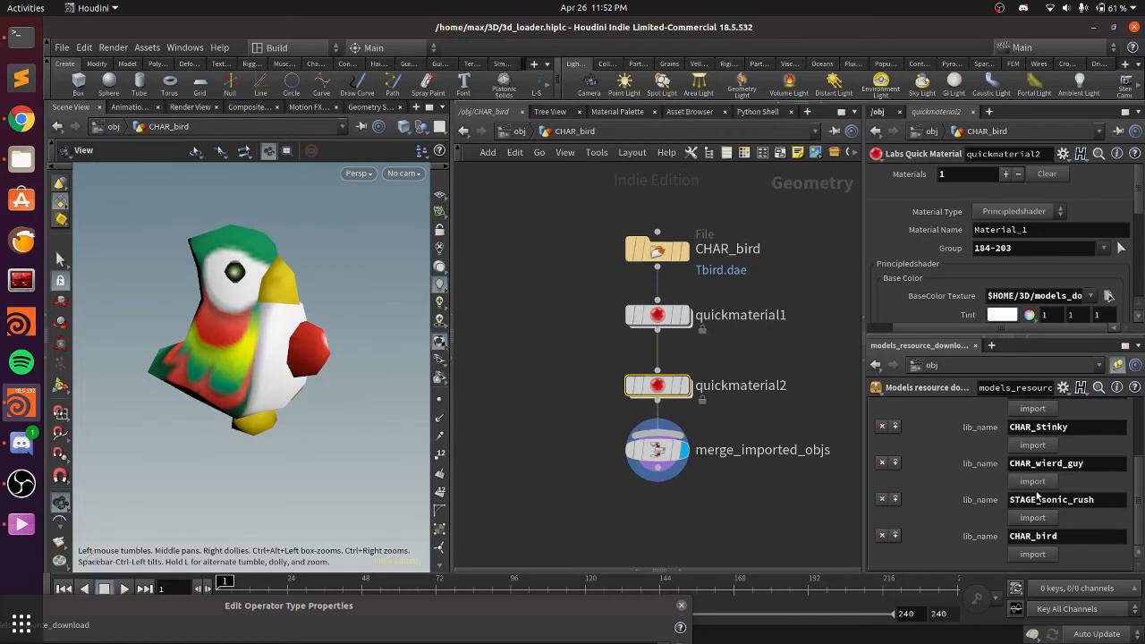
left_click(1033, 555)
middle_click_drag(797, 428, 650, 411)
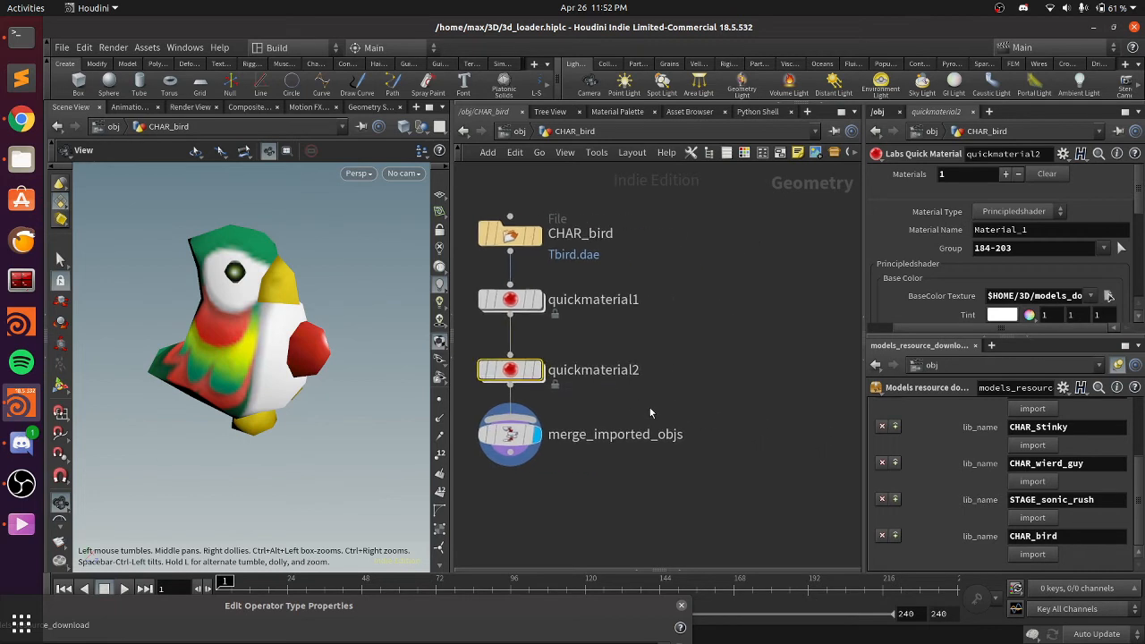
scroll(650, 412, "down", 5)
left_click(520, 131)
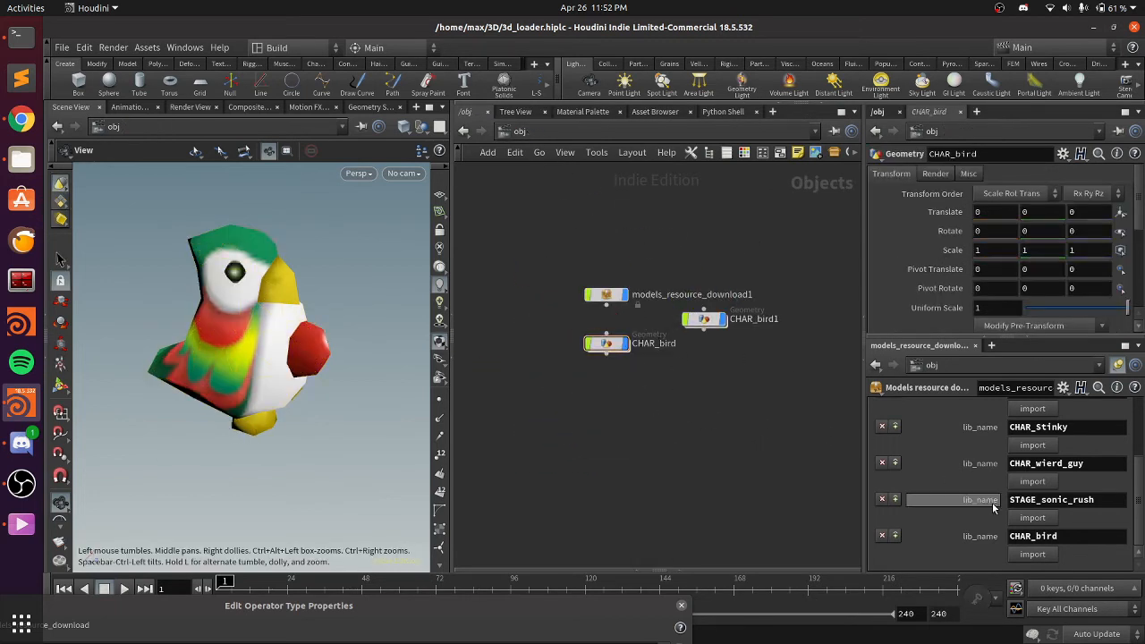
left_click(1034, 554)
left_click(1036, 556)
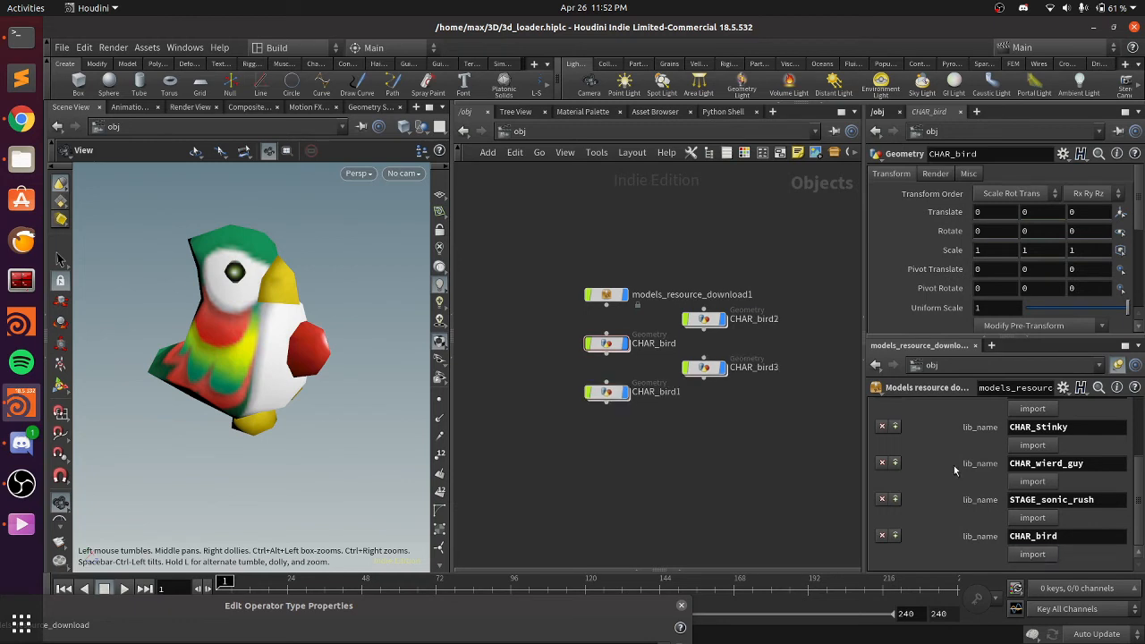
Reimport CHAR_bird from the library with replace_all_of_type enabled so it replaces every existing bird copy
scroll(899, 416, "up", 5)
left_click(883, 408)
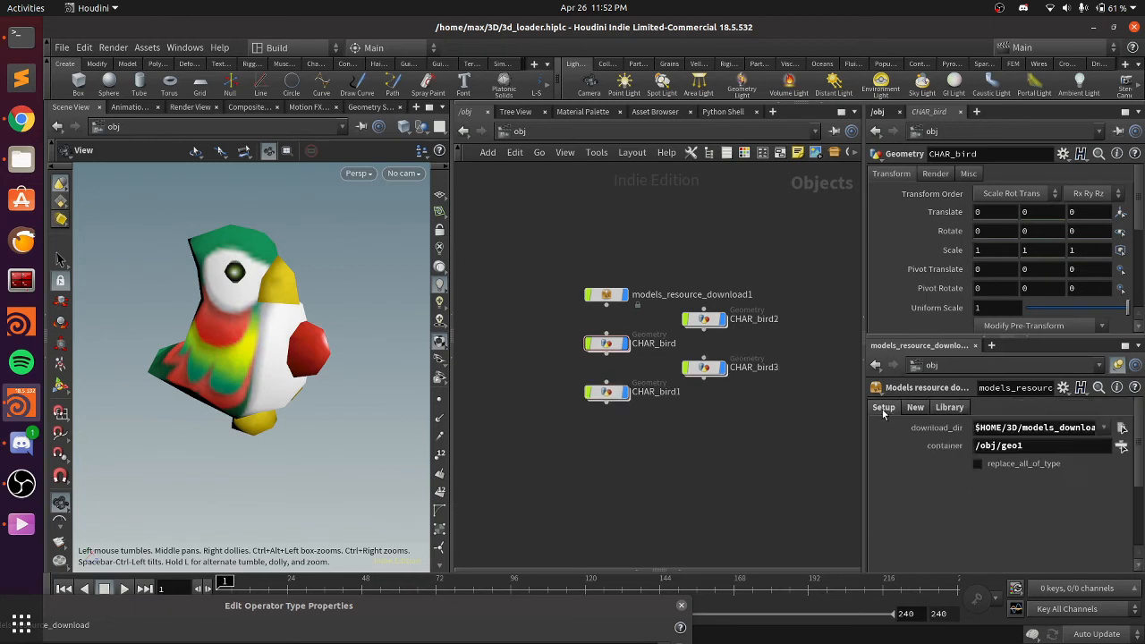
left_click(937, 410)
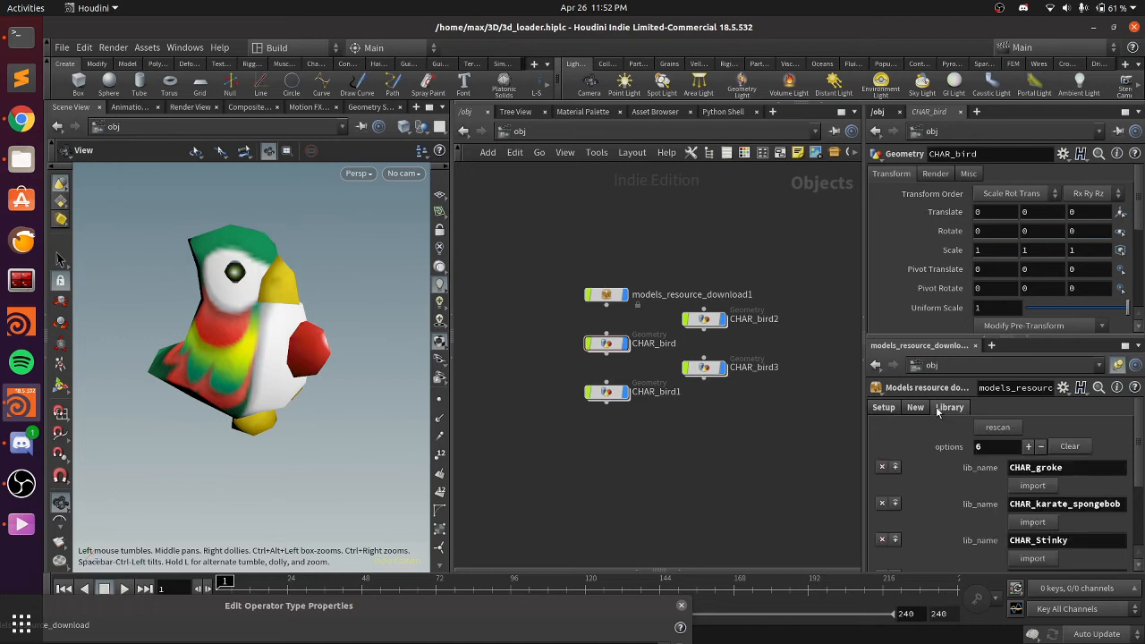
scroll(1011, 536, "down", 3)
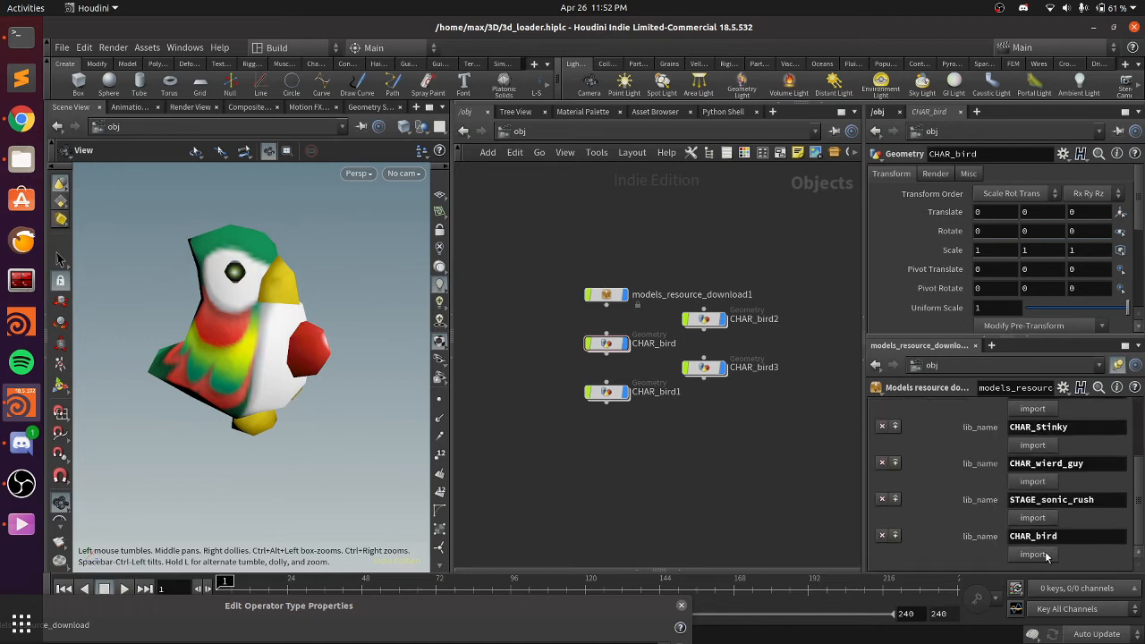
left_click(1045, 554)
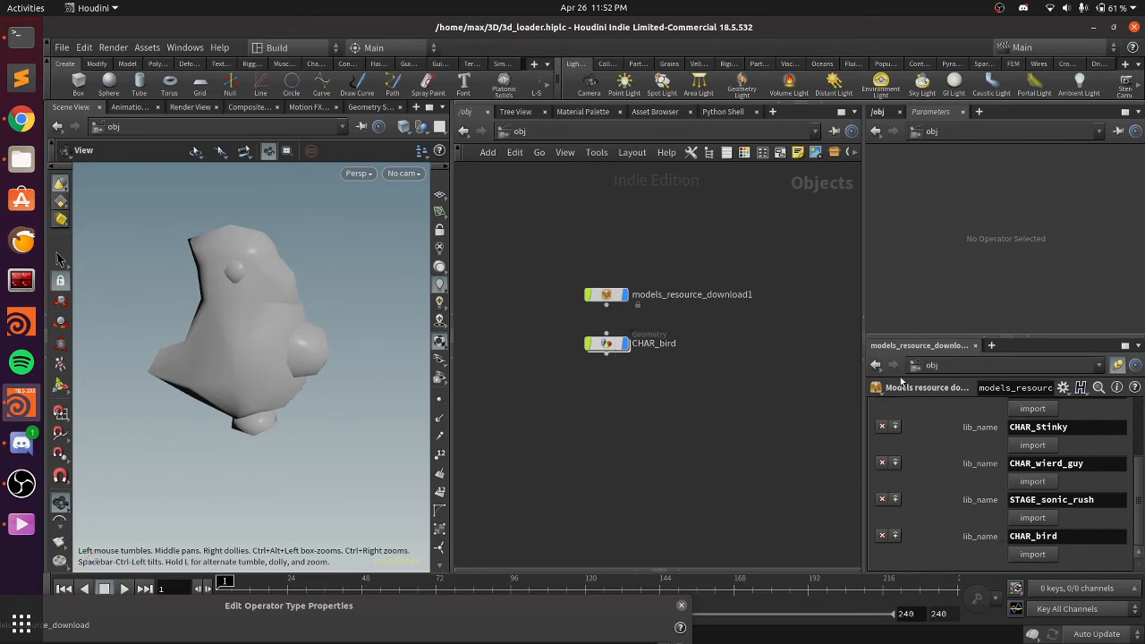
Import CHAR_wierd_guy as a new model with force_redownload enabled, using the copied Models Resource URL ending in download/40349/, and inspect it
scroll(921, 439, "up", 3)
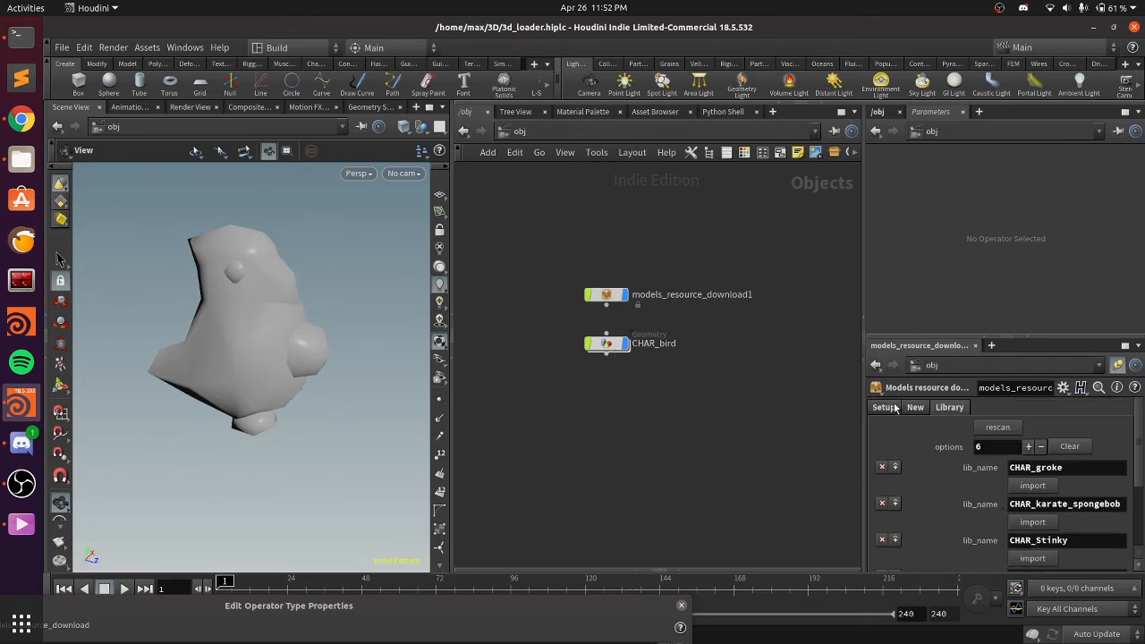
left_click(885, 407)
left_click(917, 407)
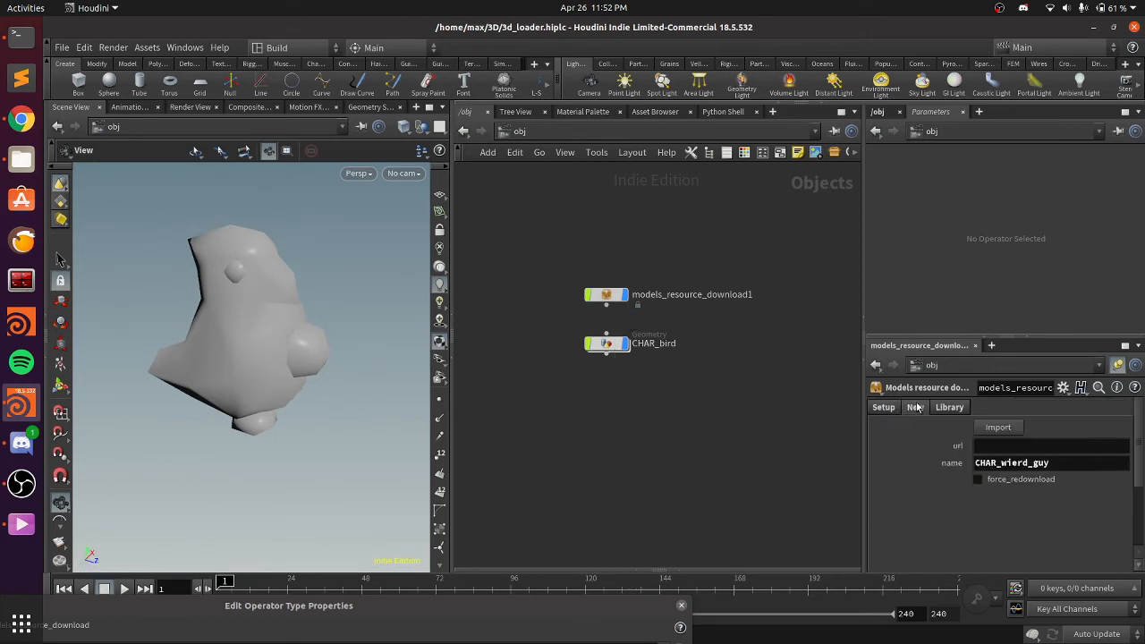
left_click(994, 479)
left_click(989, 447)
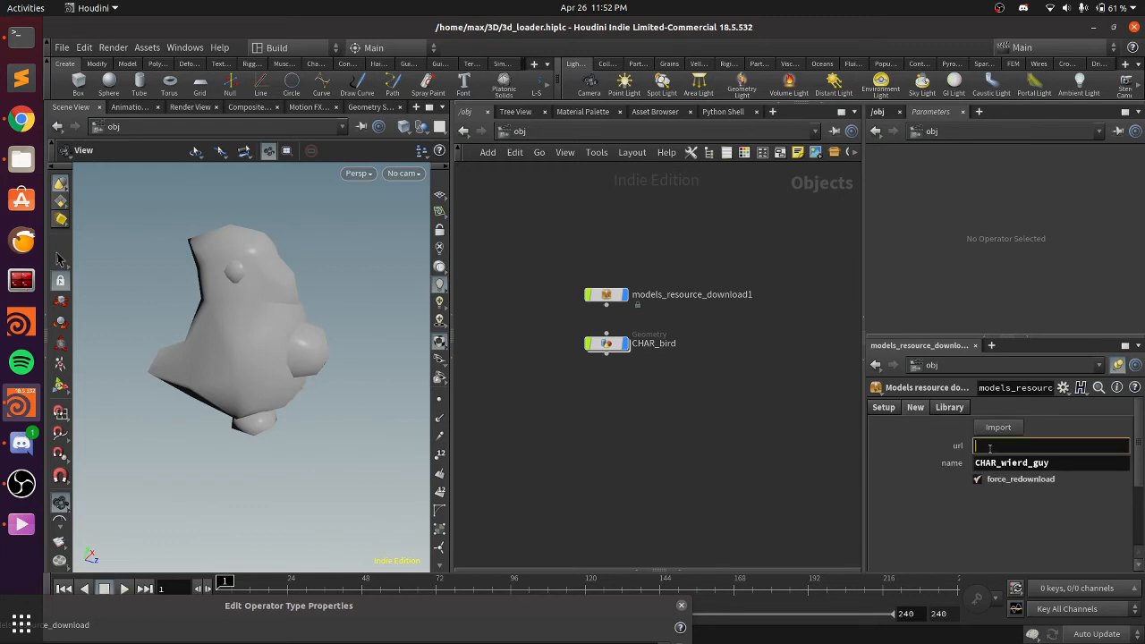
key("ctrl+v")
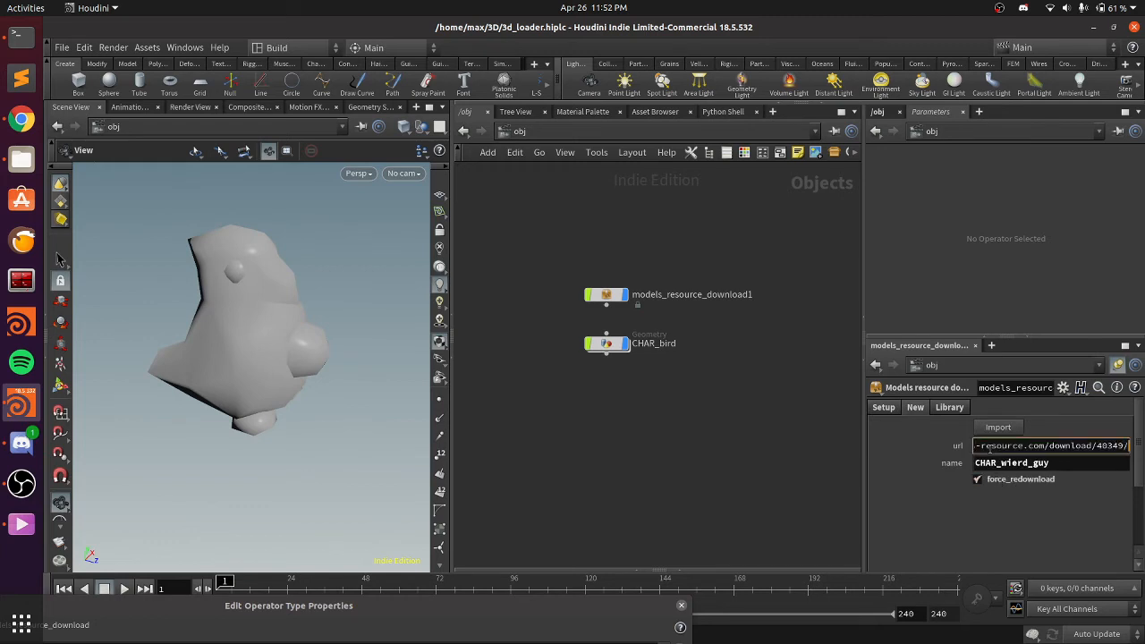
left_click(991, 429)
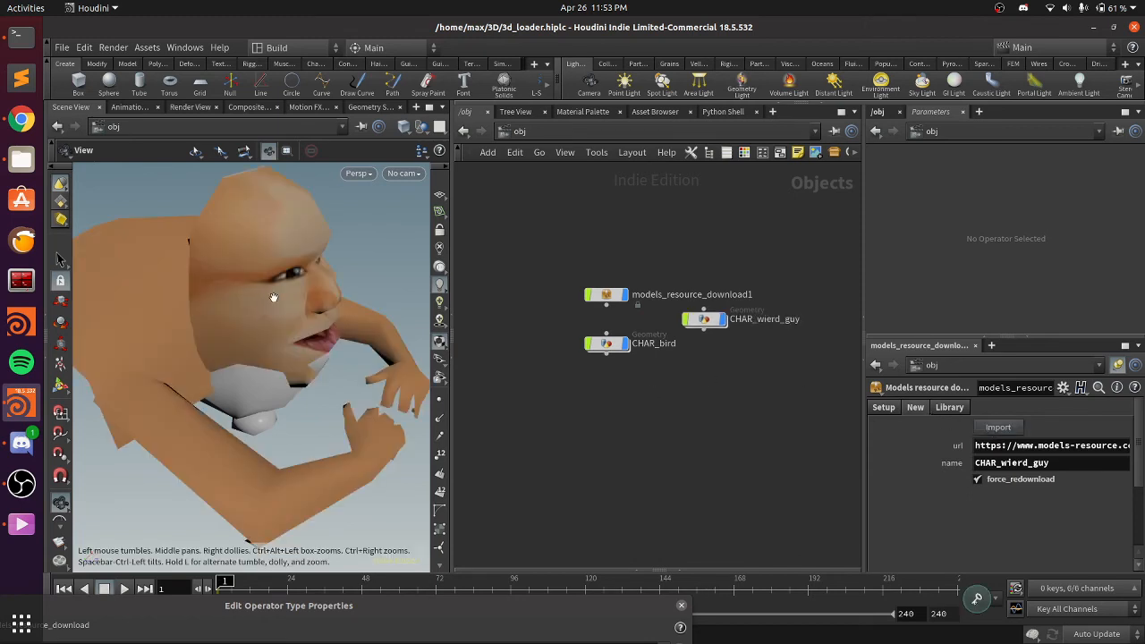
mouse_move(274, 286)
left_mouse_down()
mouse_move(220, 256)
mouse_move(260, 299)
left_mouse_up()
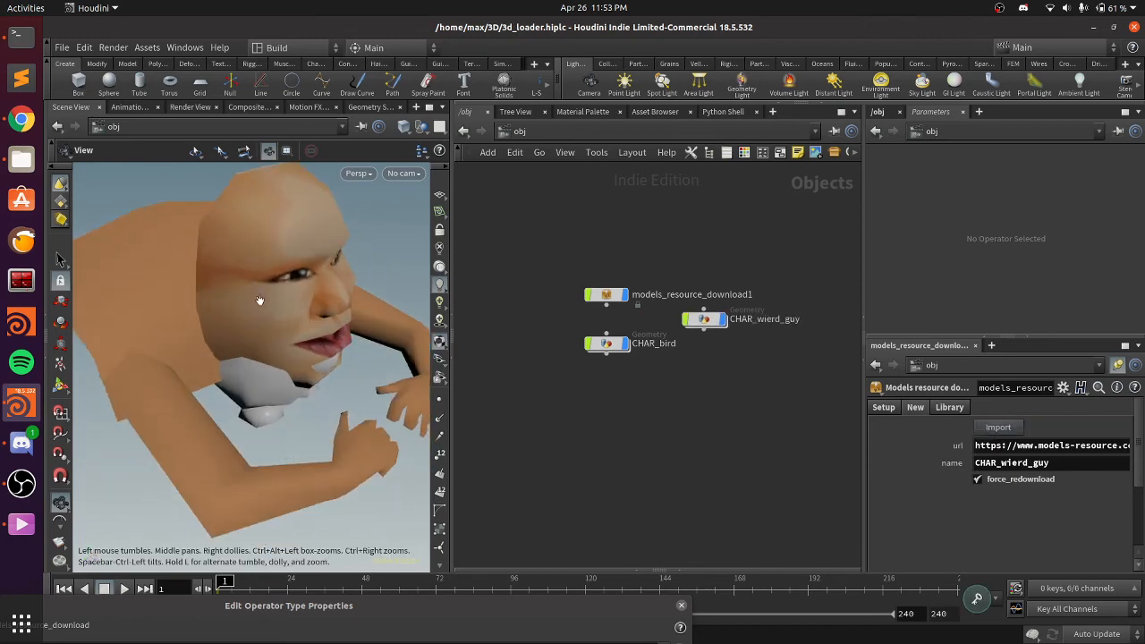
Turn off force_redownload and delete the imported CHAR_wierd_guy and CHAR_bird nodes
left_click(1022, 483)
left_click_drag(757, 365, 648, 327)
key("Delete")
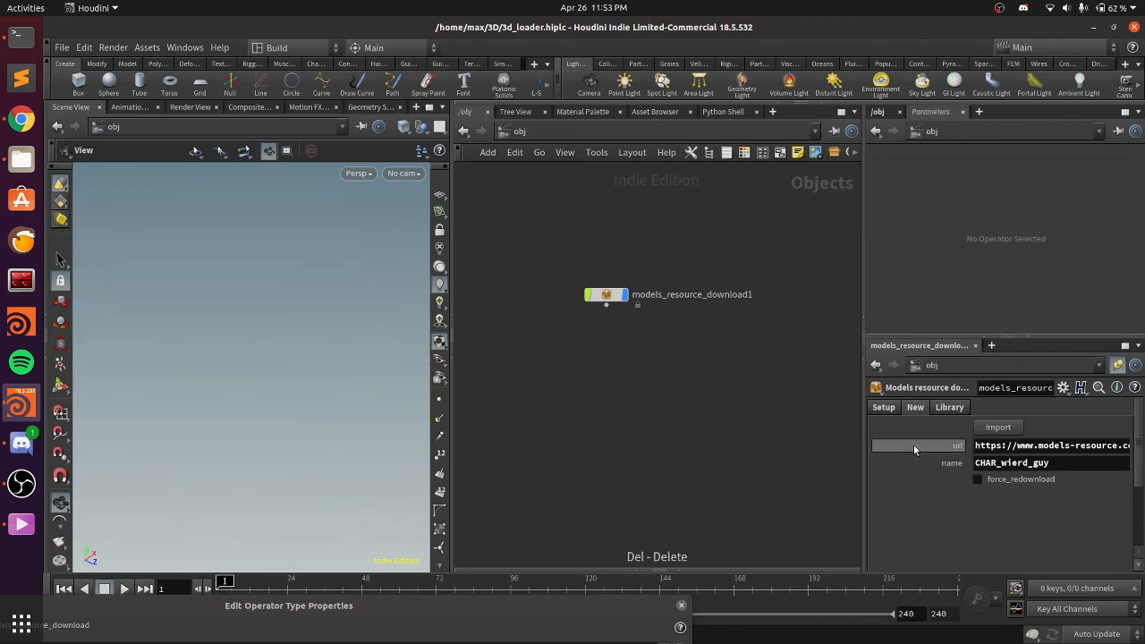
Review the download node's library entries, new-import fields and setup parameters
left_click(949, 408)
scroll(961, 484, "down", 3)
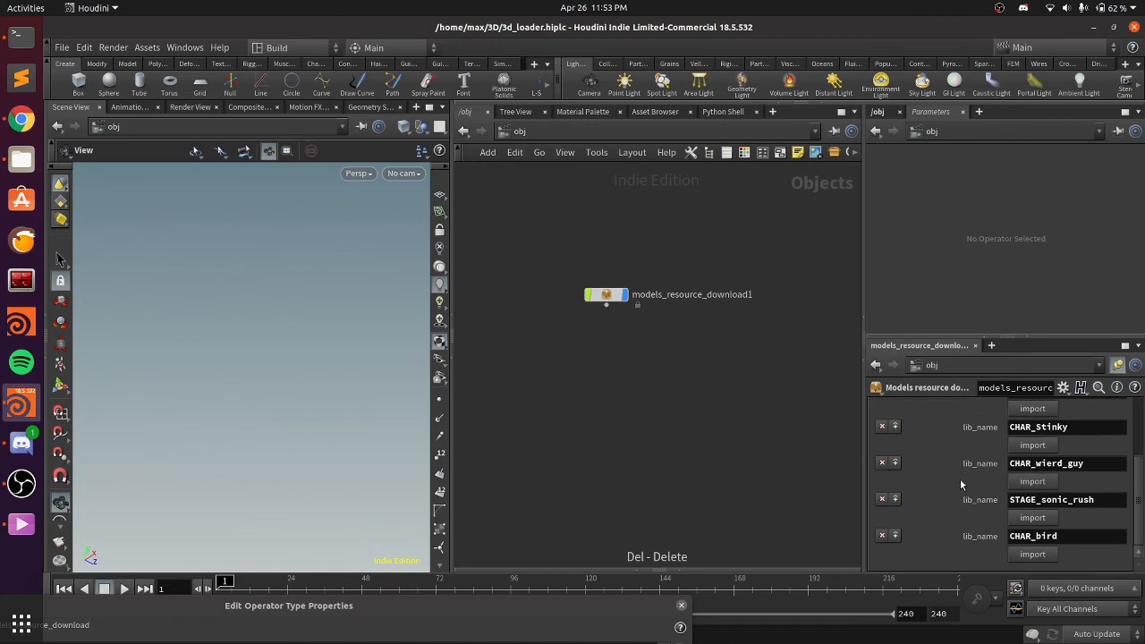
scroll(962, 483, "up", 3)
scroll(962, 484, "down", 3)
scroll(961, 484, "up", 3)
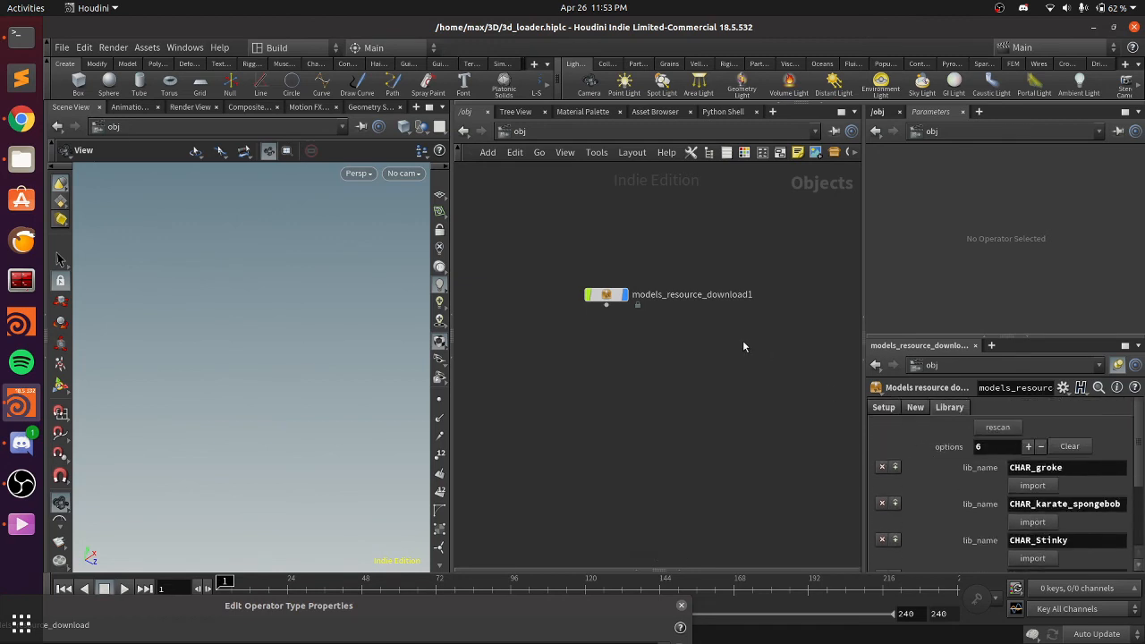
middle_click_drag(677, 358, 685, 390)
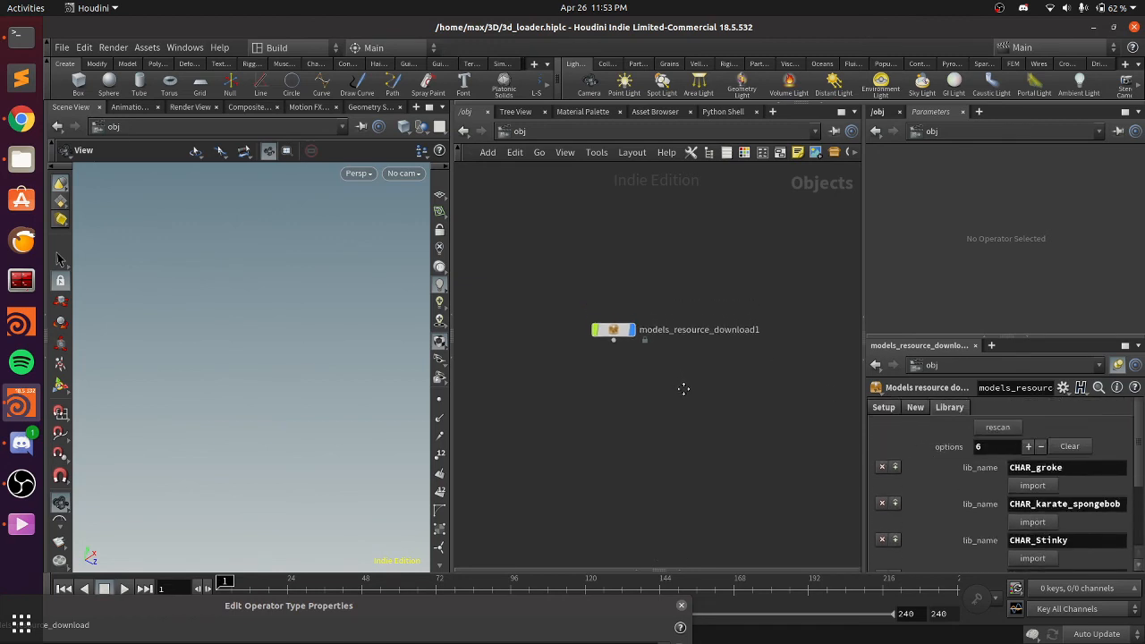
left_click(881, 407)
left_click(915, 407)
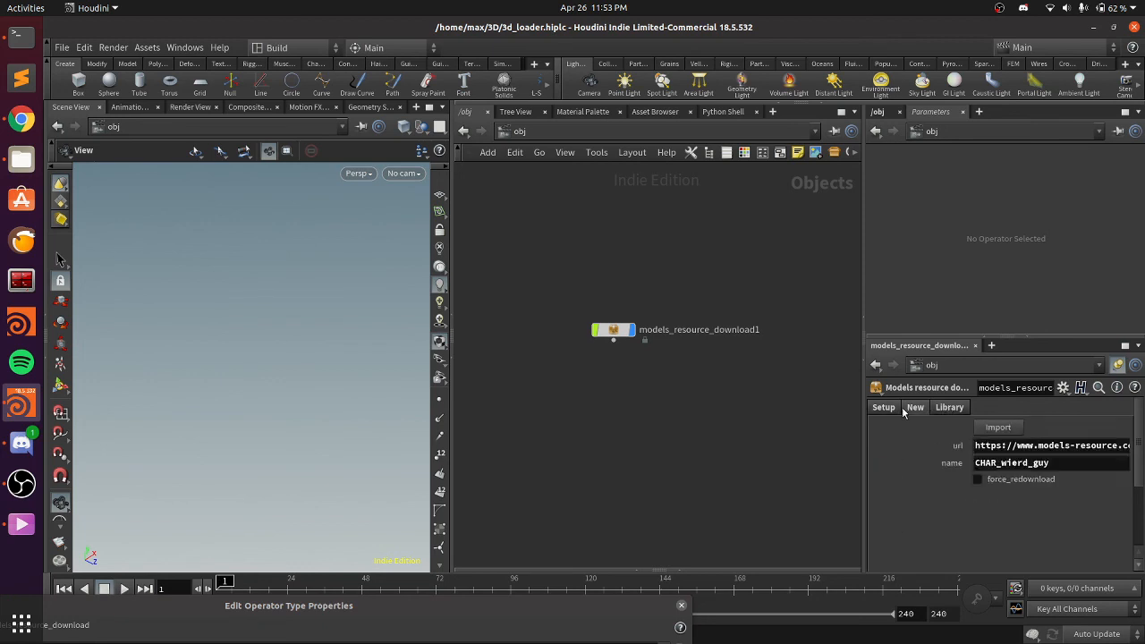
left_click(882, 408)
left_click(915, 407)
left_click(948, 407)
left_click(915, 406)
left_click(882, 407)
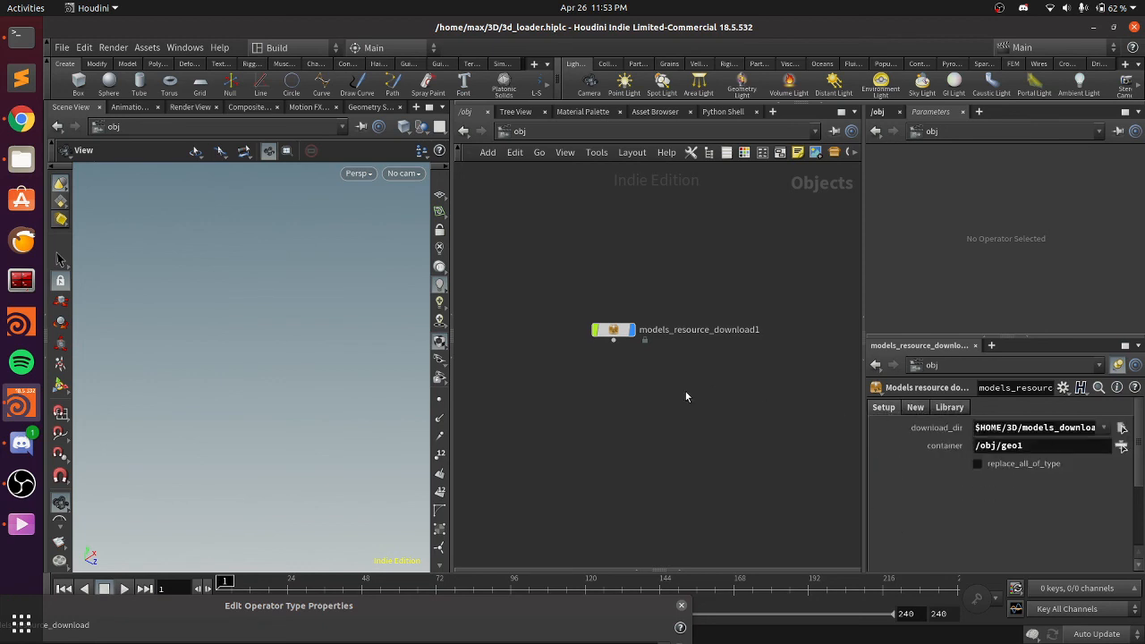
Bring up the asset's Edit Operator Type Properties window and read through the PythonModule script's rescan, import, node-creation and download functions
left_click_drag(380, 609, 626, 30)
scroll(623, 295, "up", 15)
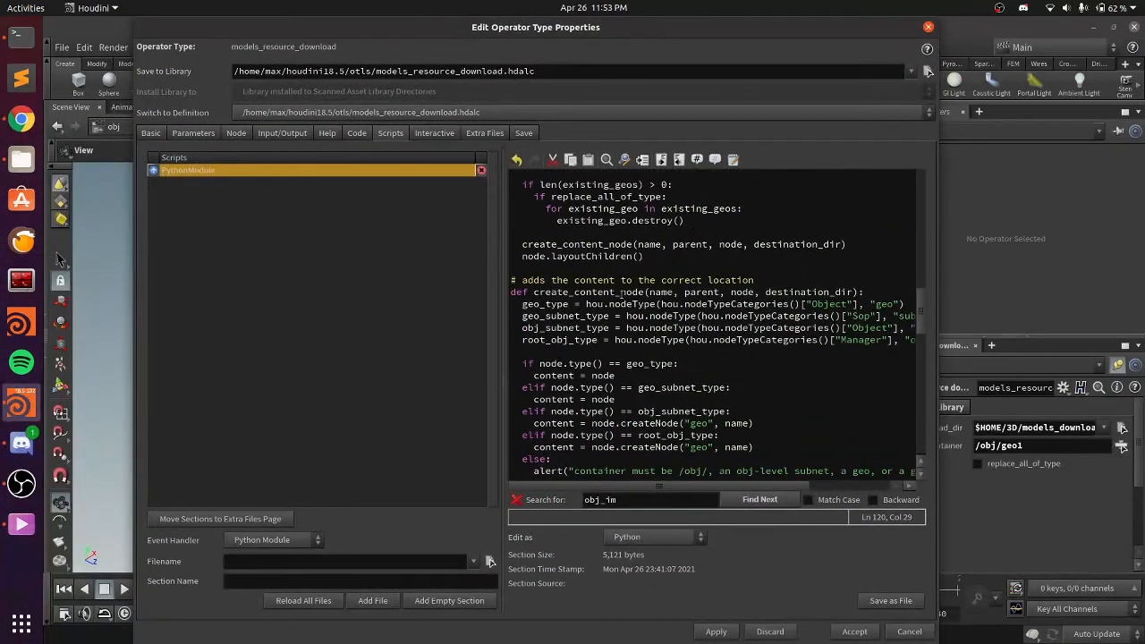
scroll(623, 295, "up", 3)
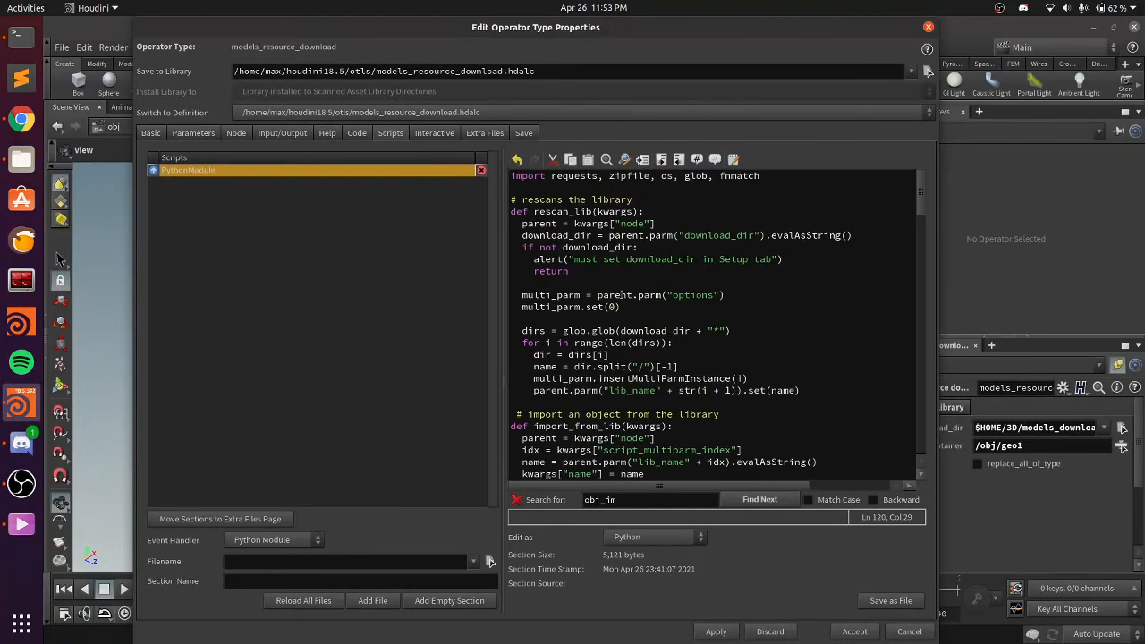
scroll(623, 296, "down", 20)
scroll(619, 295, "down", 9)
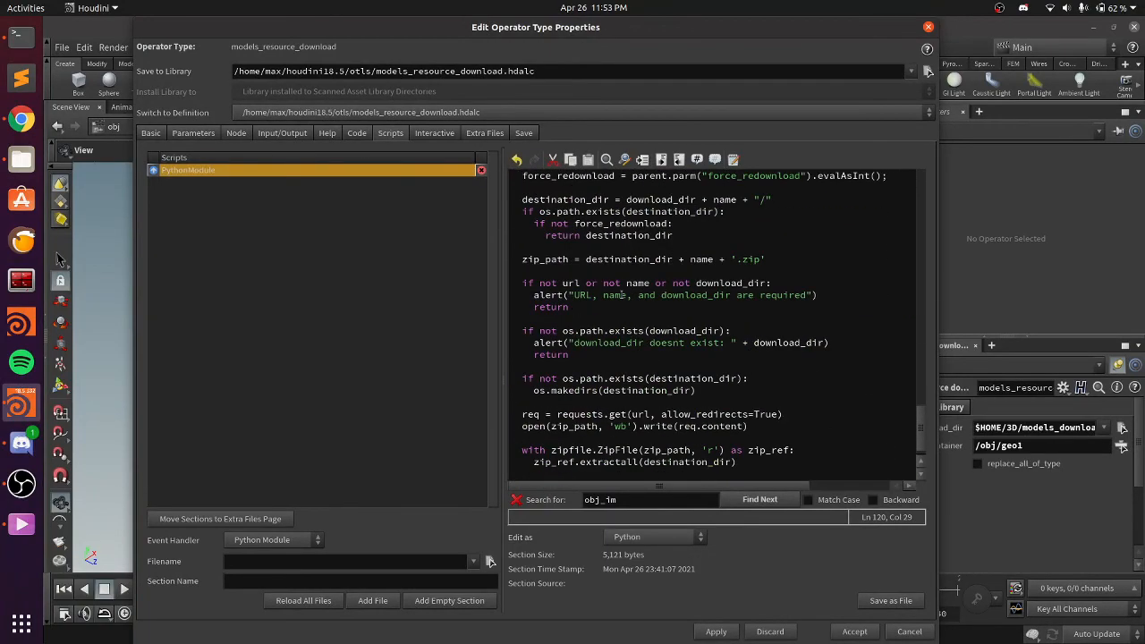
scroll(621, 295, "up", 20)
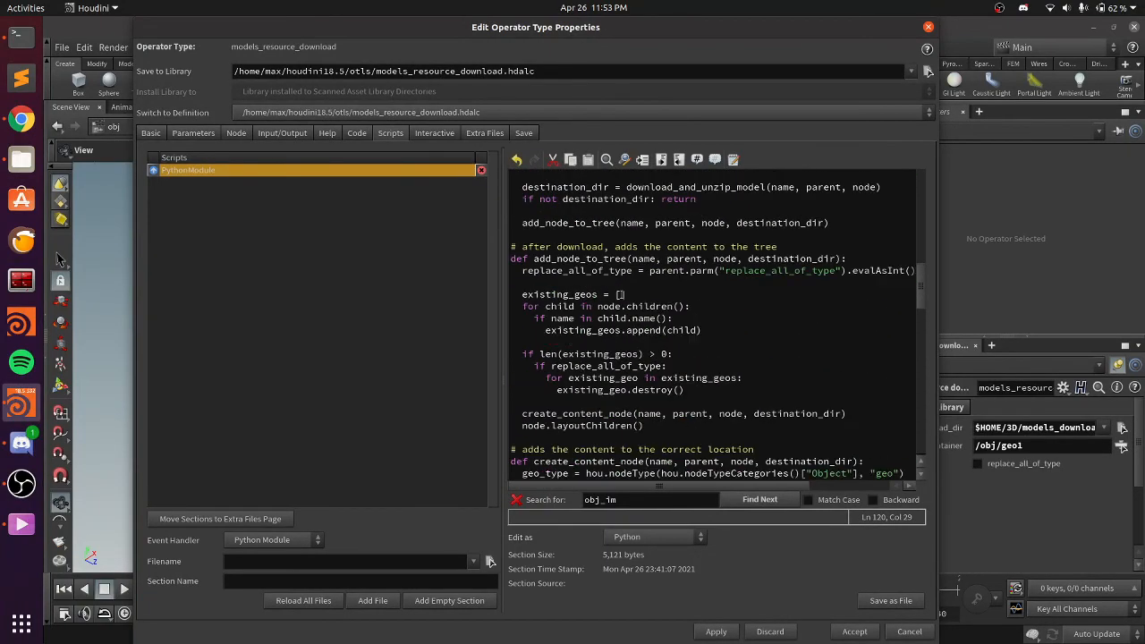
scroll(621, 295, "down", 20)
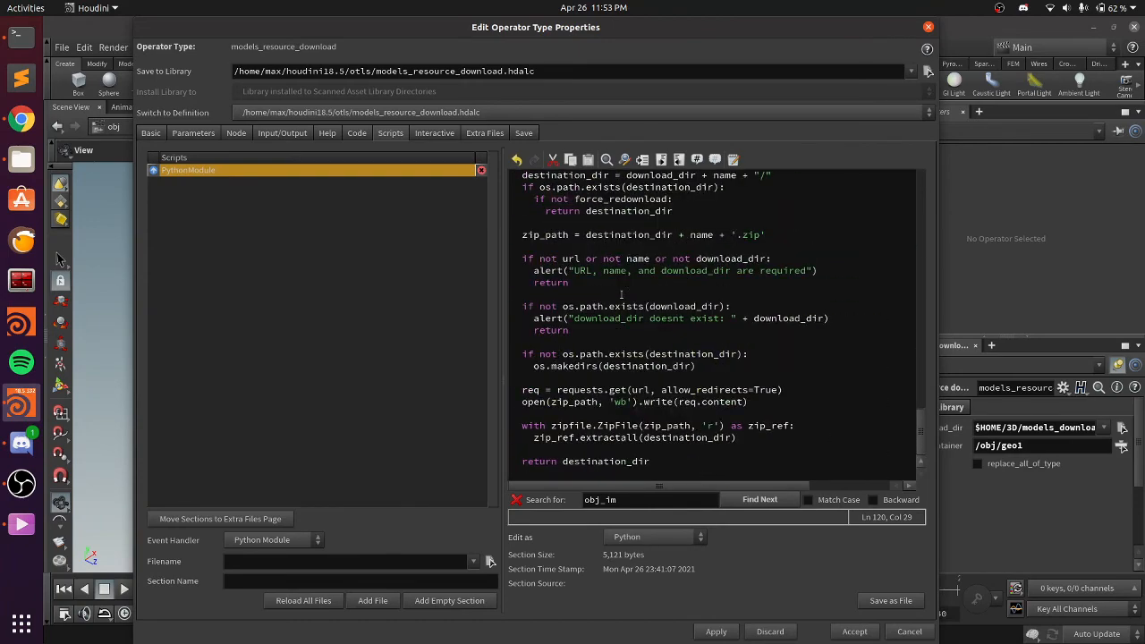
scroll(622, 295, "up", 5)
scroll(620, 295, "up", 16)
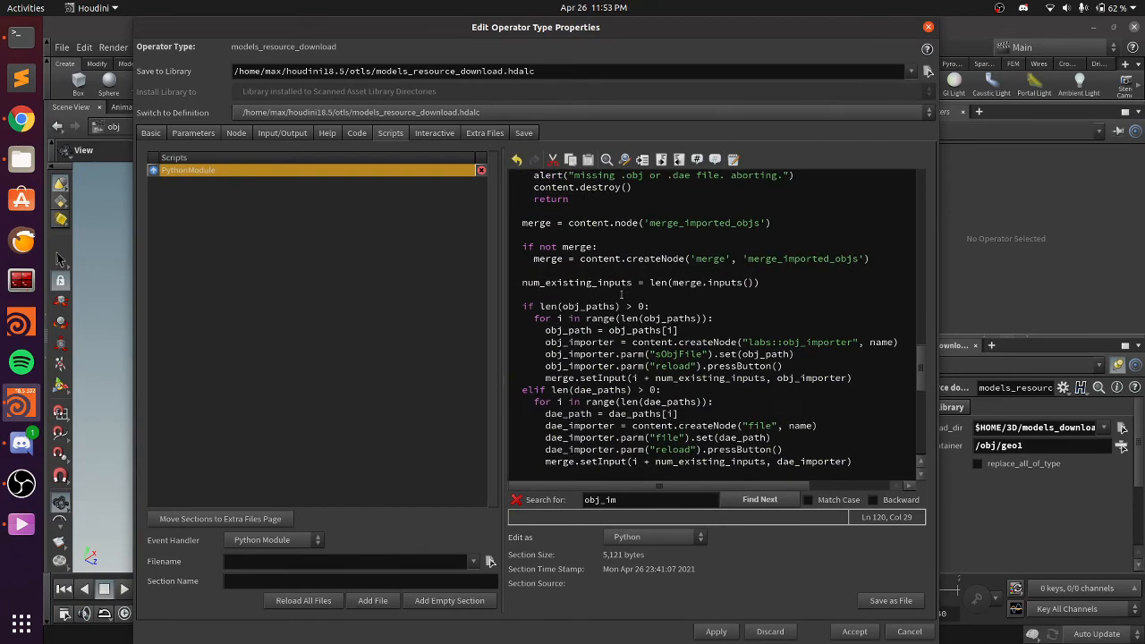
scroll(620, 295, "up", 6)
scroll(619, 295, "down", 6)
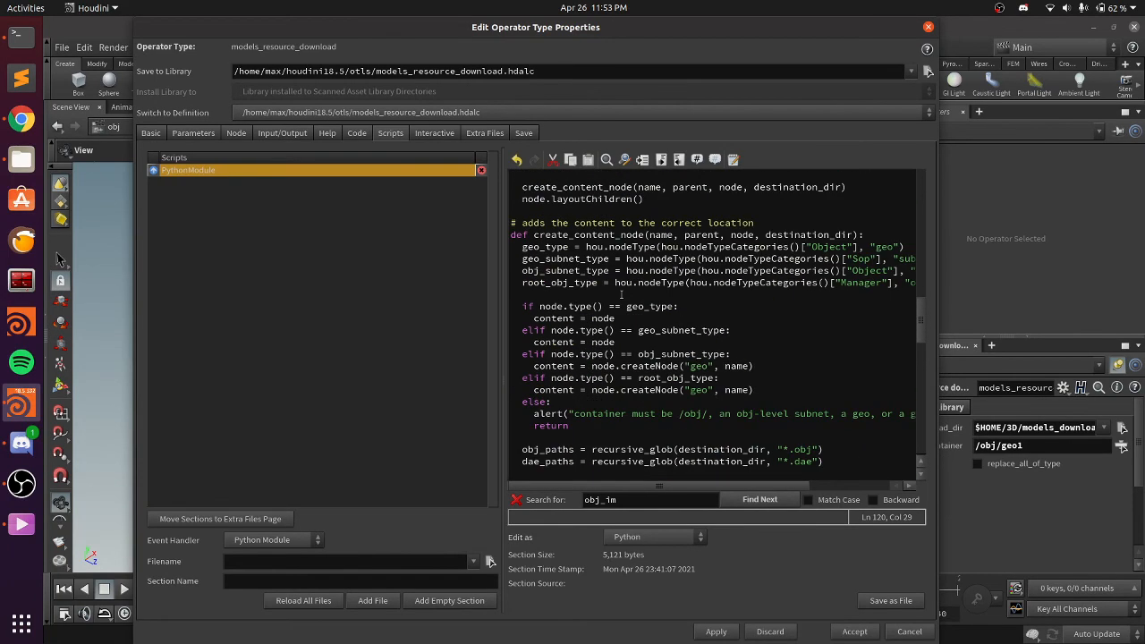
Apply and save the models_resource_download type properties despite the missing source node, and accept to close the window
left_click(711, 631)
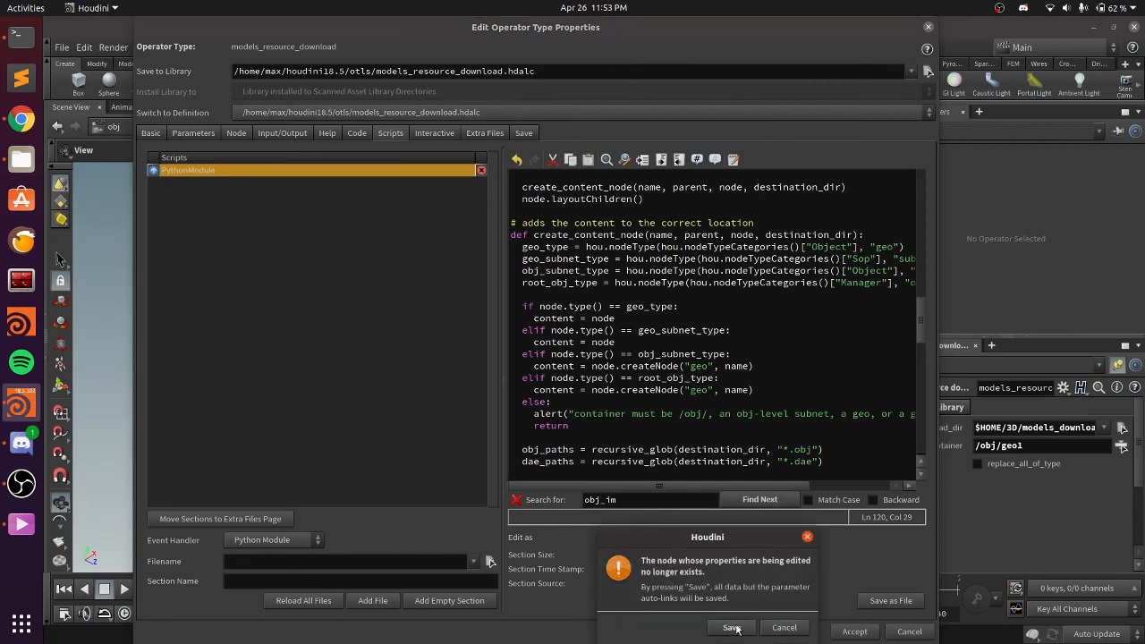
left_click(738, 631)
left_click(854, 631)
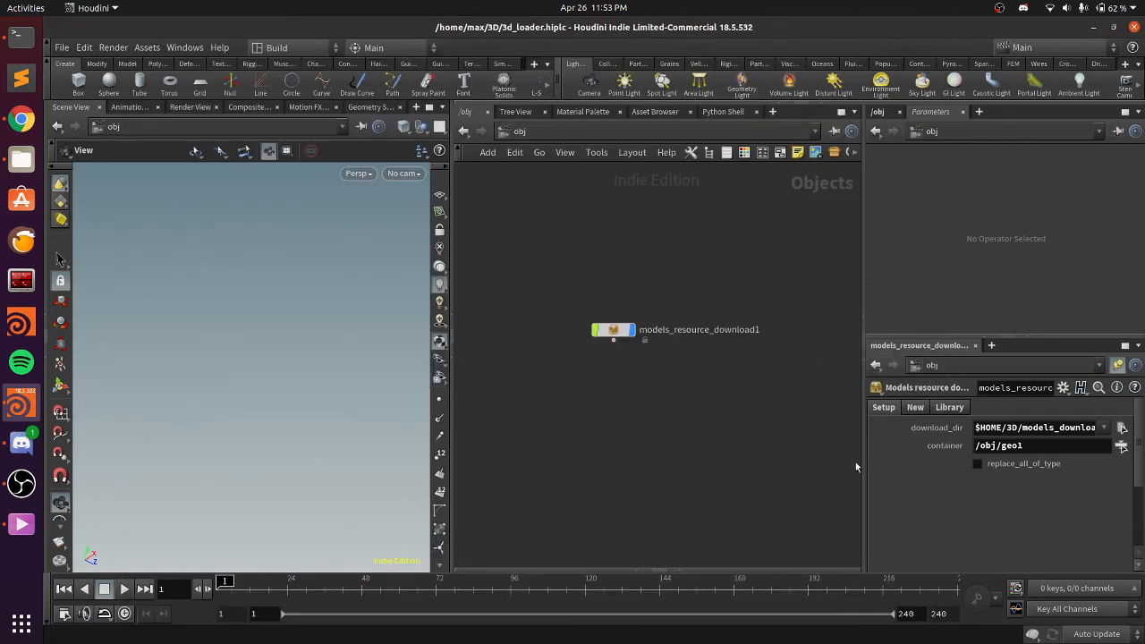